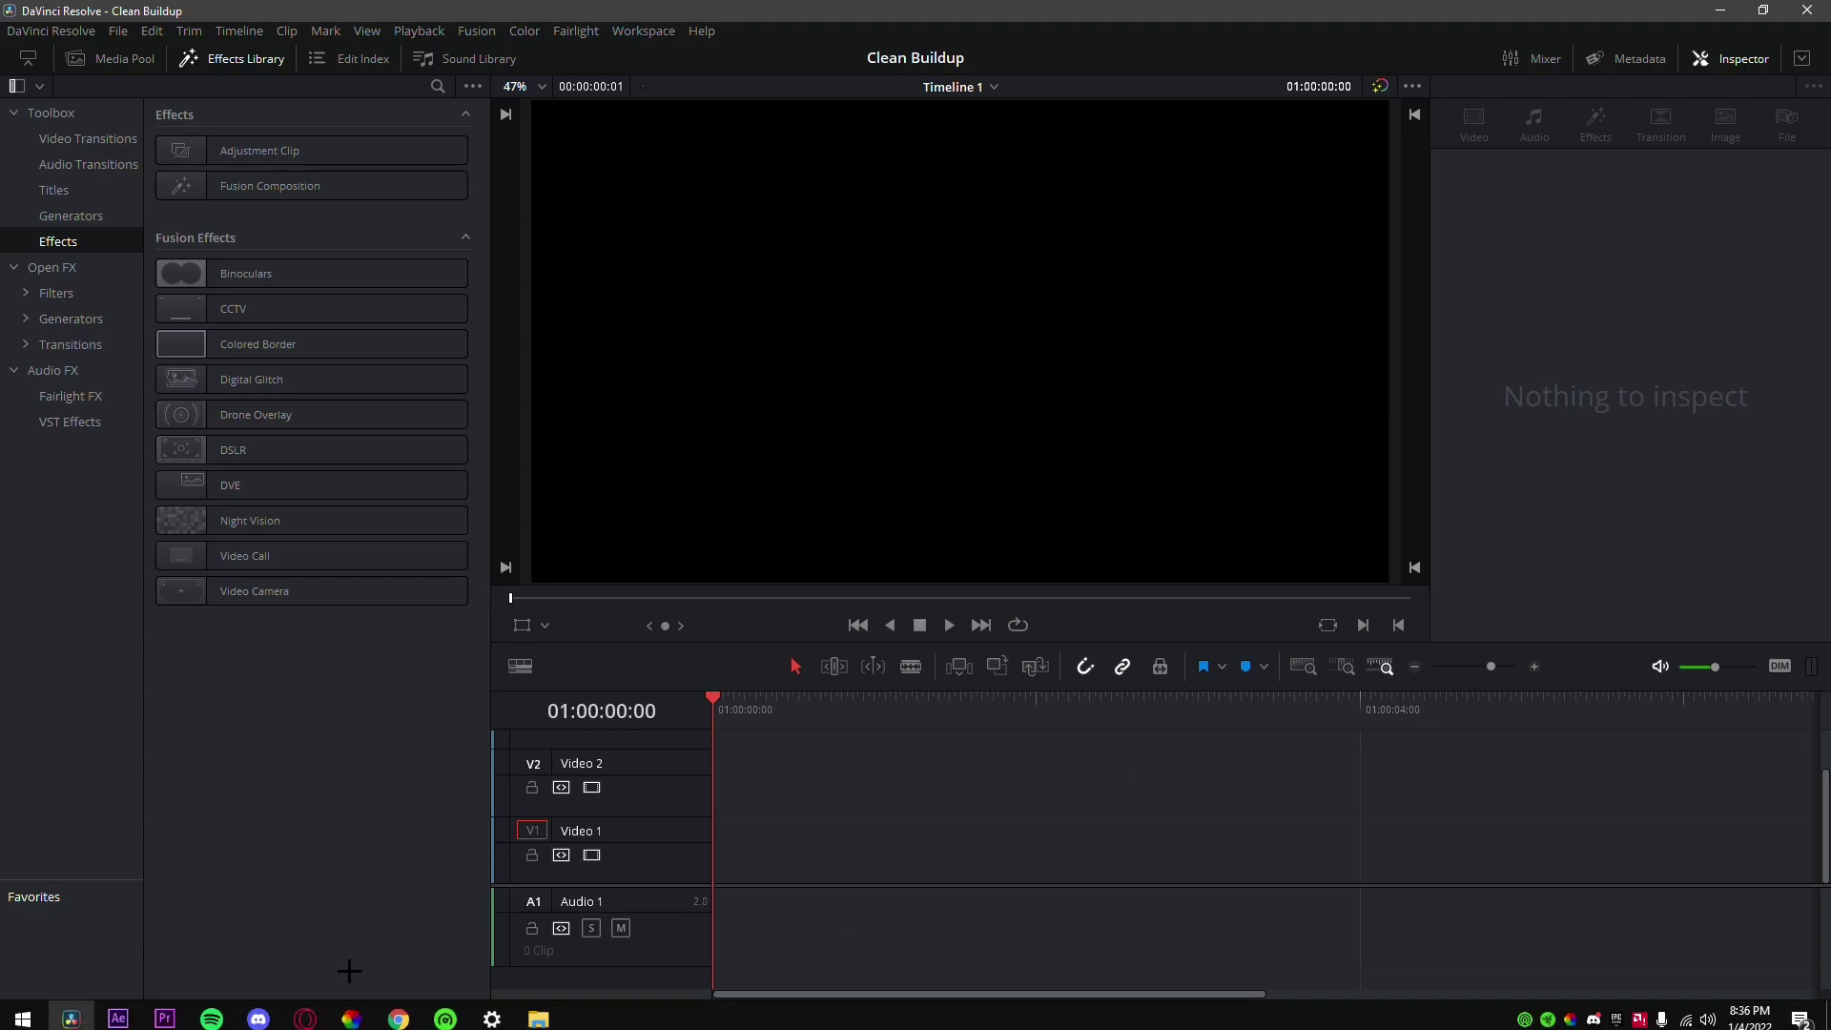
Bring the OMG 125 SO CLEAN video from the Clean Buildup folder onto Video 1 at the timeline's start.
left_click(538, 1011)
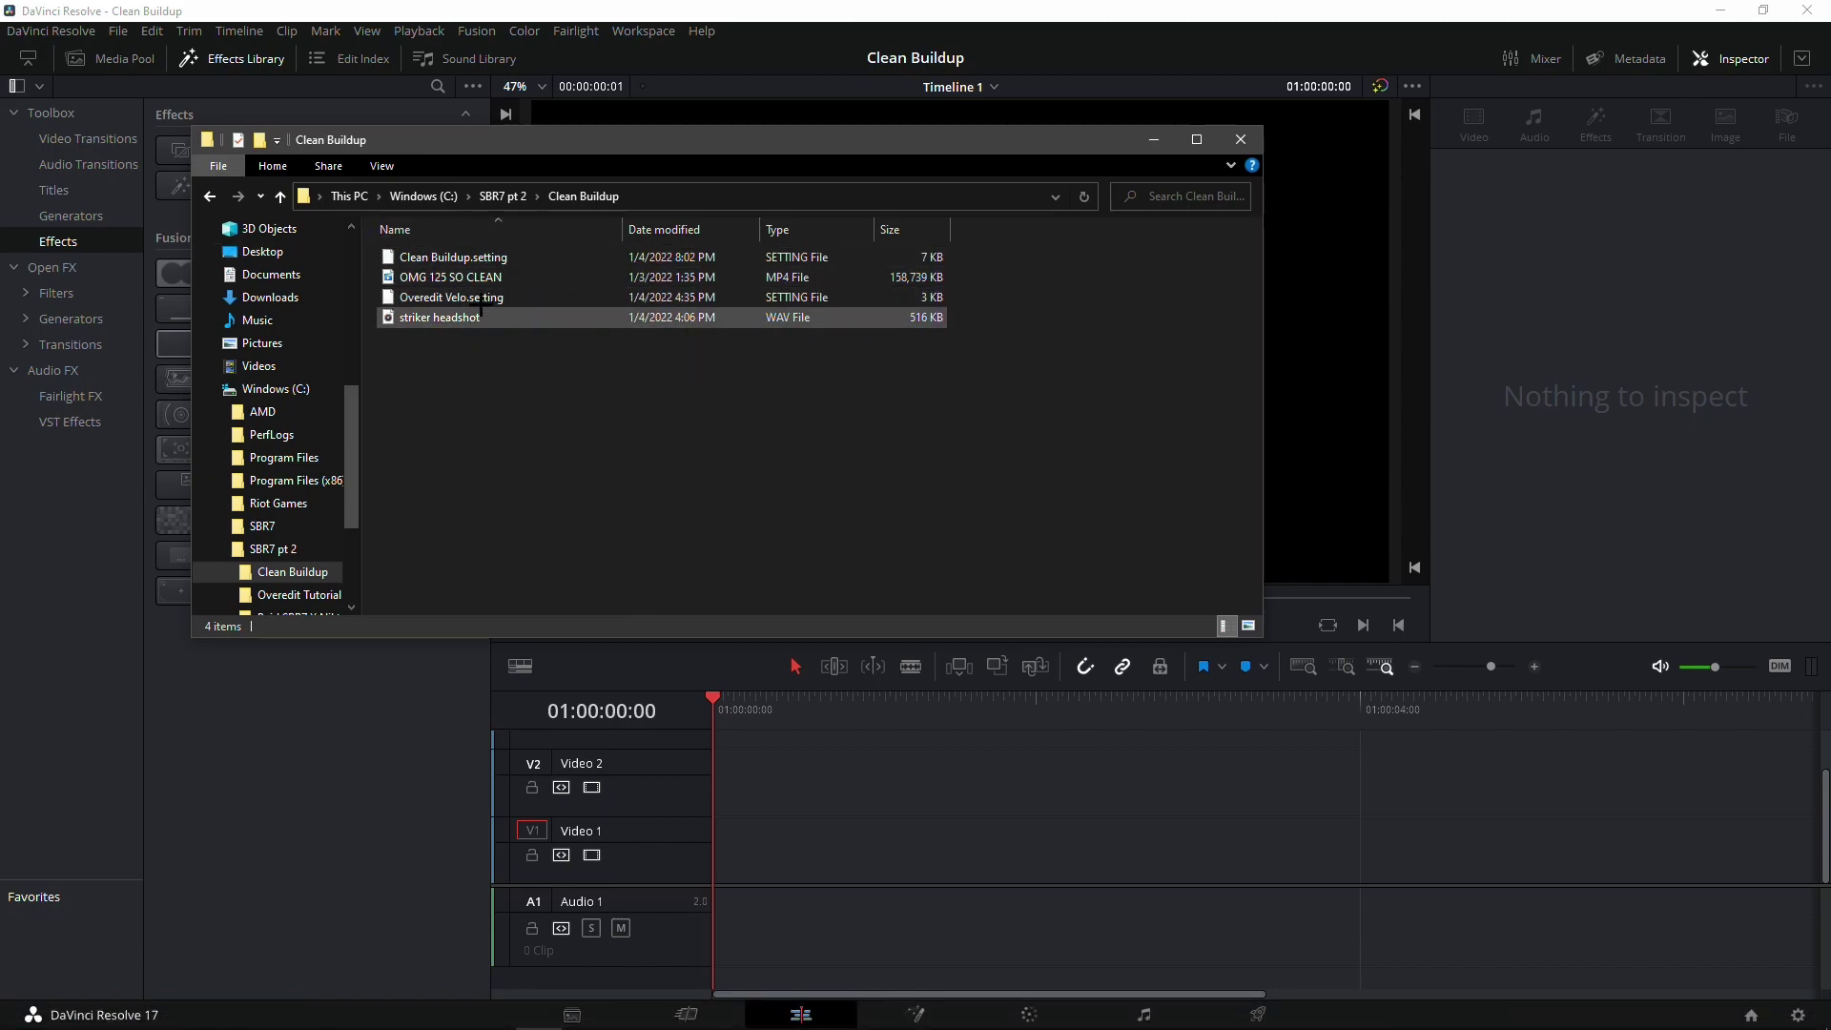
left_click_drag(448, 276, 739, 852)
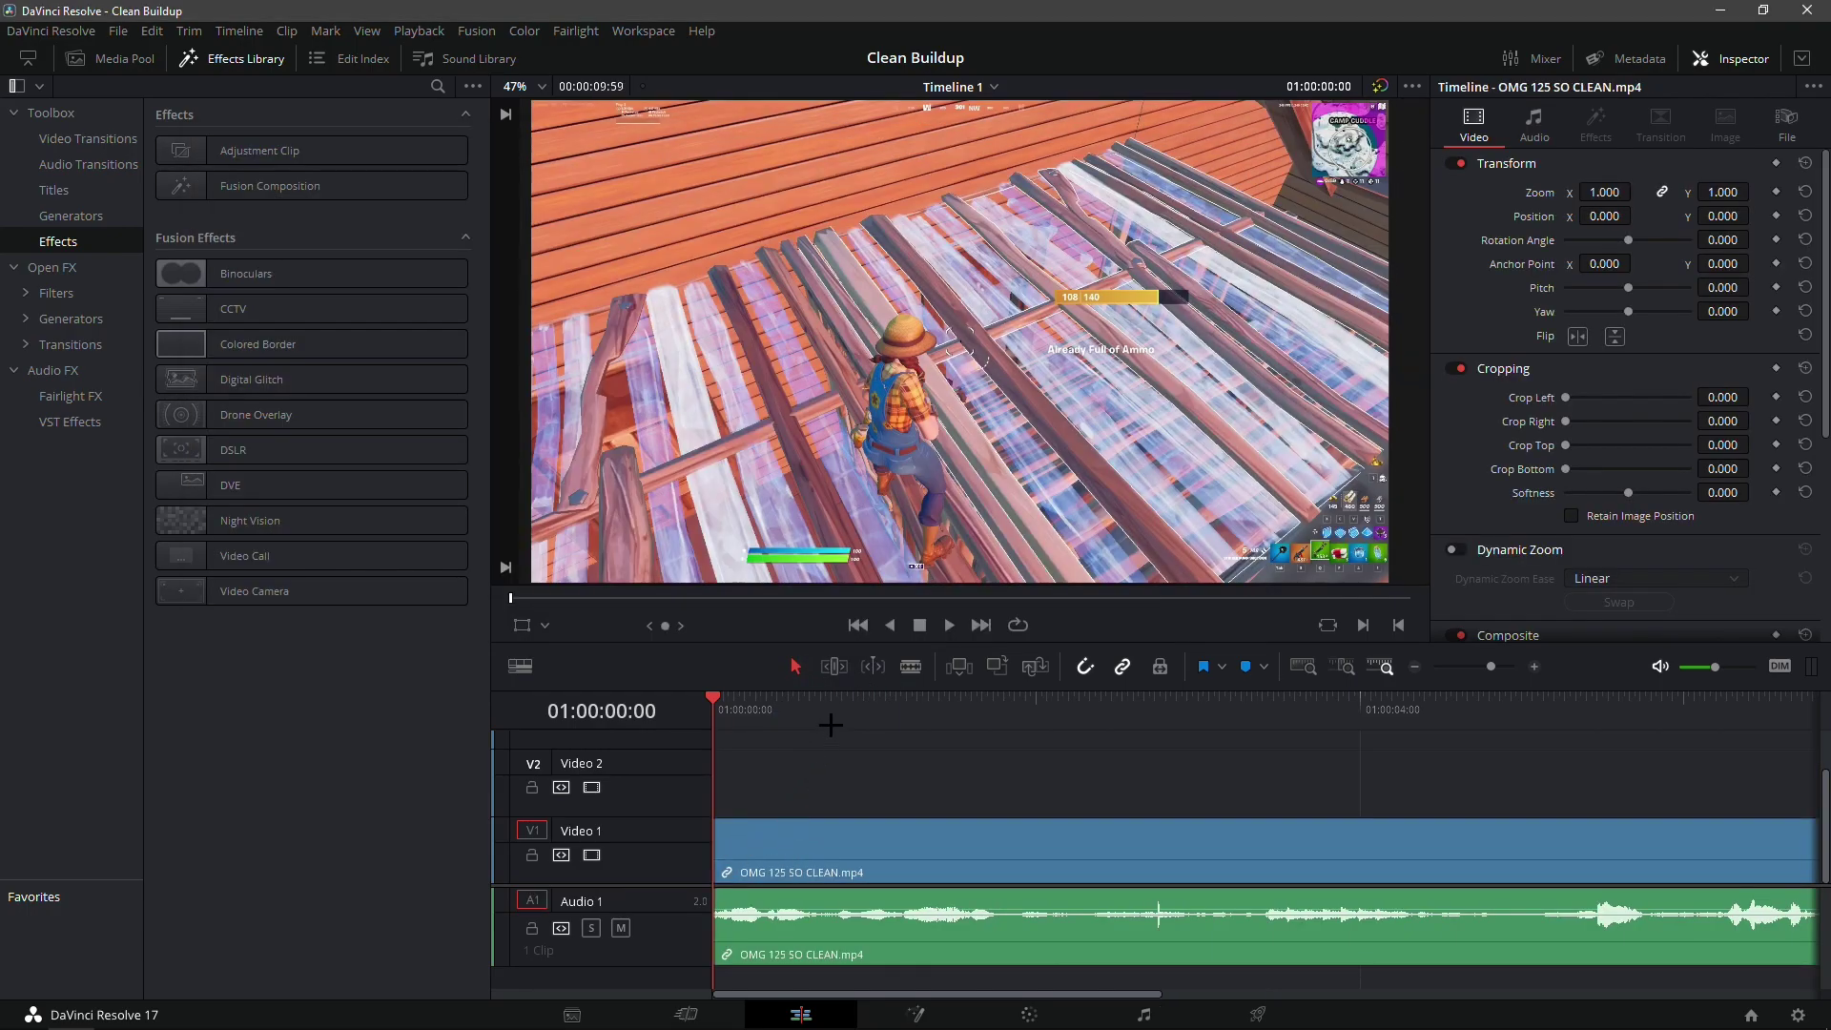
Add a marker to the OMG 125 SO CLEAN clip at the shot's hit frame, 01:00:07:53.
left_click_drag(856, 700, 1488, 701)
left_click(1416, 666)
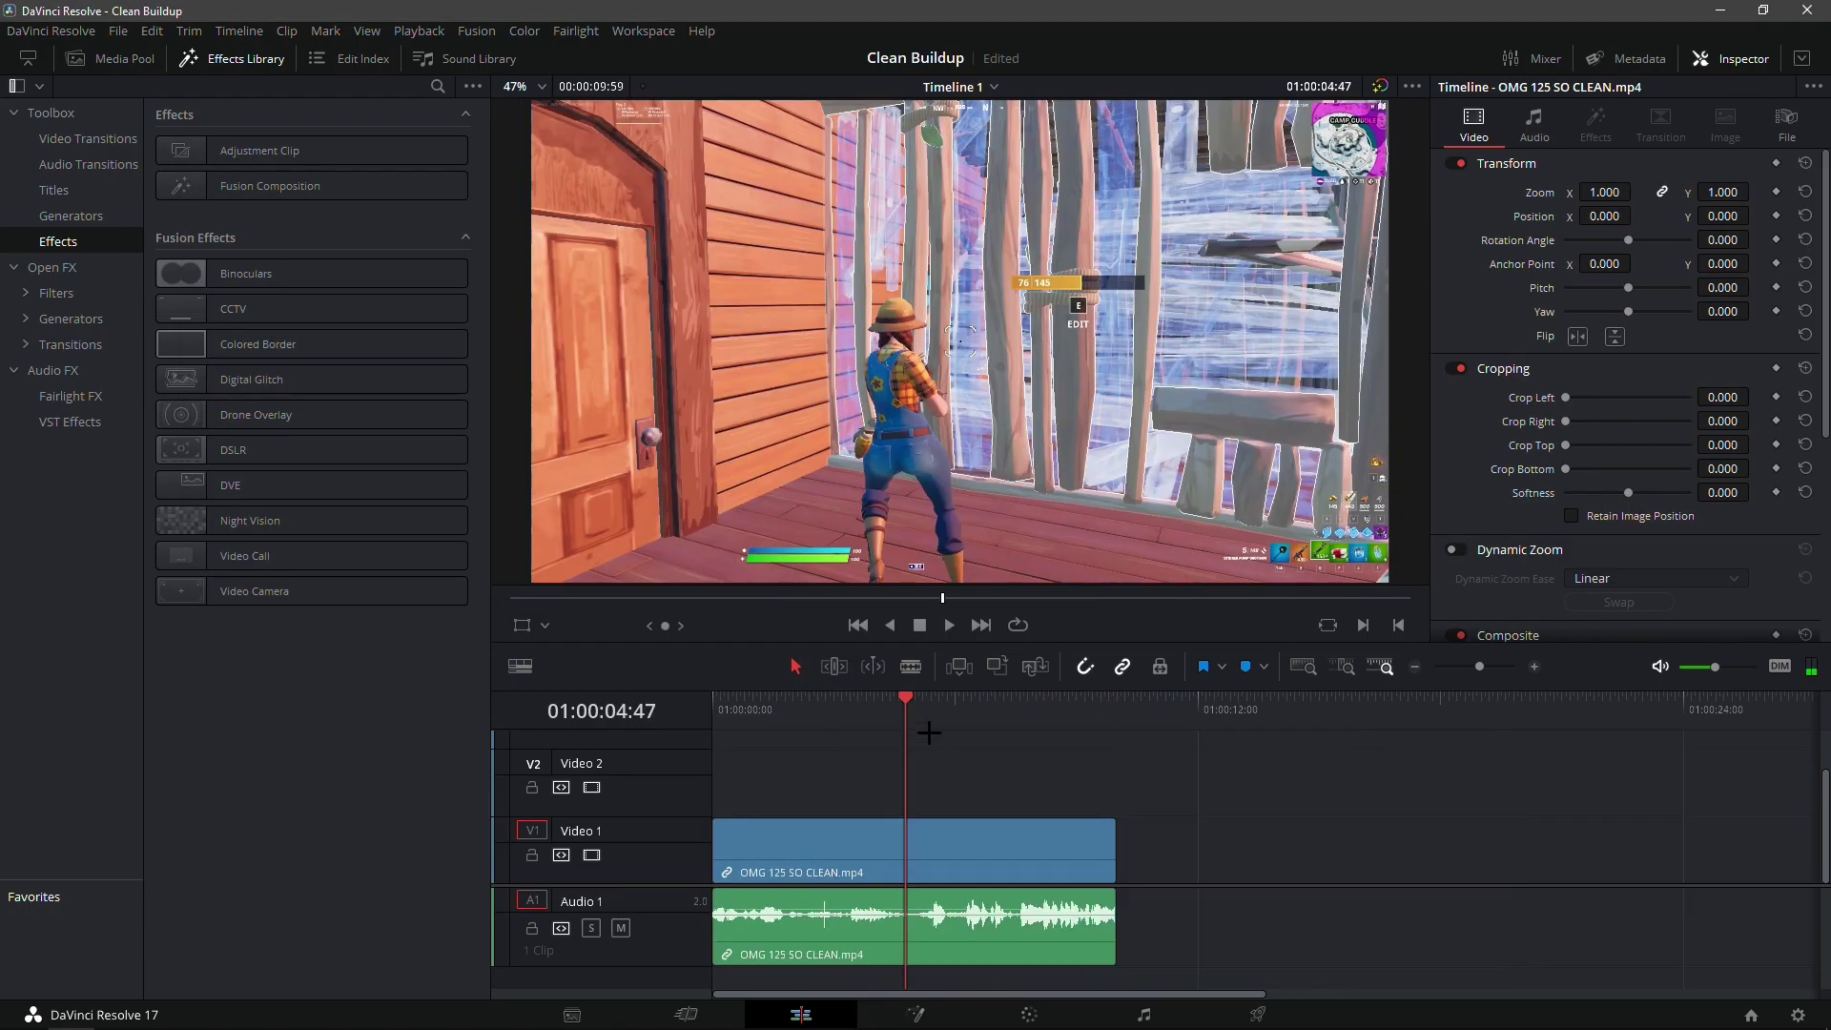
left_click_drag(939, 704, 1026, 701)
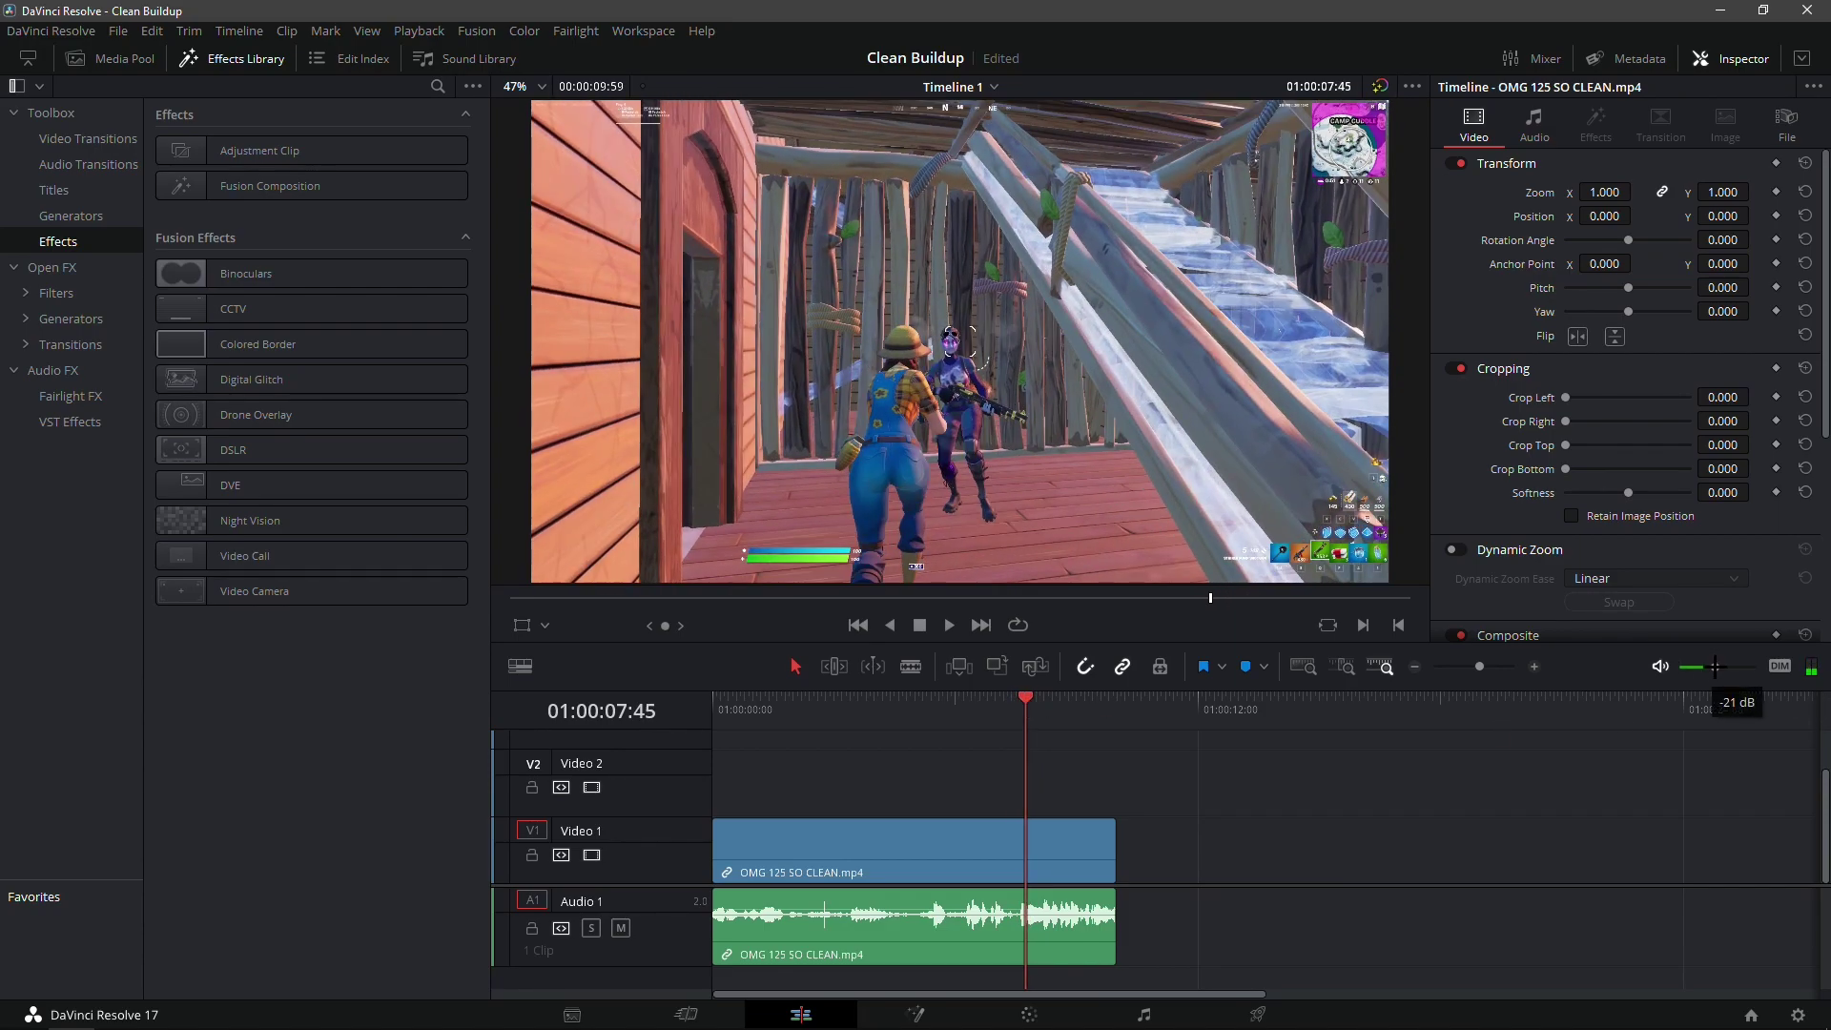
left_click(1534, 667)
left_click_drag(1267, 701, 1288, 701)
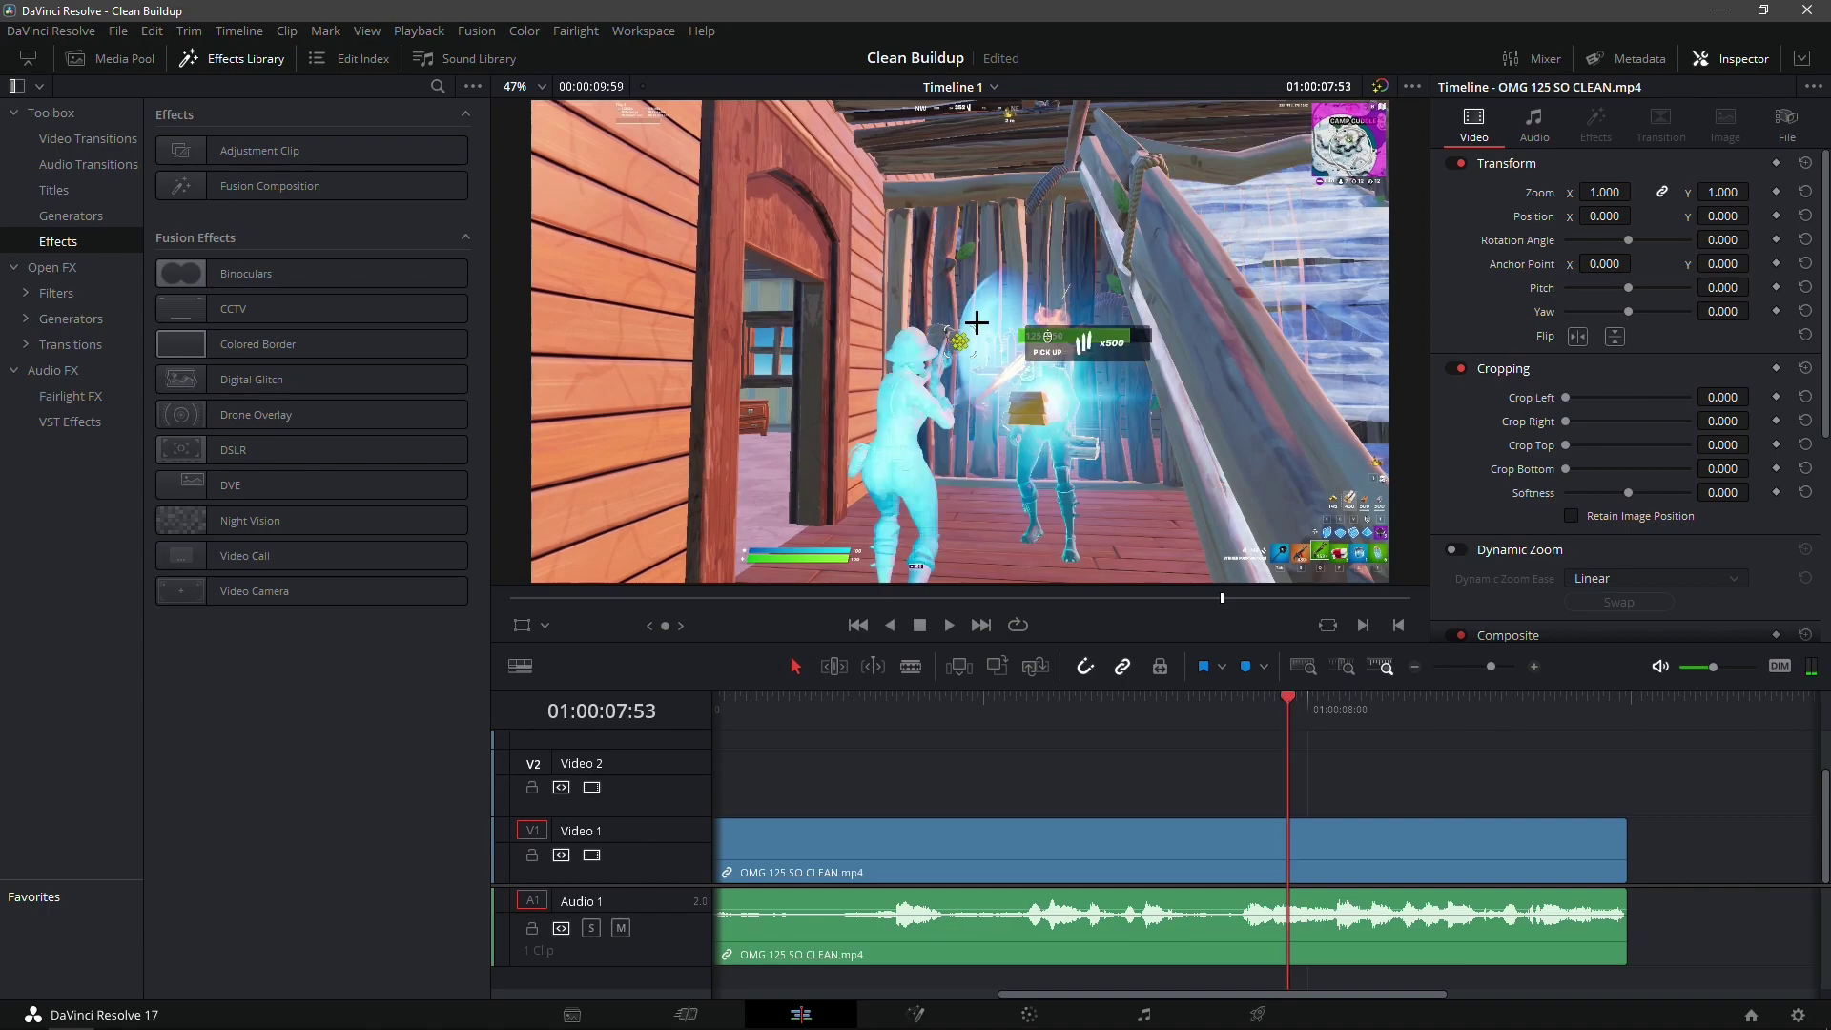
left_click(1347, 872)
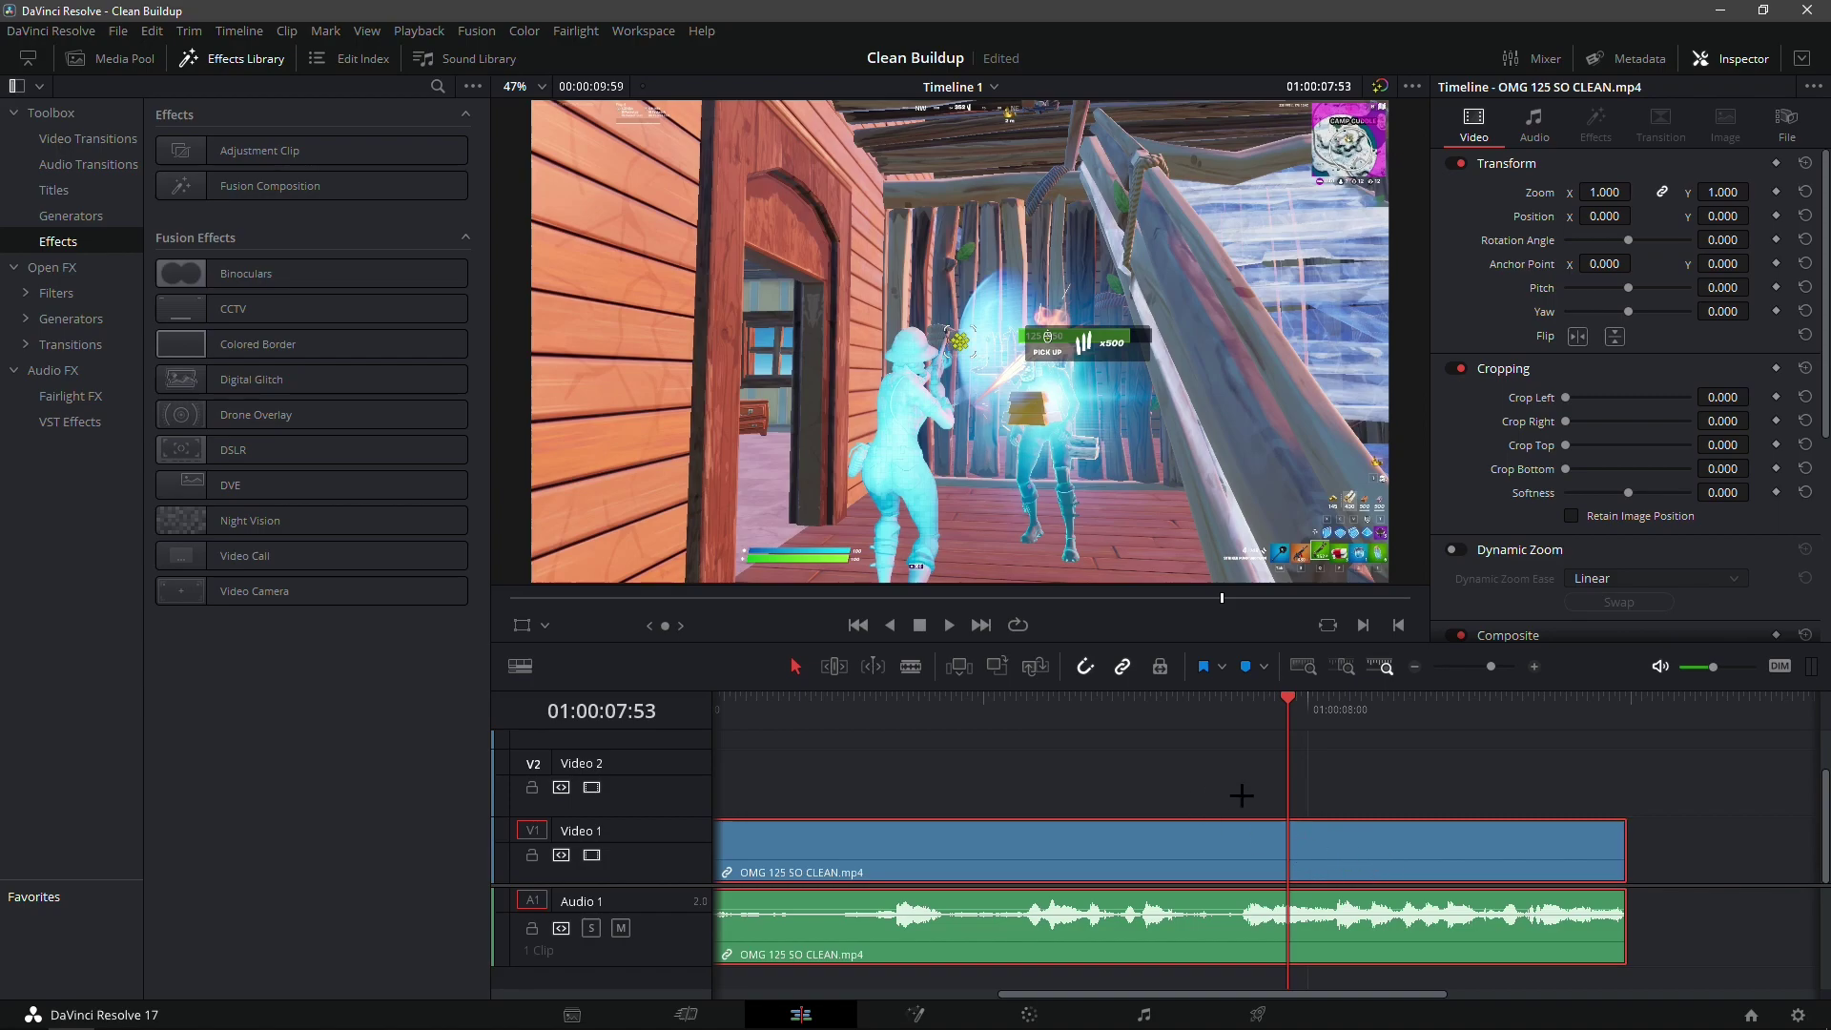
left_click(1244, 667)
left_click(1359, 766)
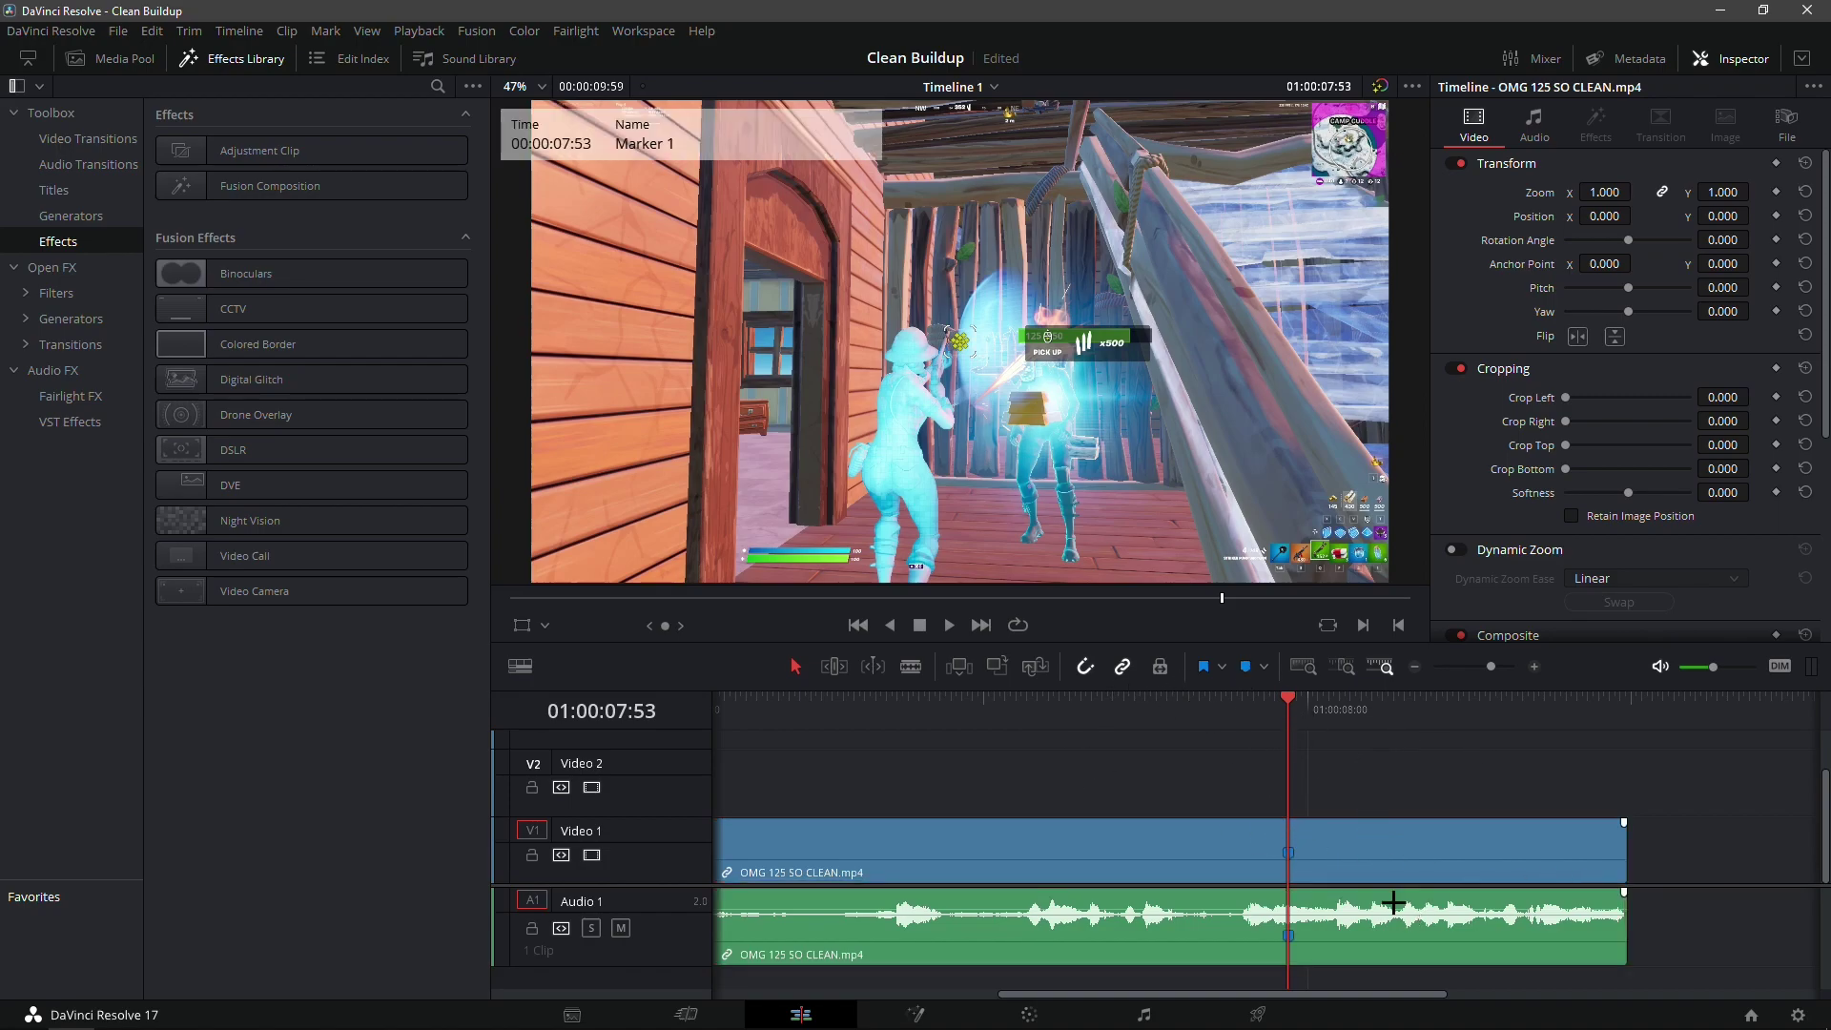
Unlink the OMG 125 SO CLEAN clip's video from its audio.
left_click(1330, 853)
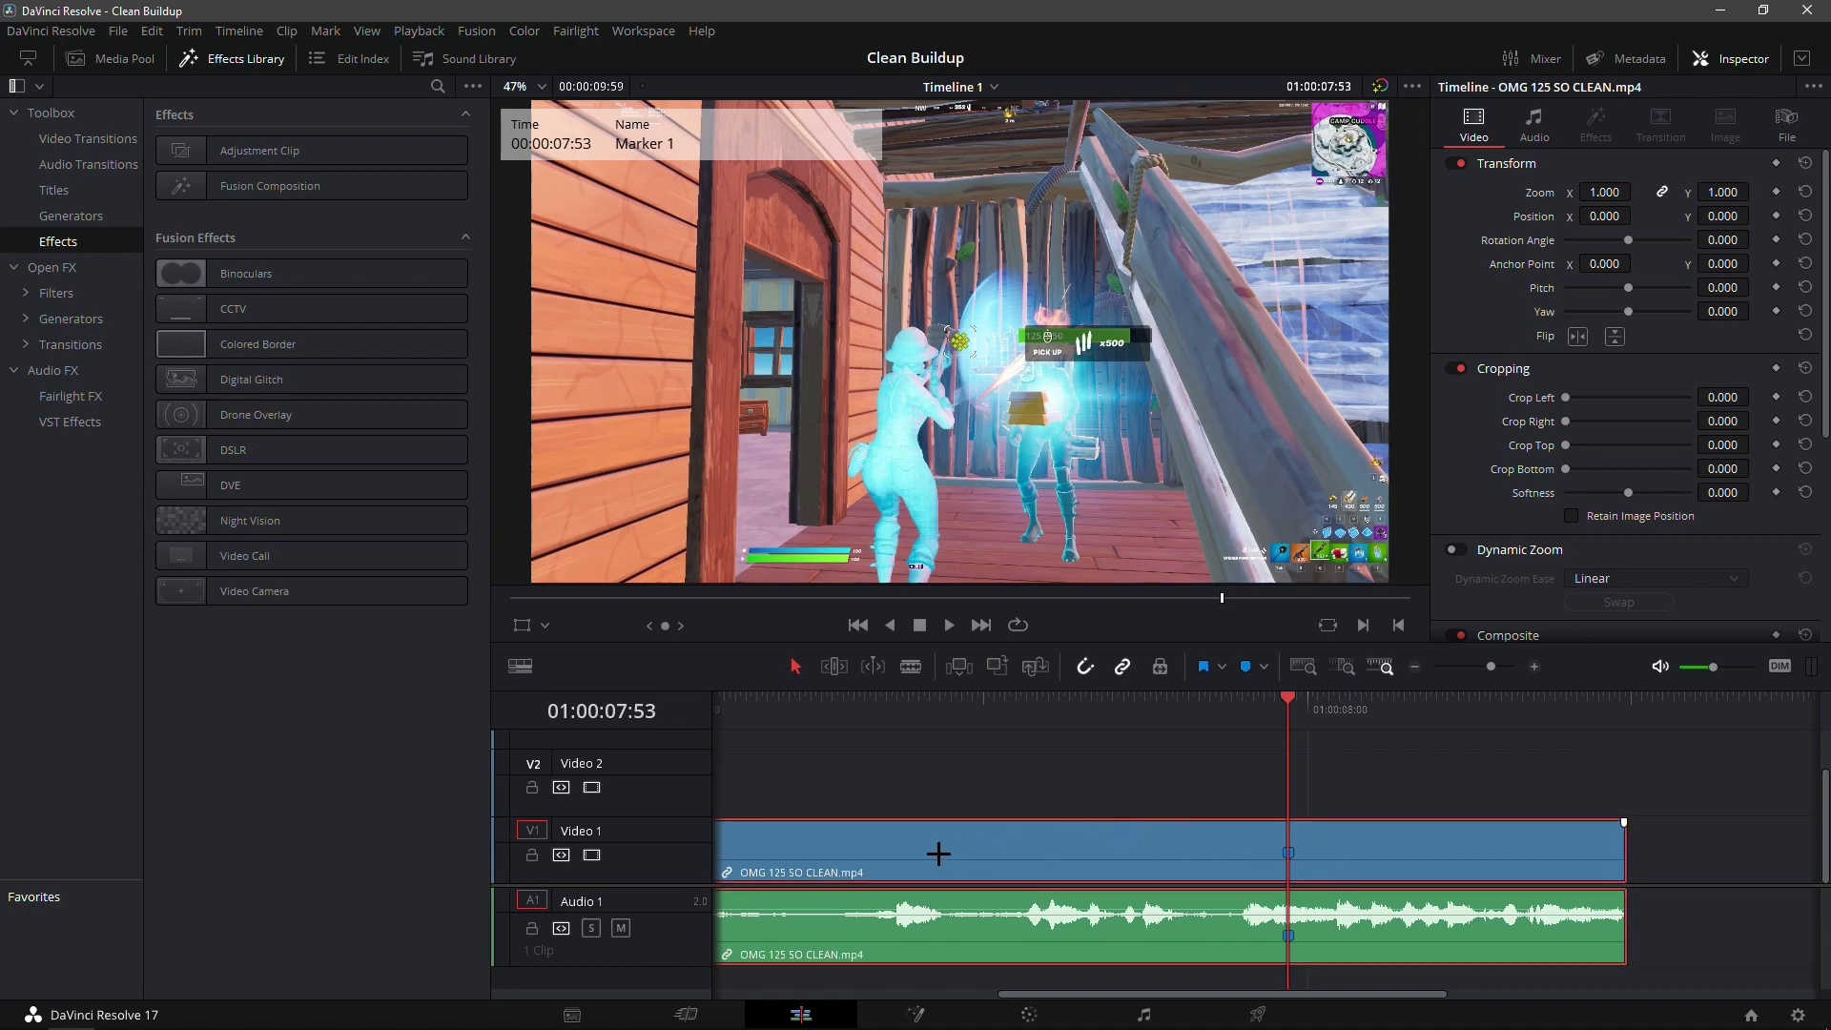
right_click(1000, 853)
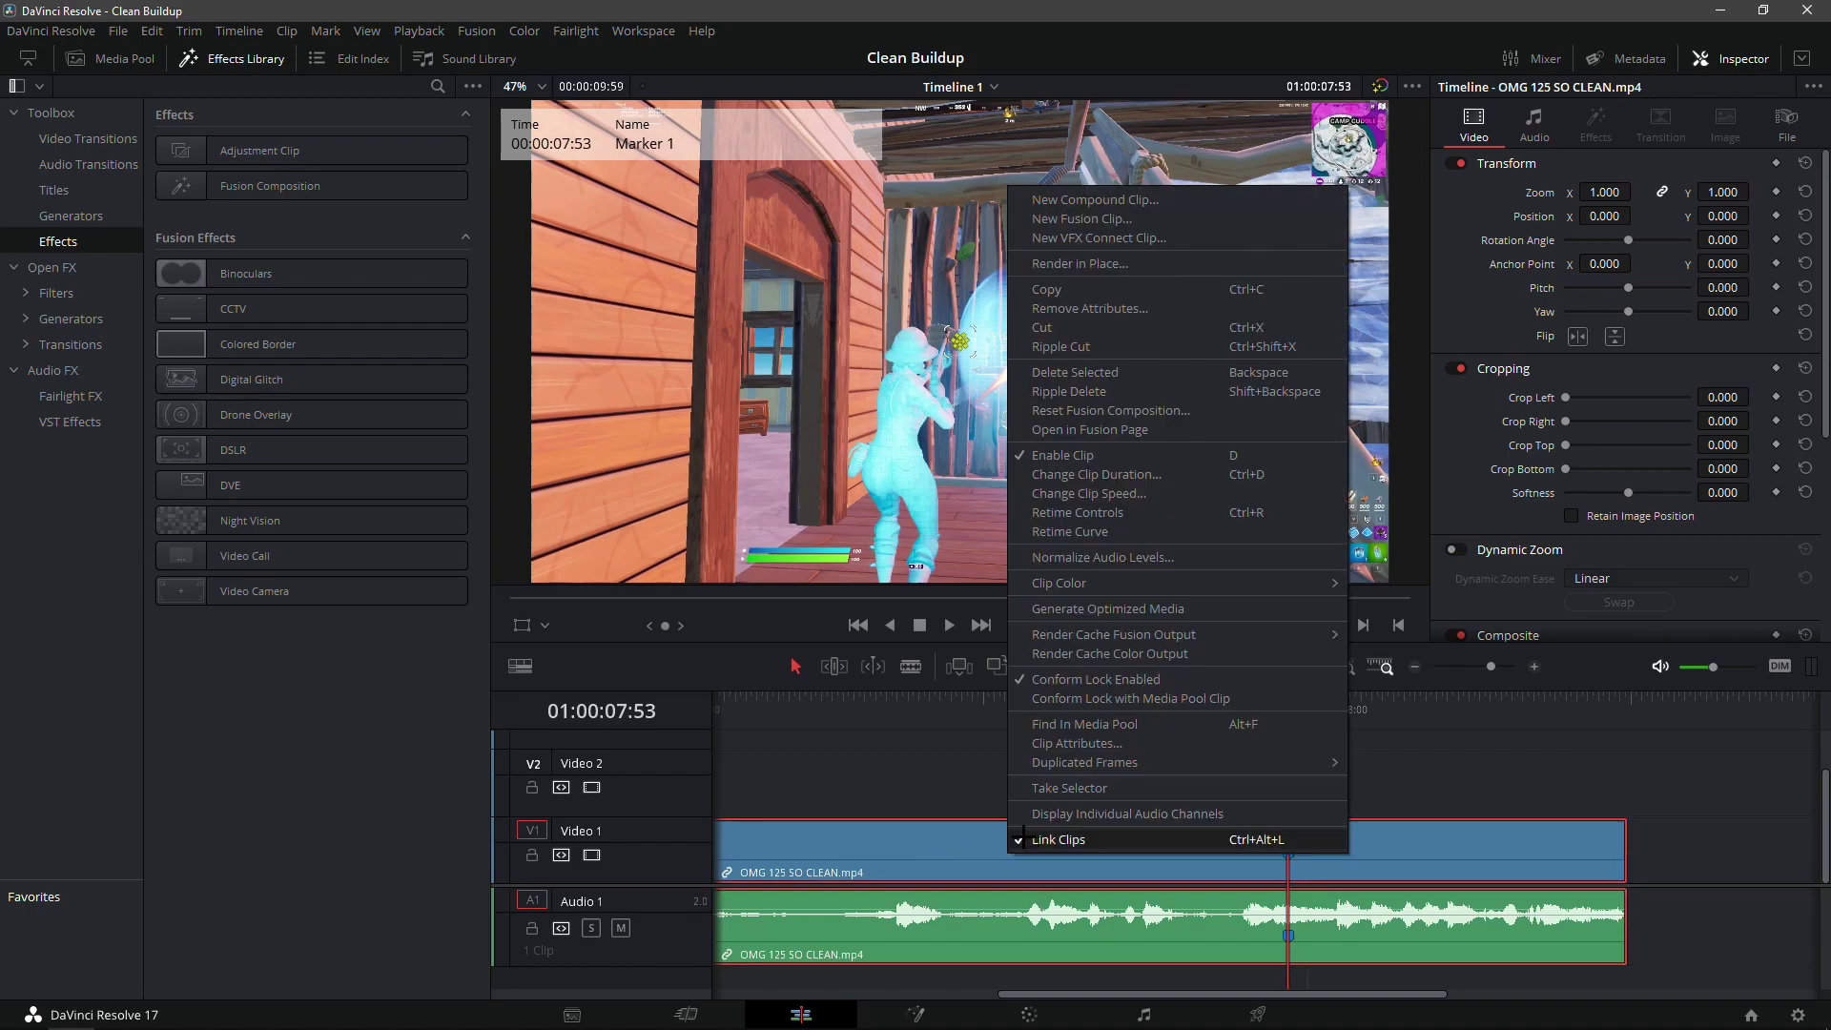
left_click(1035, 839)
left_click(985, 916)
left_click(992, 852)
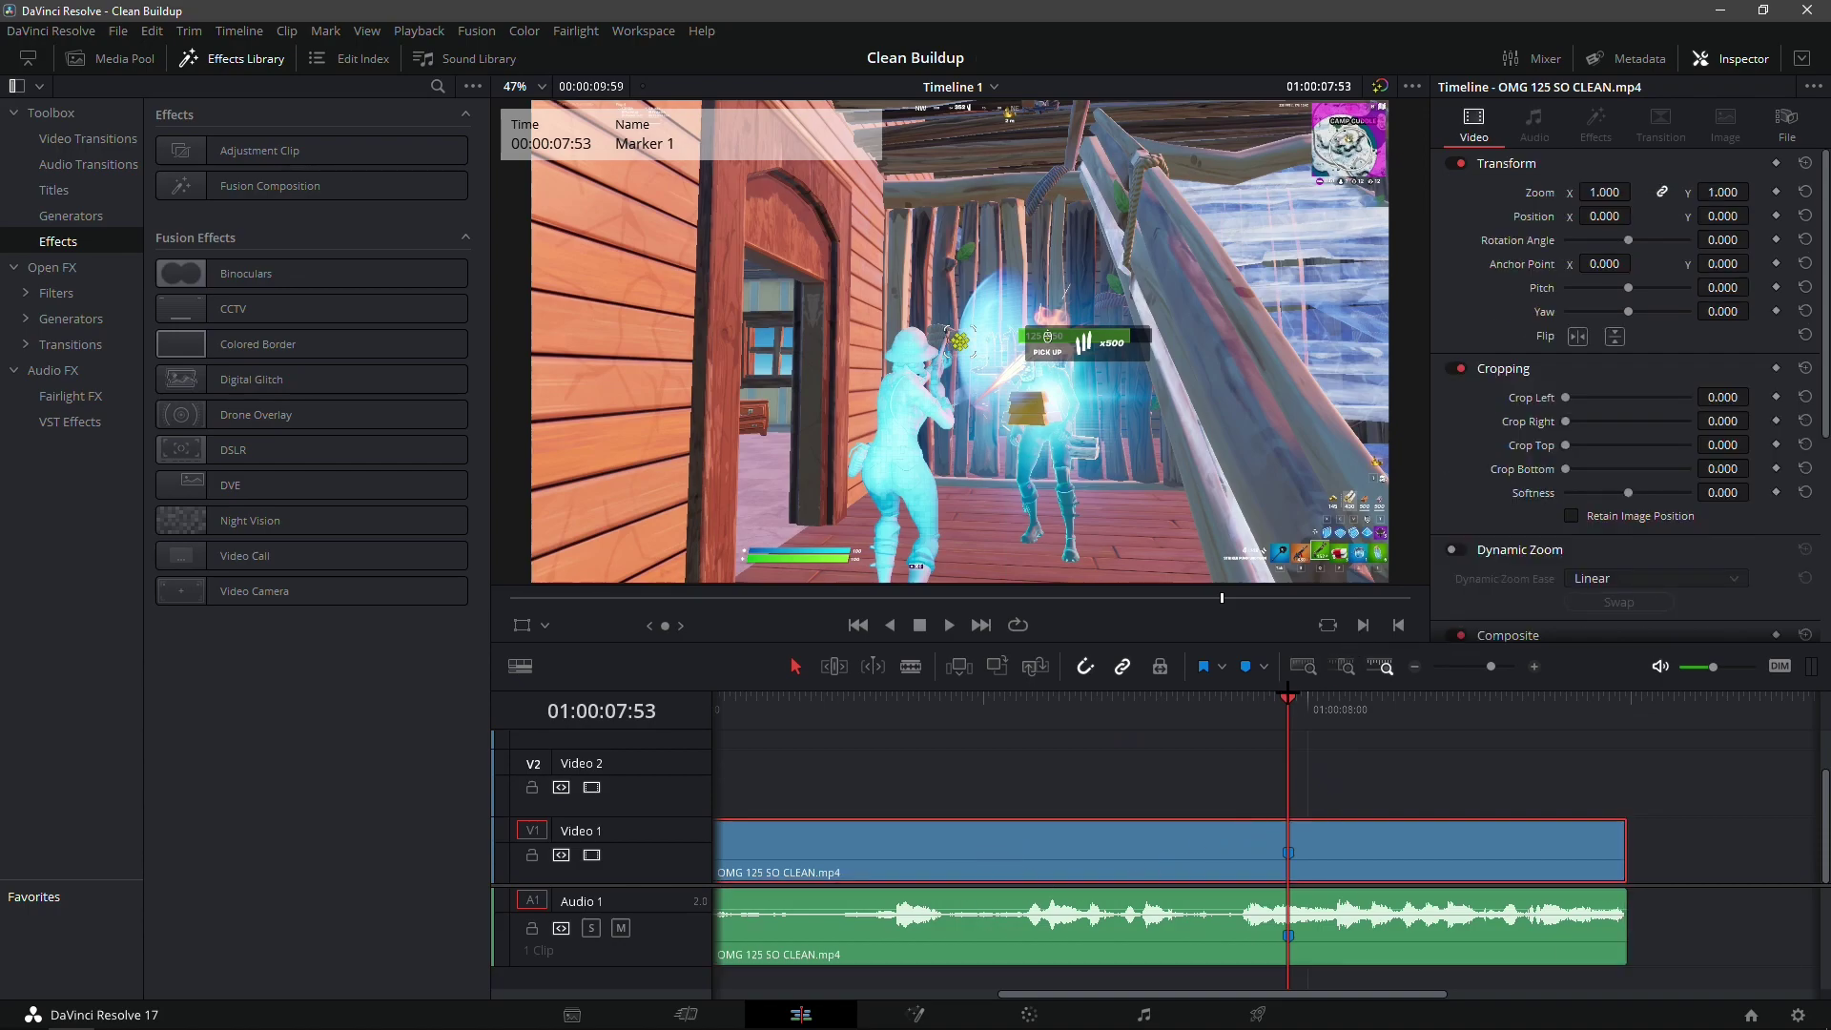
Split the gameplay video at 01:00:07:21, shortly before the marked shot, leaving the audio uncut.
left_click_drag(1335, 723, 1286, 699)
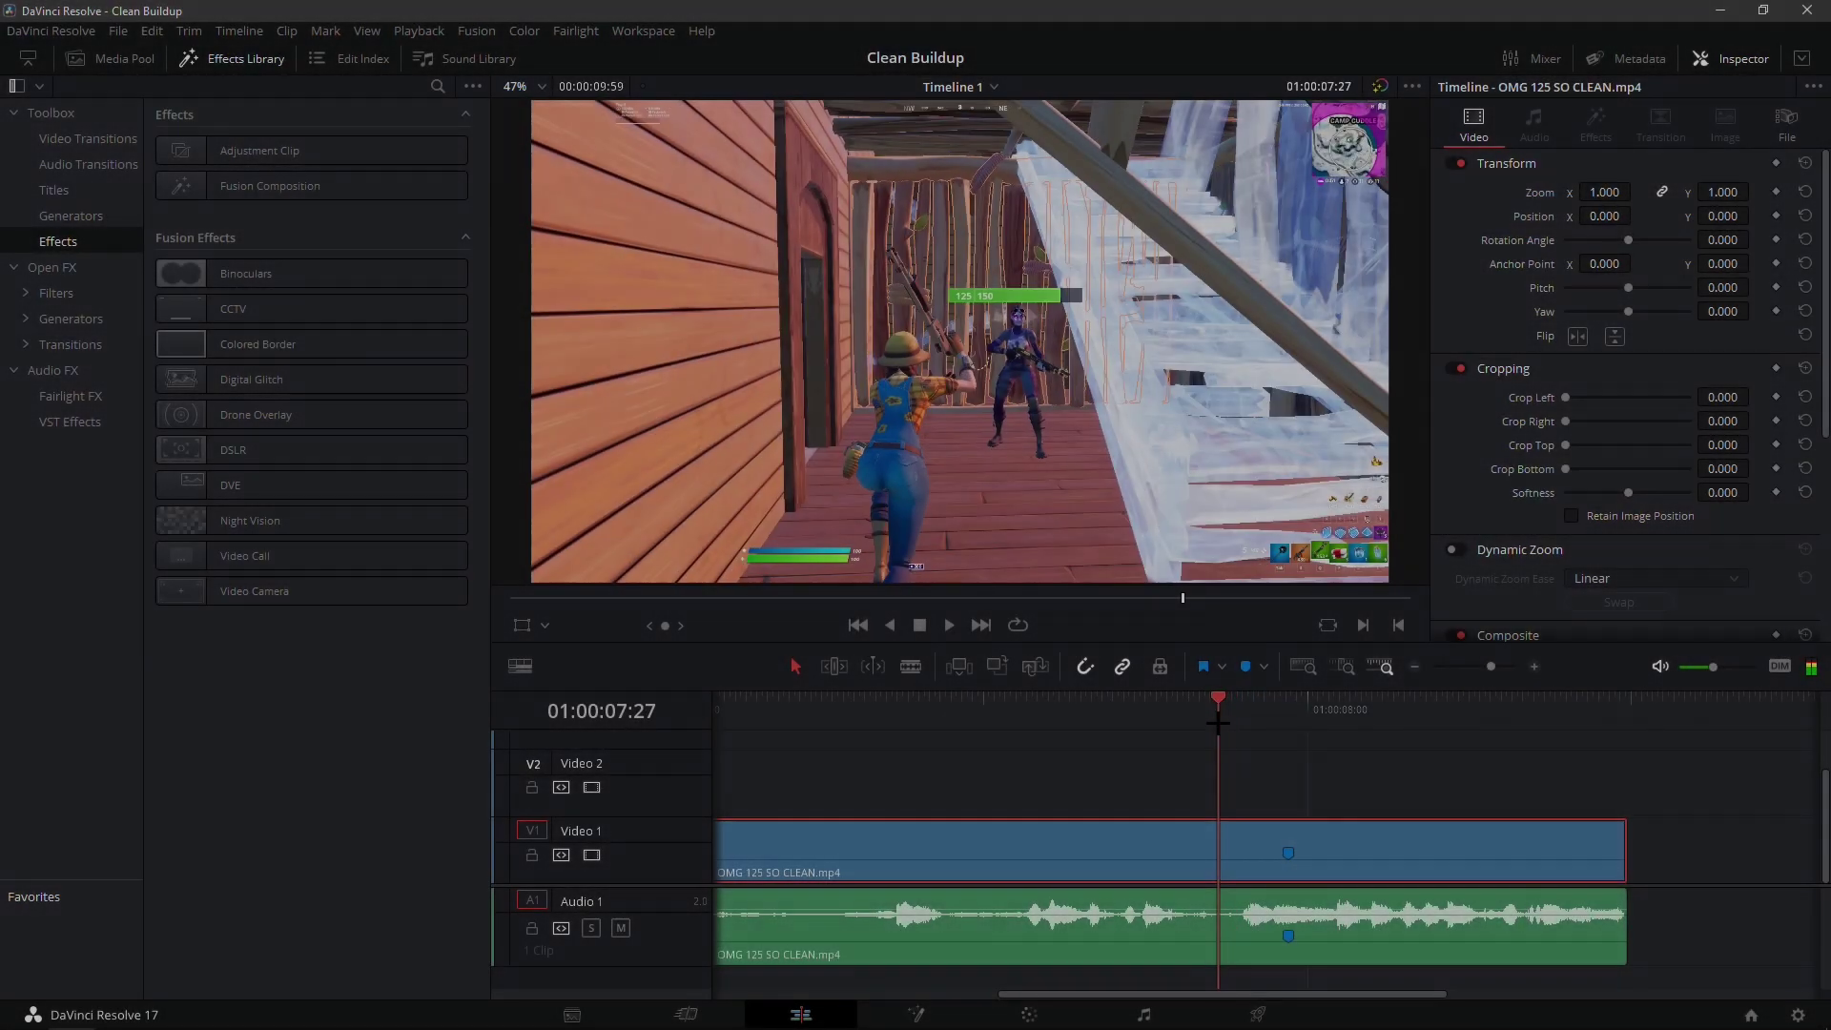
left_click_drag(1215, 727, 1202, 731)
key("ctrl+b")
Turn the video part after the cut into a compound clip with its default name.
left_click(1247, 831)
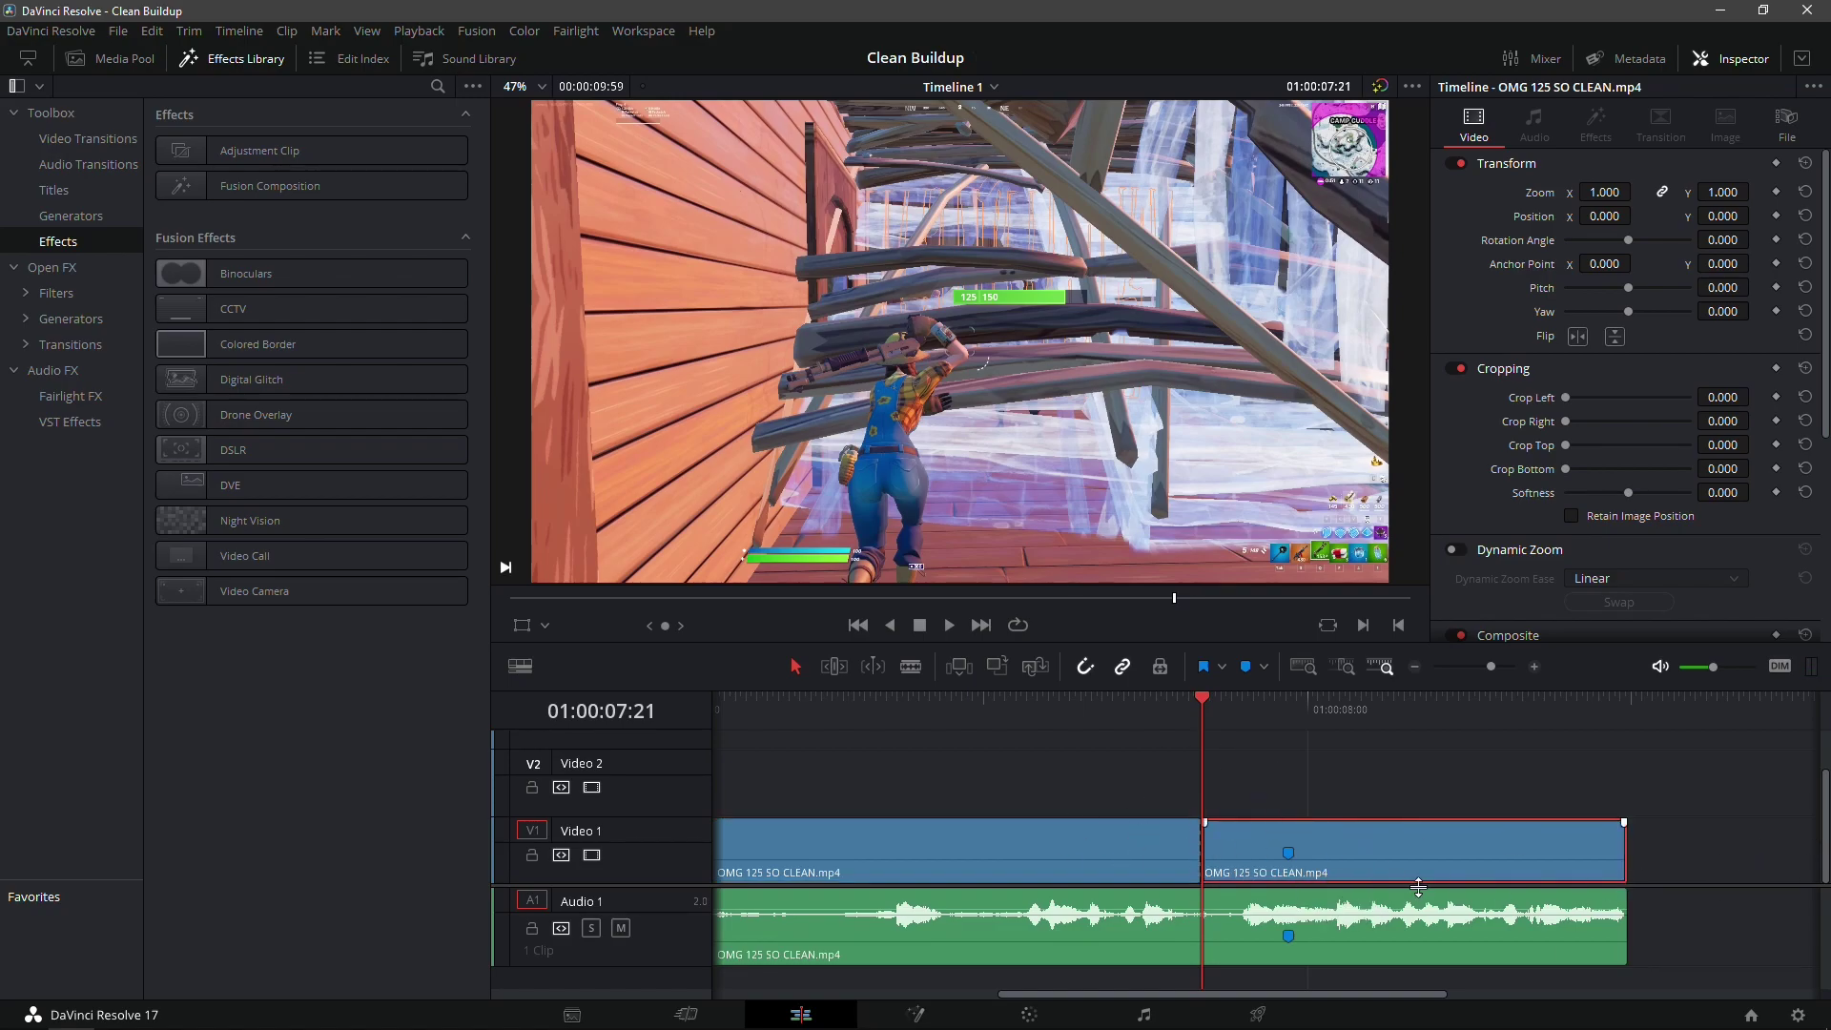
right_click(1231, 857)
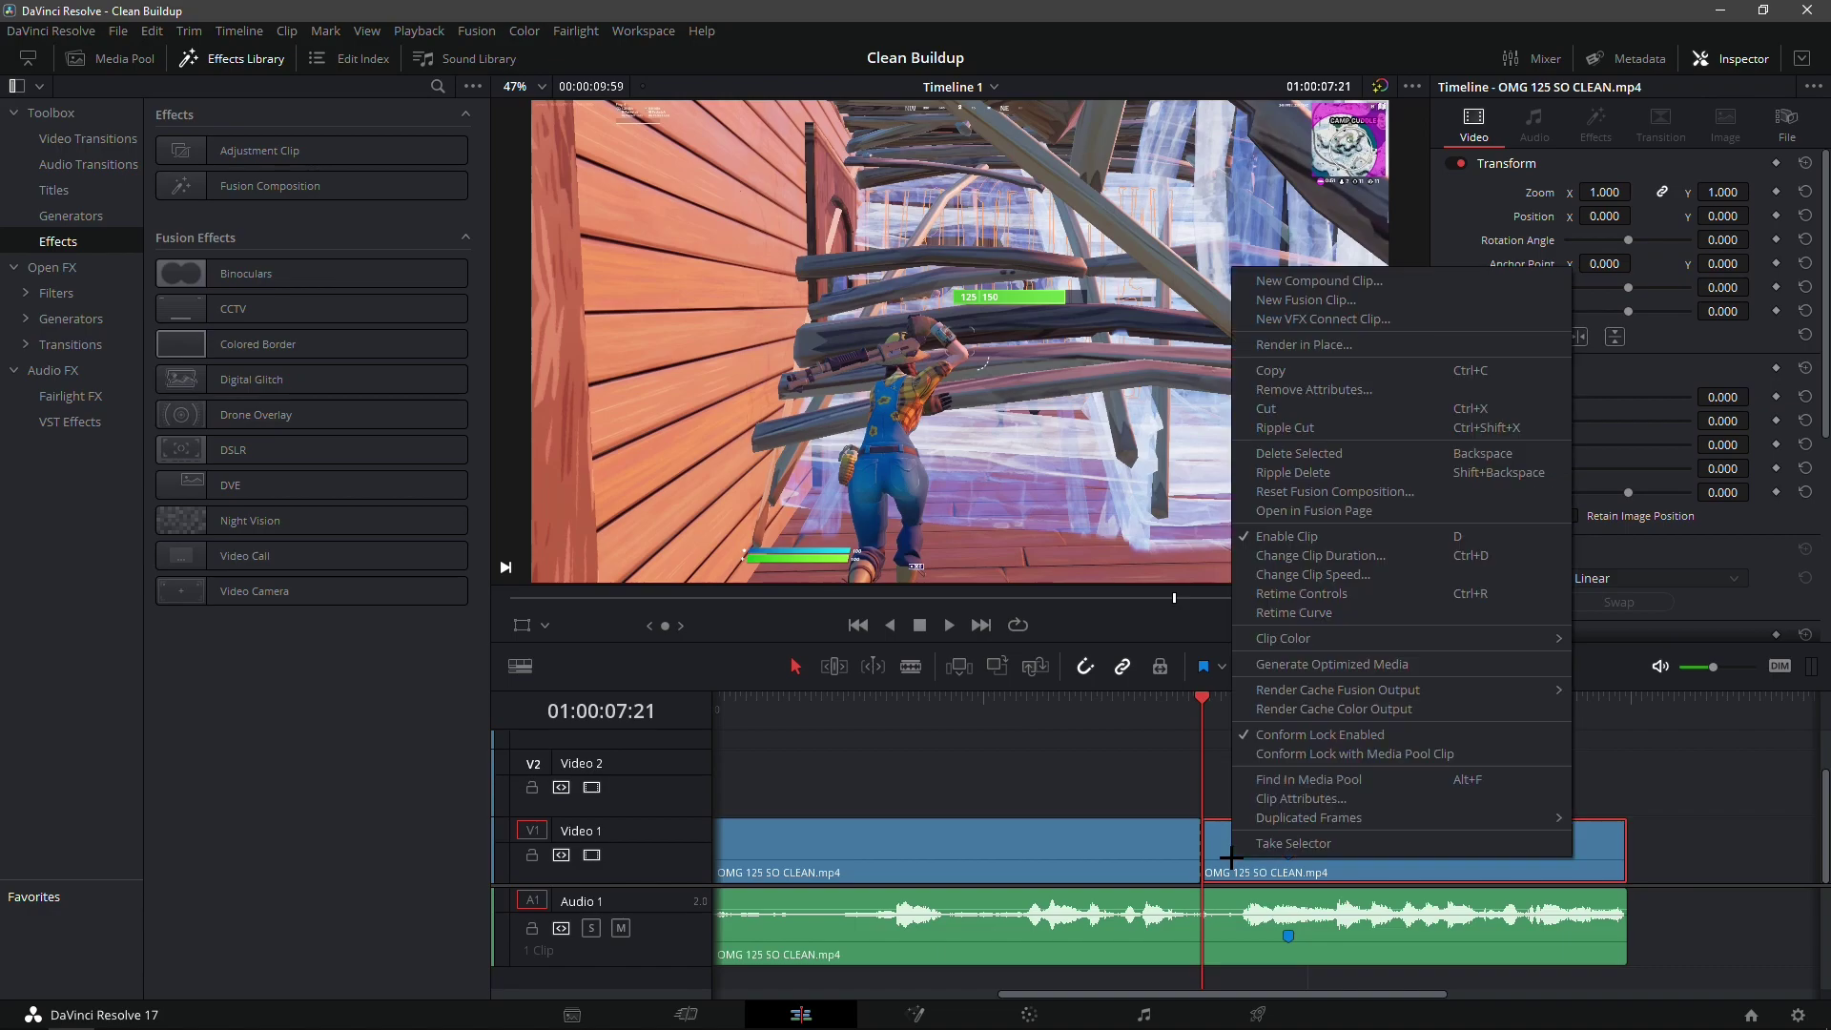
left_click(1306, 282)
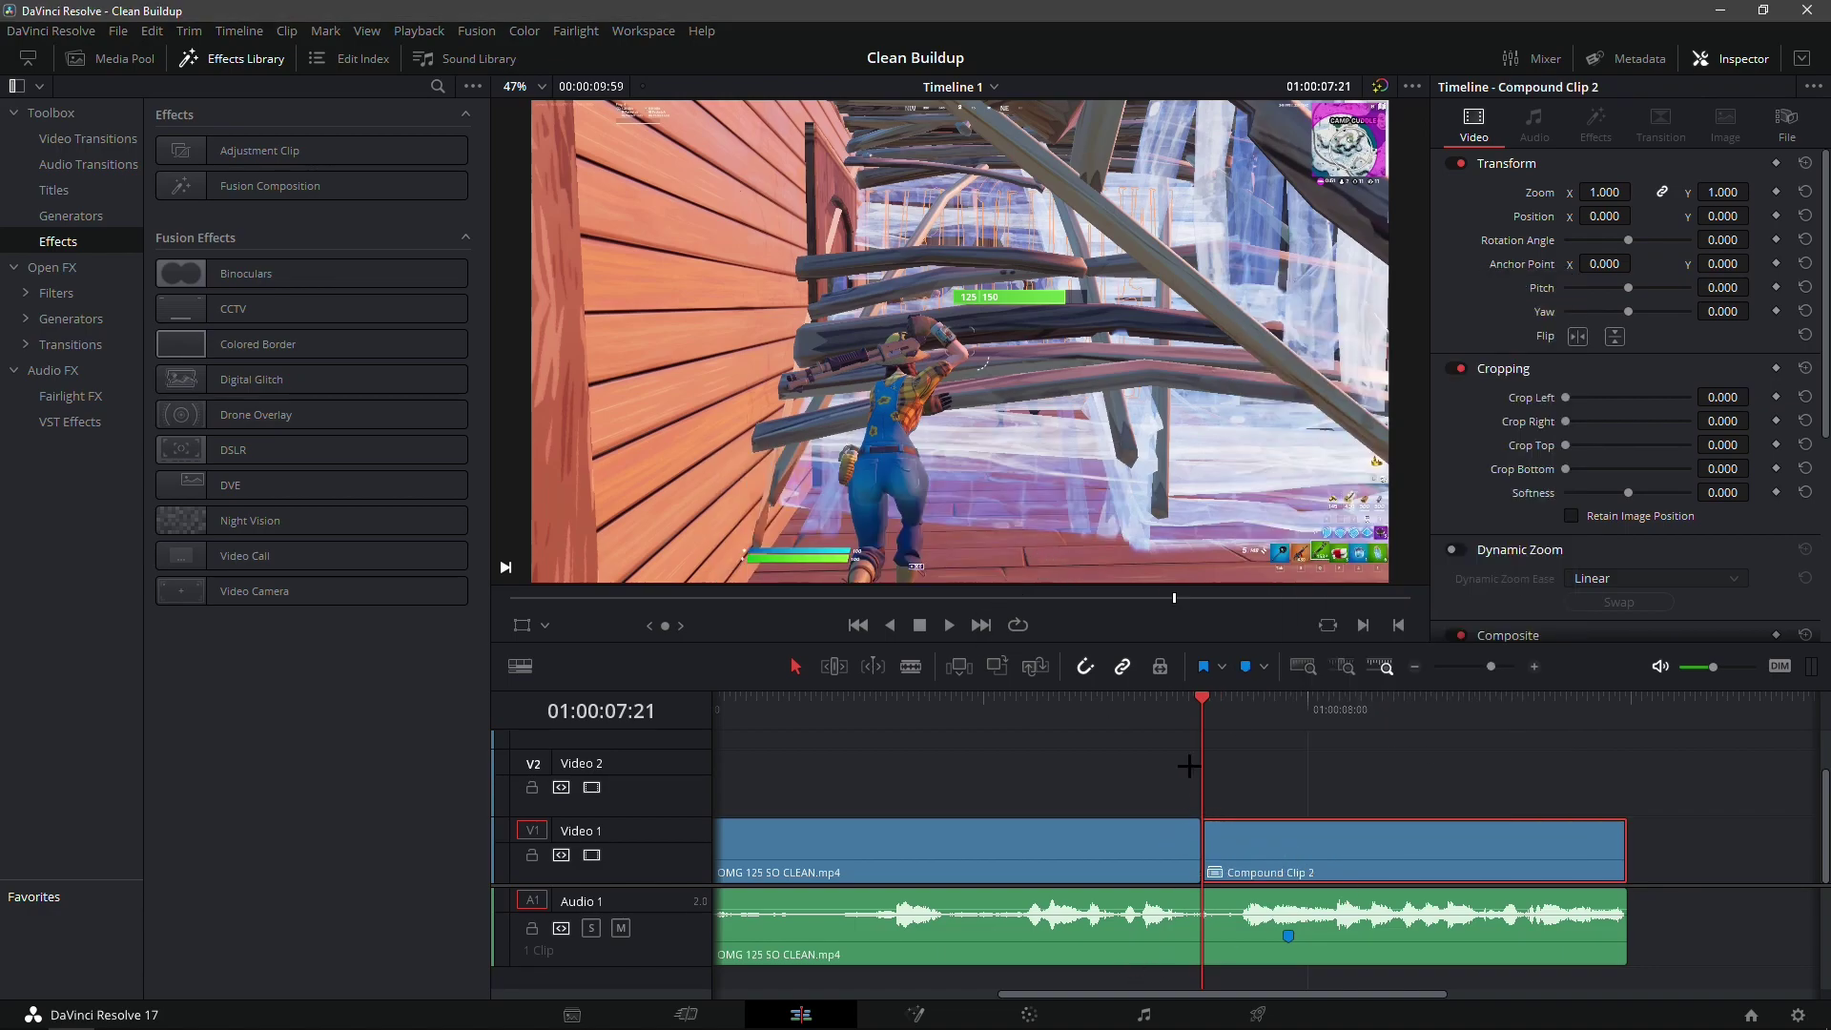
Add the Overedit Velo.setting preset to the compound clip's Fusion composition and scrub through the clip back on the Edit page.
left_click(1312, 724)
left_click_drag(1312, 725, 1202, 715)
left_click(915, 1013)
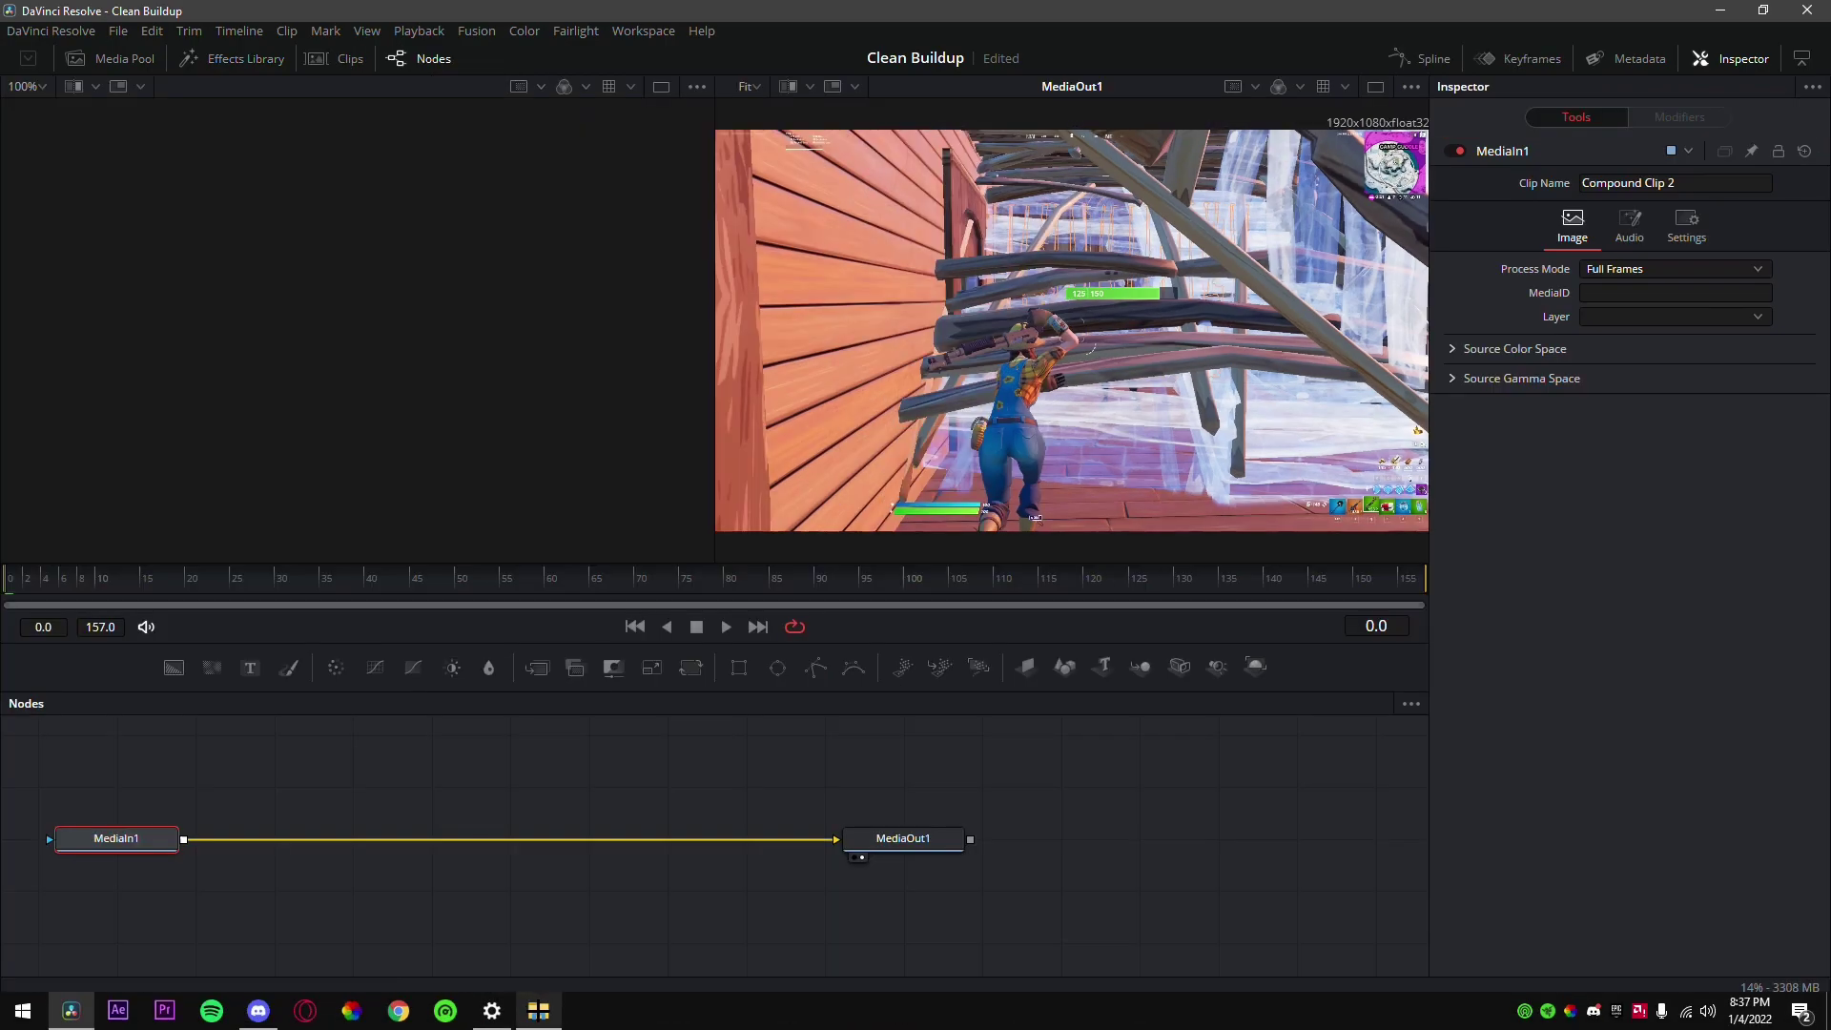
left_click(539, 1011)
left_click(450, 276)
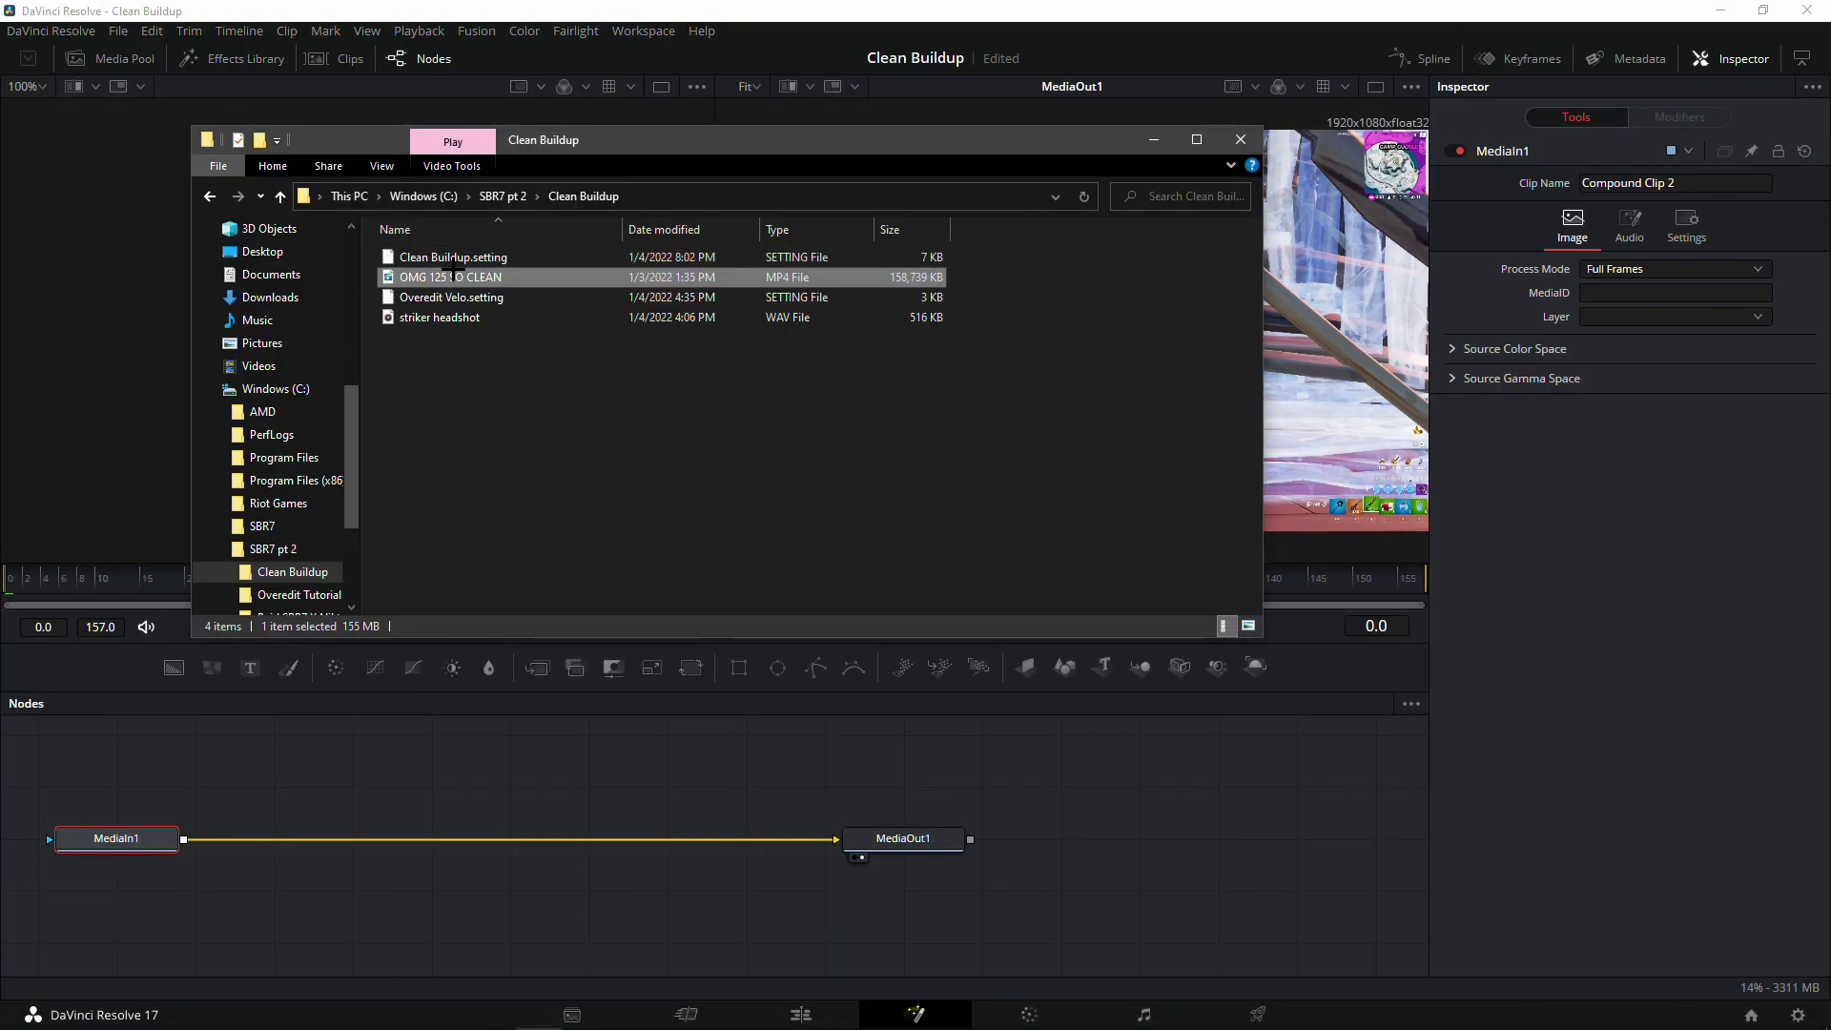
left_click_drag(456, 297, 420, 835)
left_click(799, 1013)
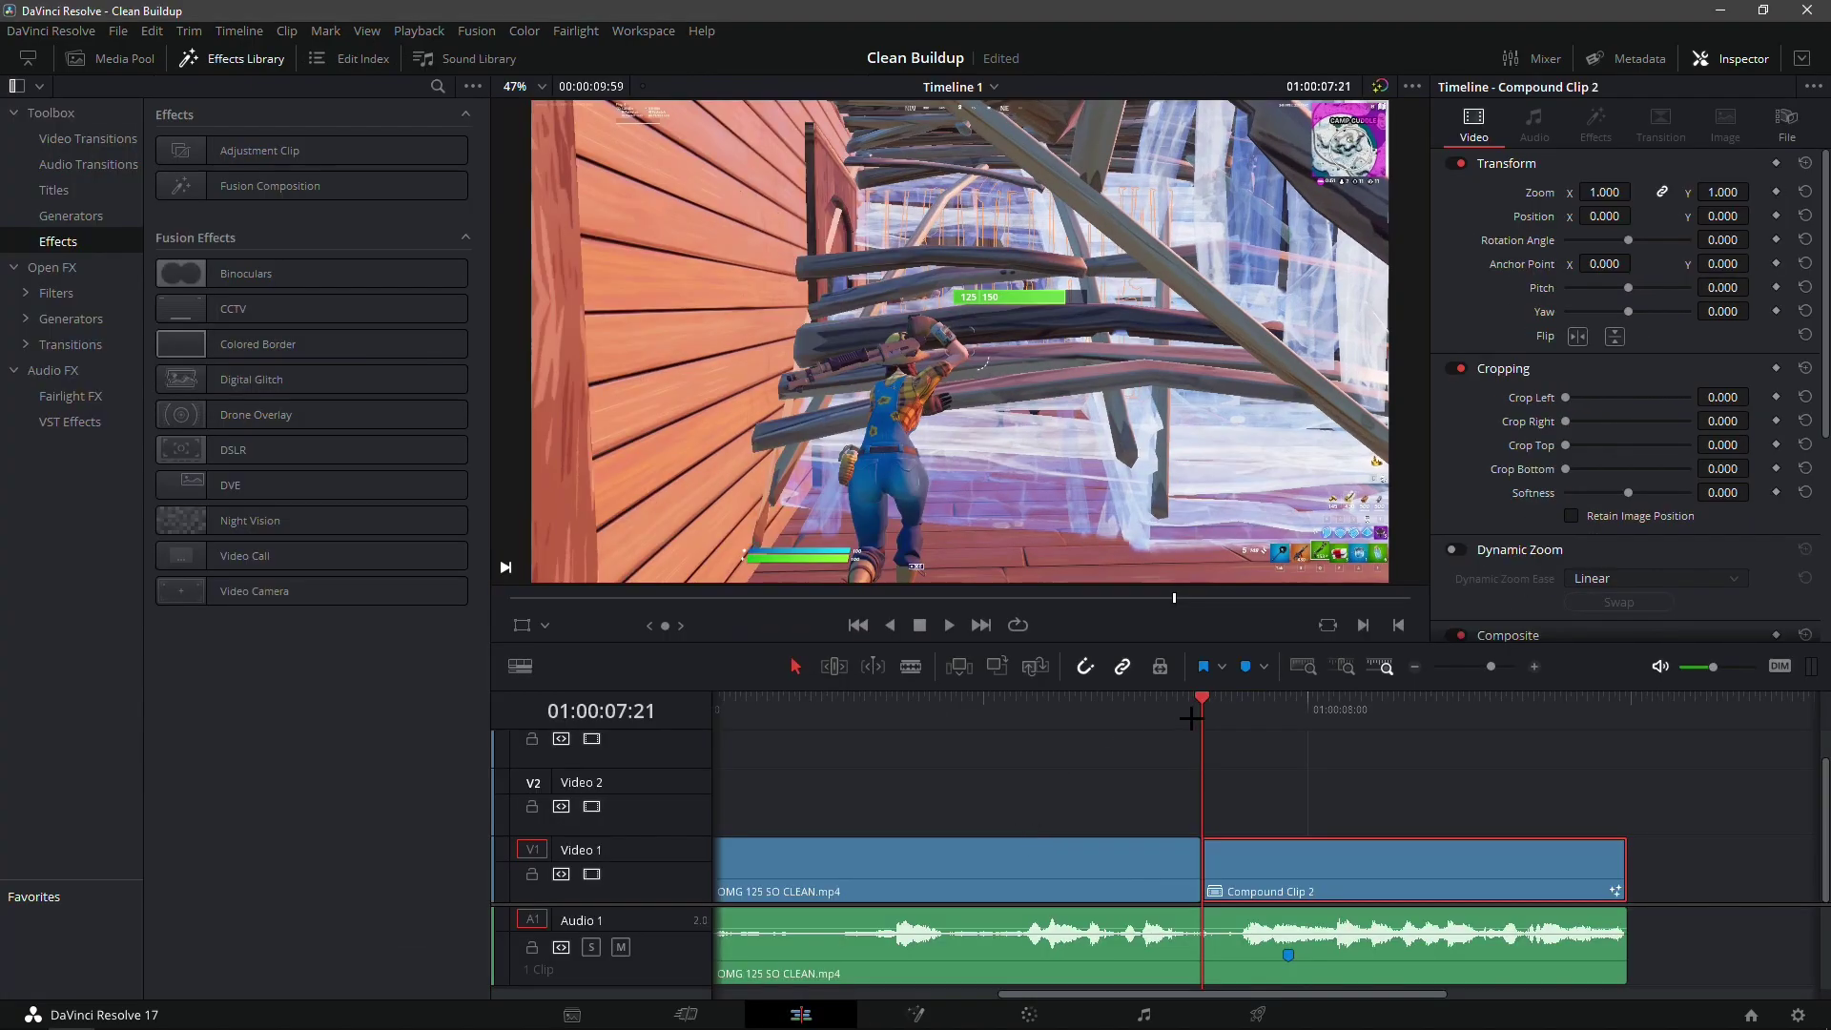
left_click_drag(1199, 710, 1288, 791)
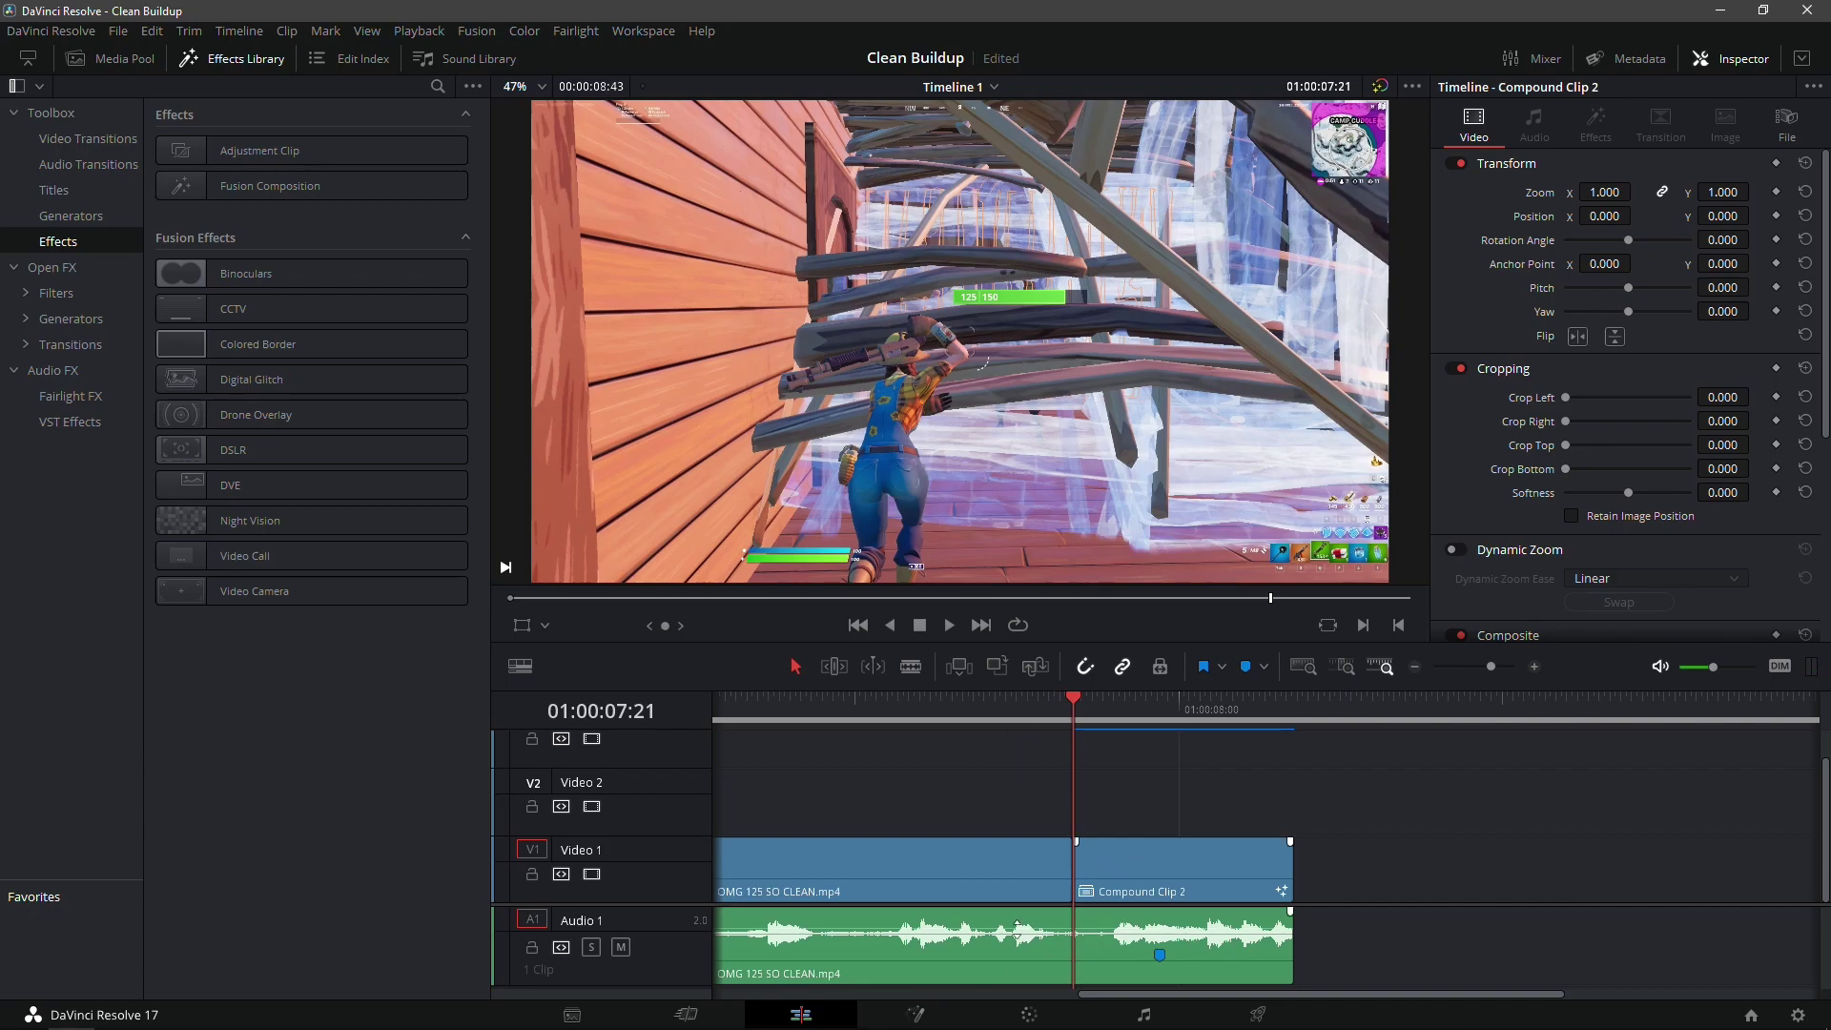
Save the project and delete the gameplay clip's audio from Audio 1.
left_click(1107, 940)
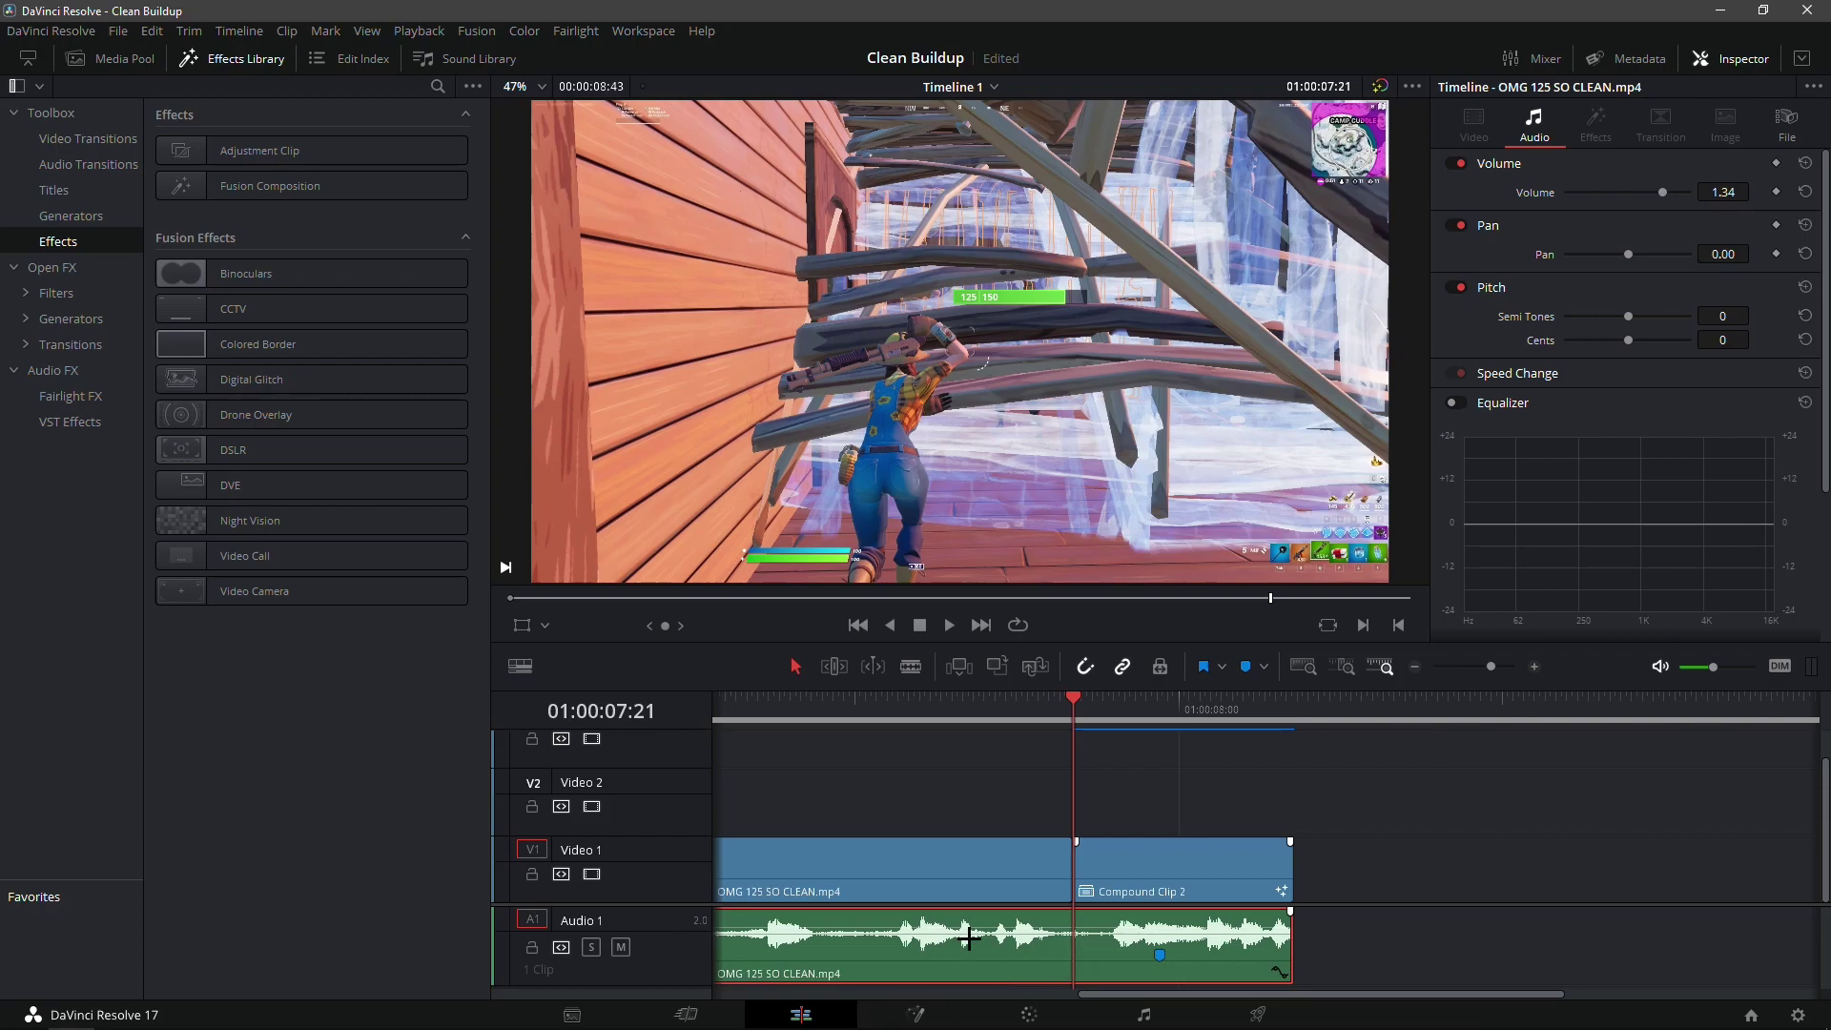
key("ctrl+s")
key("Delete")
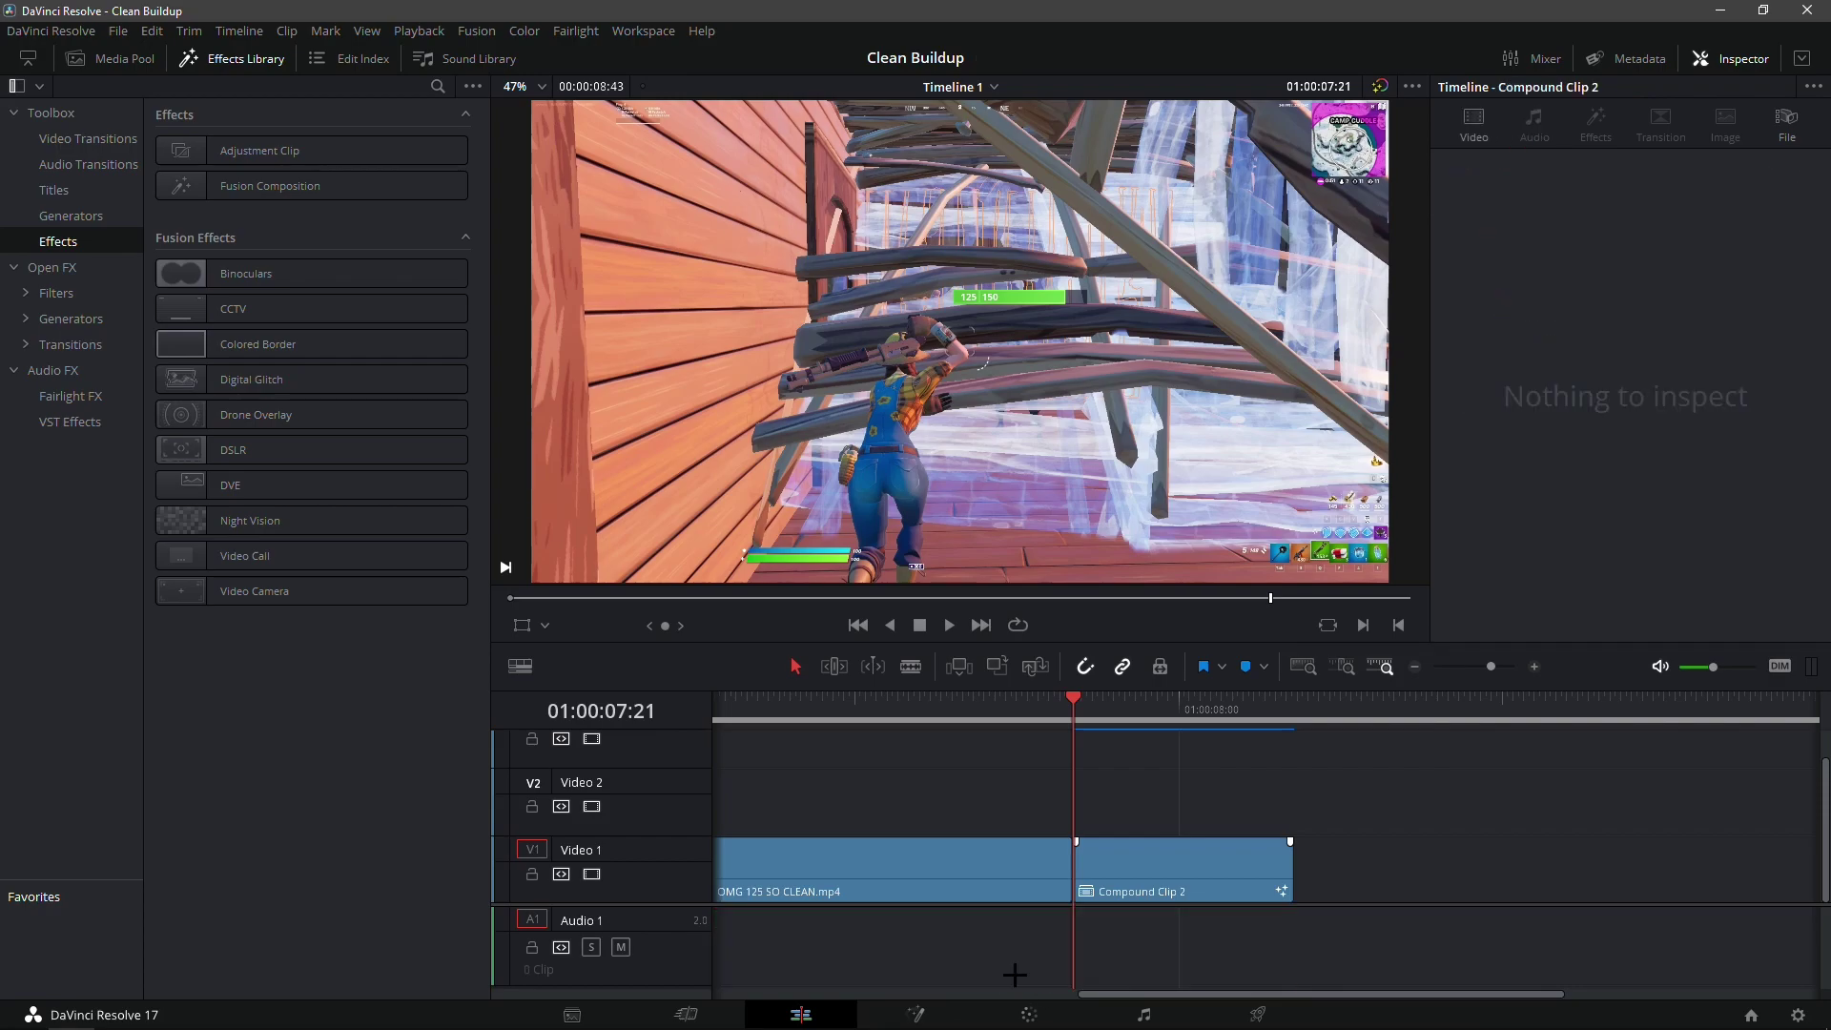
Bring the striker headshot WAV file from the Clean Buildup folder onto Audio 1 at the start of the compound clip.
left_click(536, 1013)
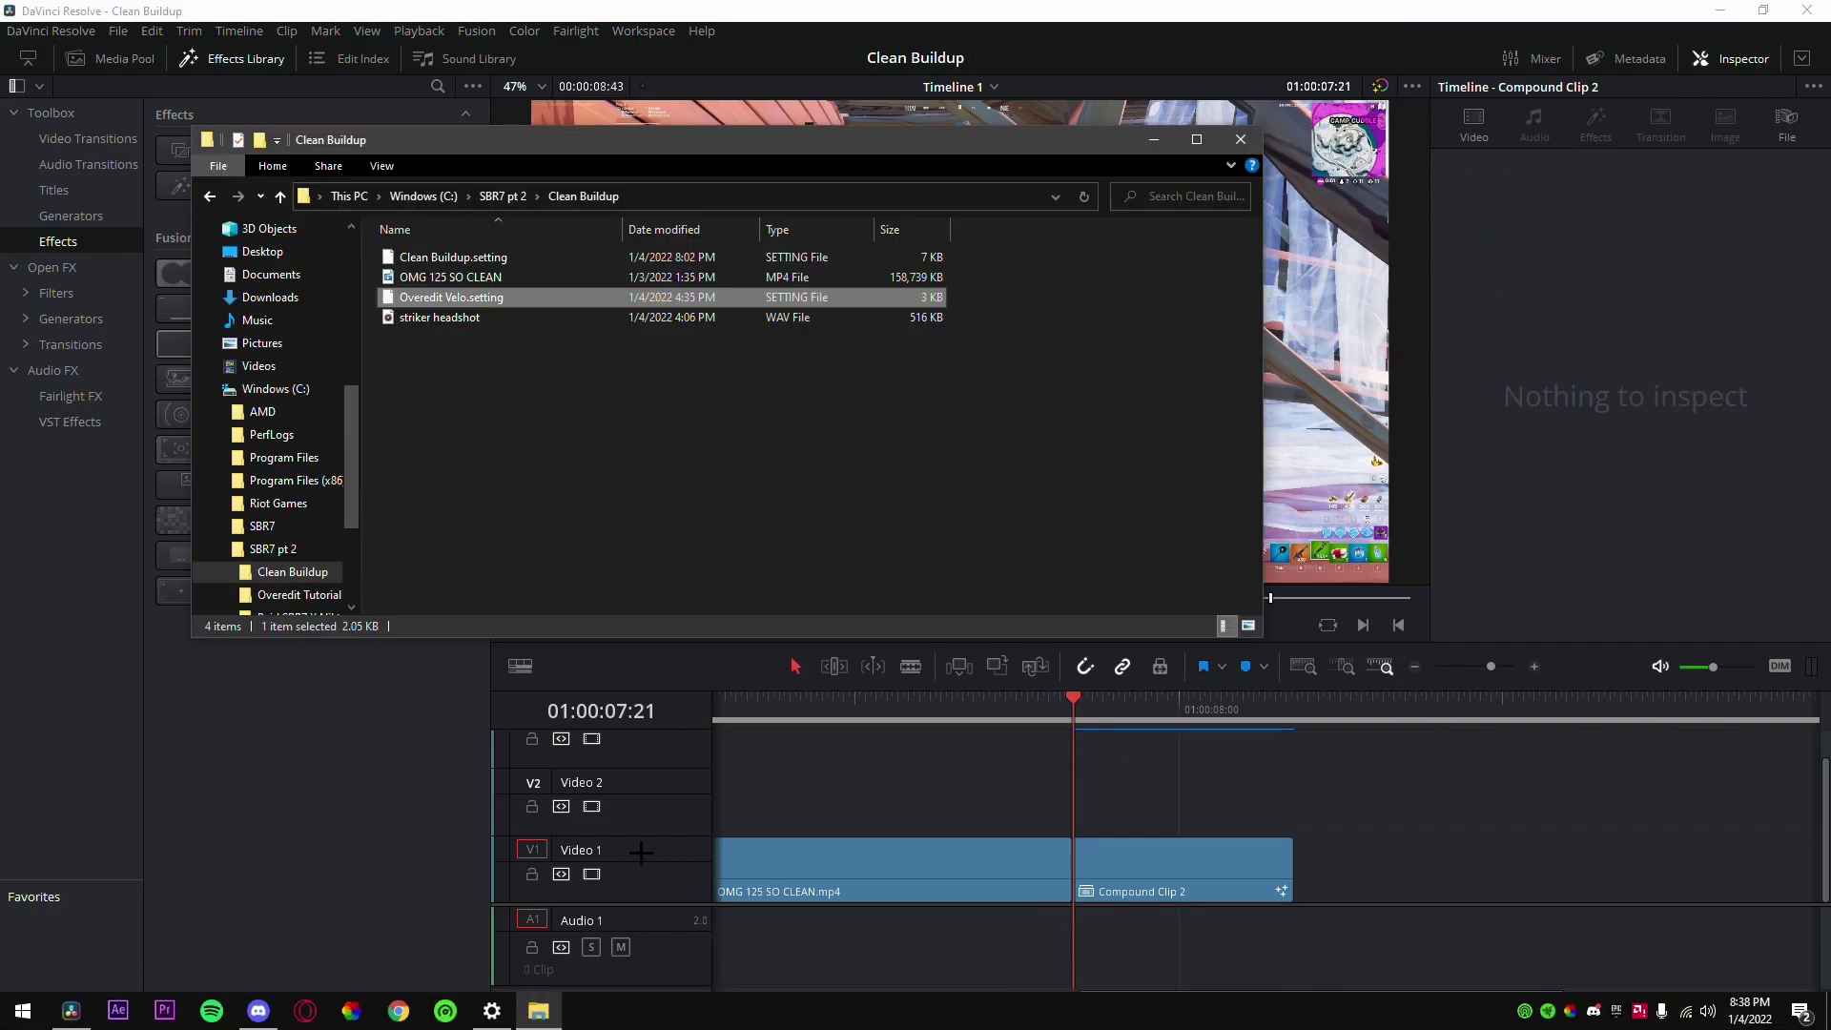
left_click(473, 315)
left_click_drag(471, 315, 1059, 925)
Add a marker to the compound clip at the hit frame, 01:00:07:55.
left_click(1533, 666)
scroll(1346, 748, "up", 1)
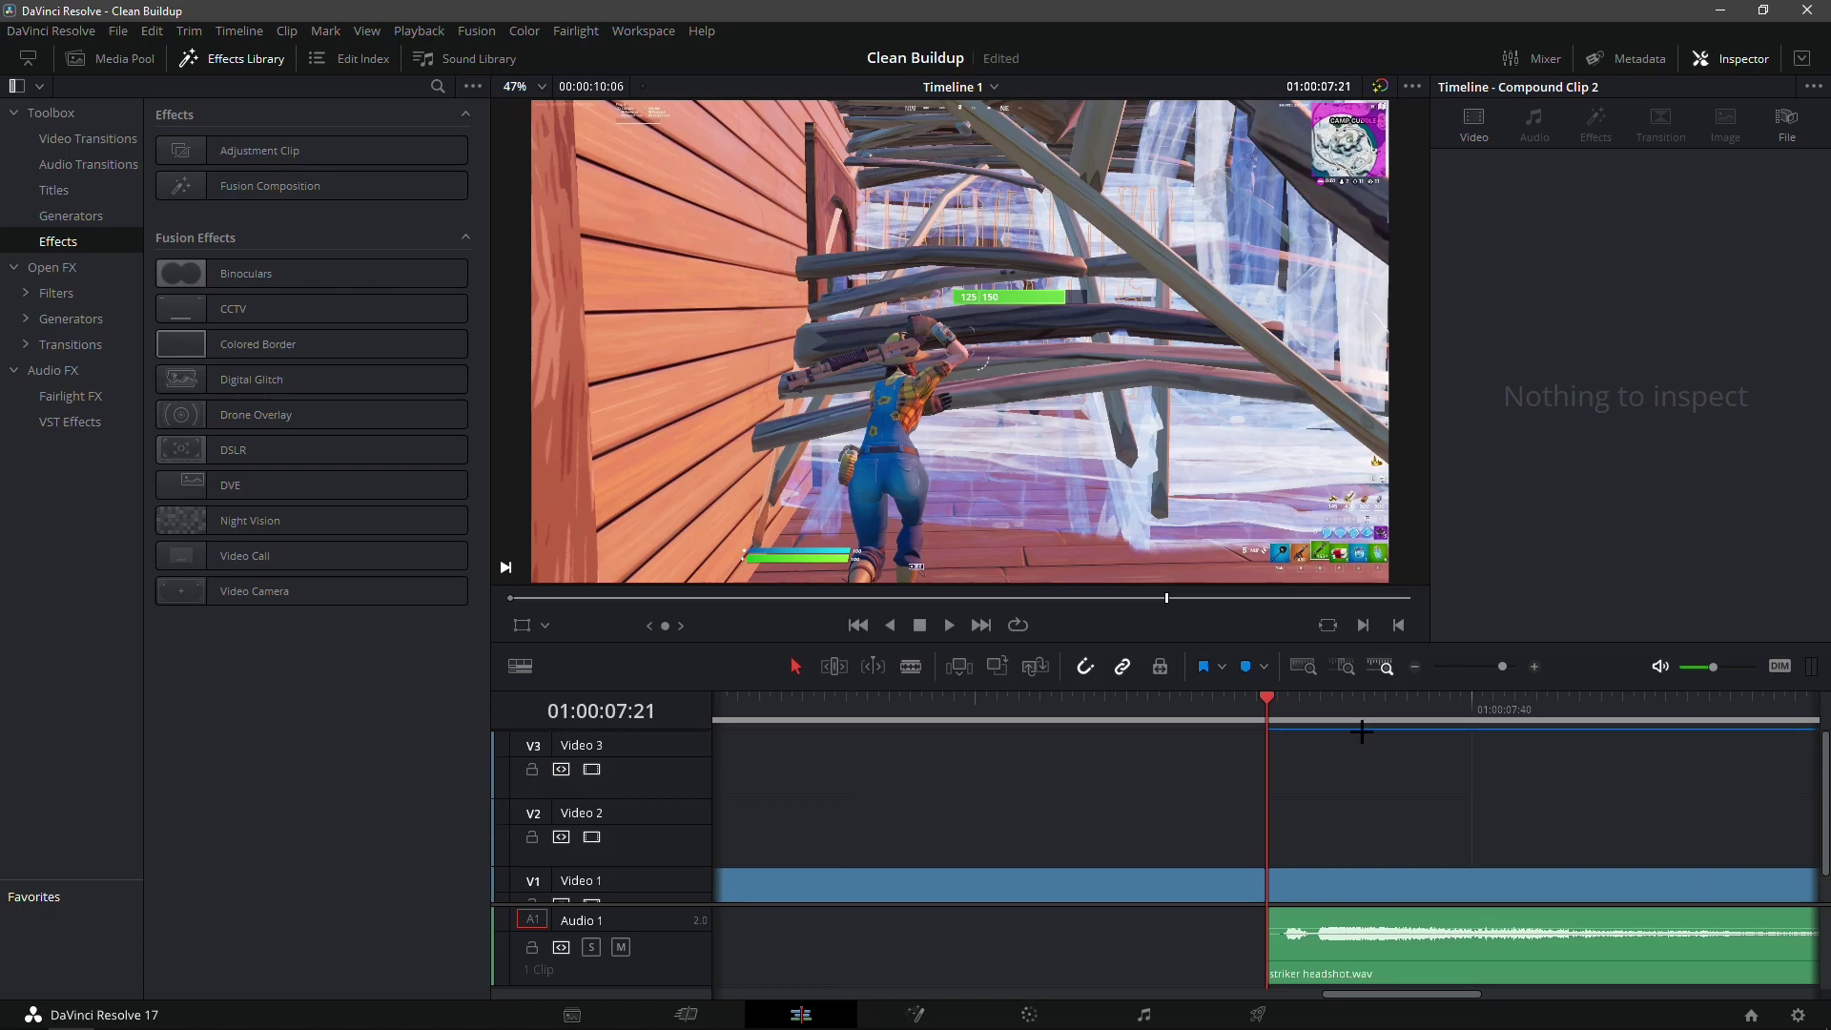
left_click_drag(1368, 708, 1634, 708)
scroll(1534, 848, "down", 1)
left_click(1512, 845)
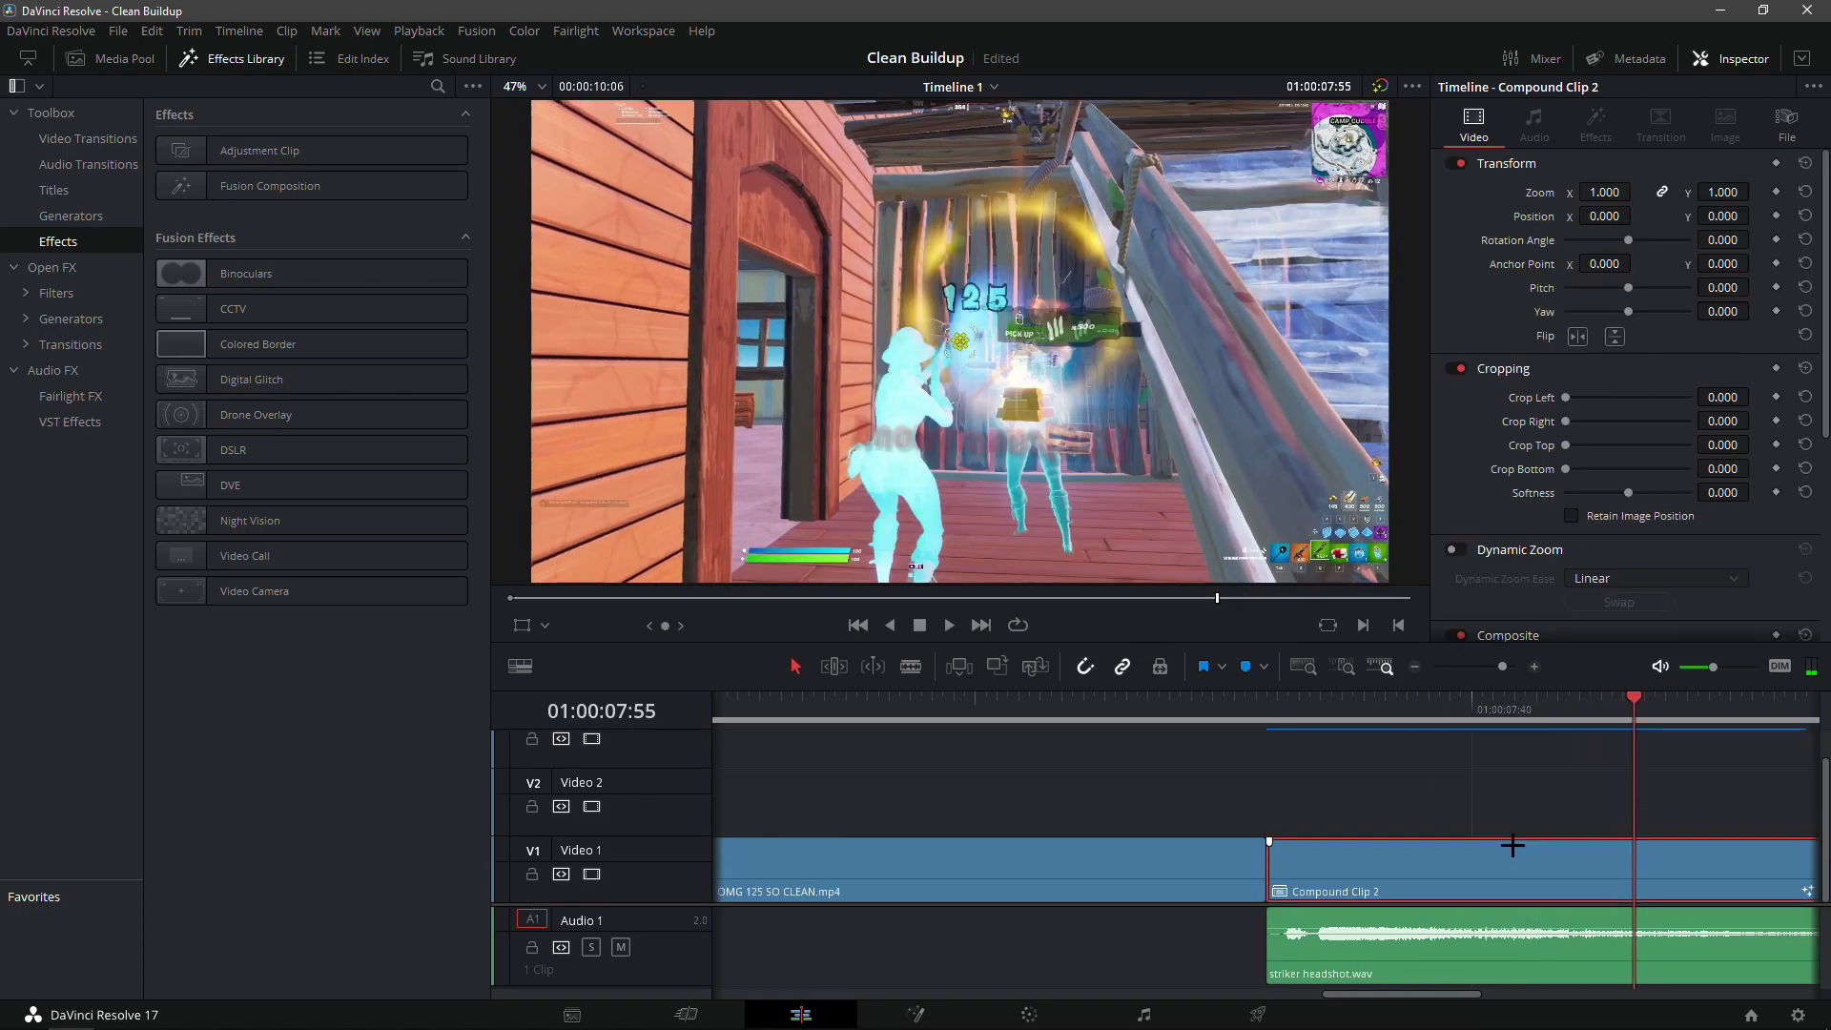
key("m")
Mark the striker headshot sound at 01:00:07:26, align its marker with the compound clip's marker, and play the result.
left_click(1342, 754)
left_click_drag(1329, 715, 1321, 718)
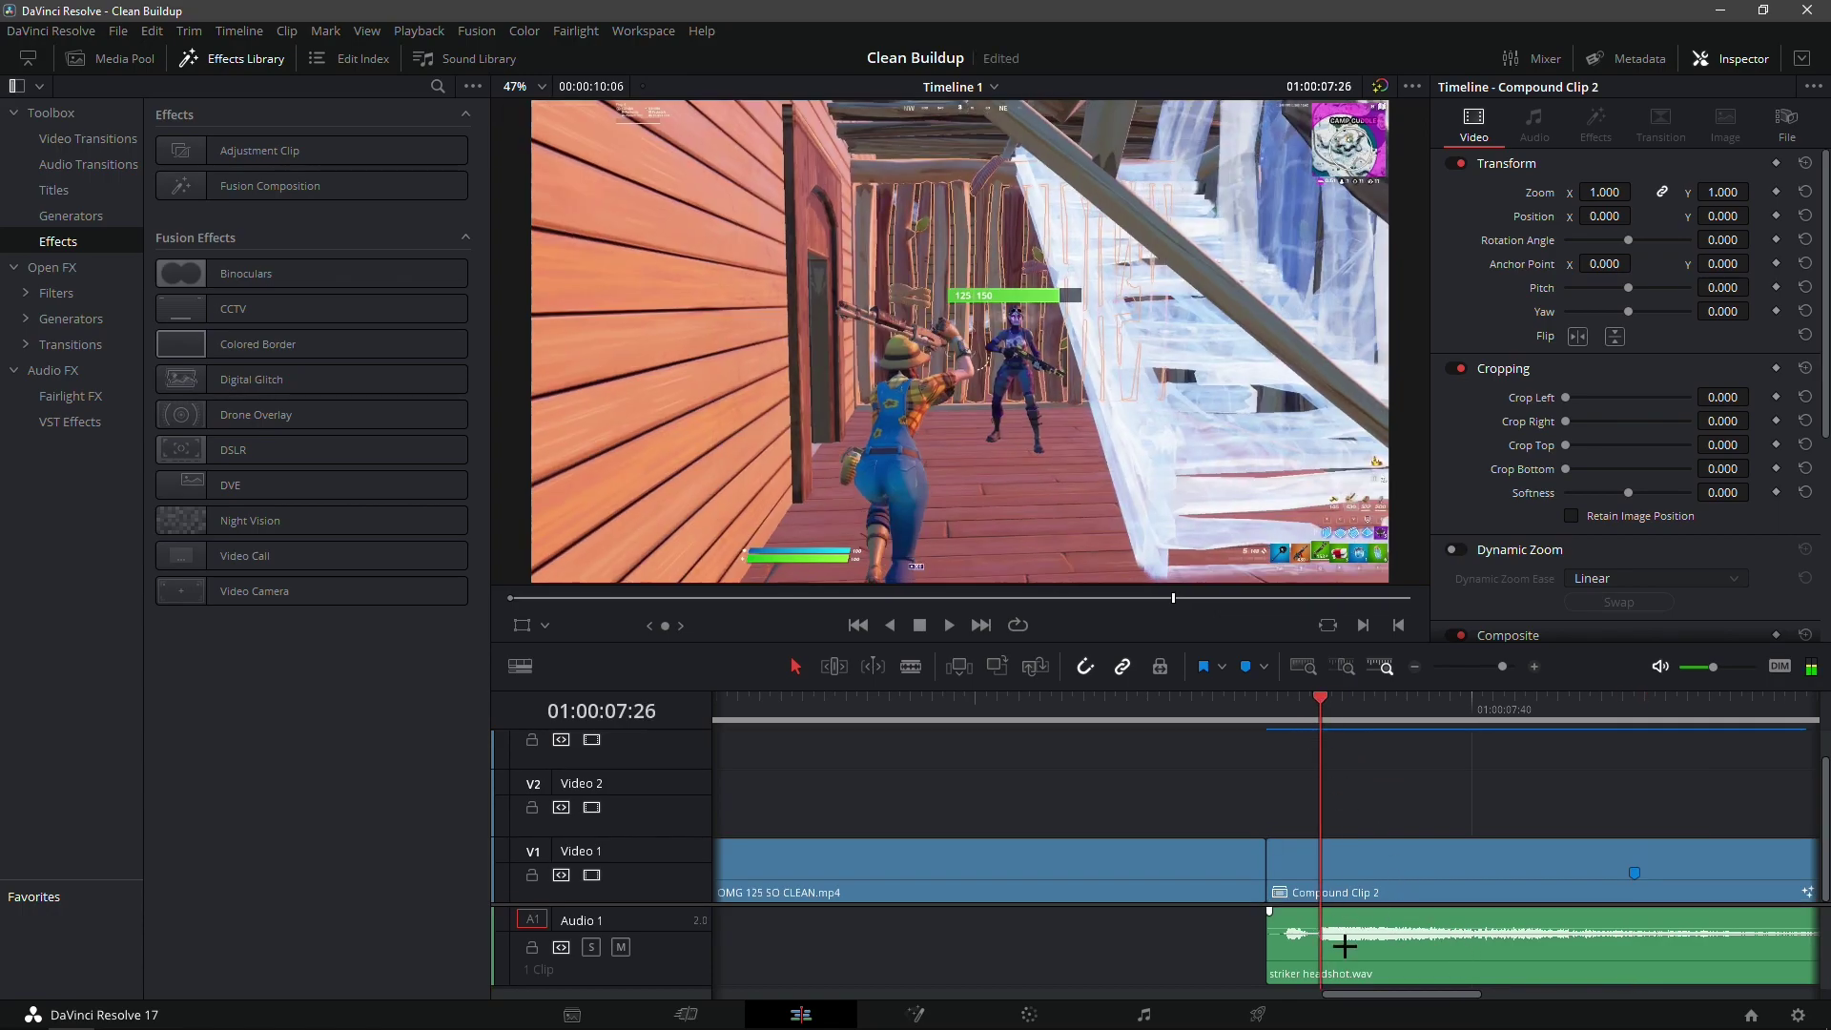
left_click_drag(1344, 978, 1659, 922)
key("space")
key("space")
left_click_drag(1268, 720, 1010, 797)
key("space")
key("space")
Trim the striker headshot sound to end with the compound clip and reduce the Audio 1 track height.
scroll(1435, 711, "down", 3)
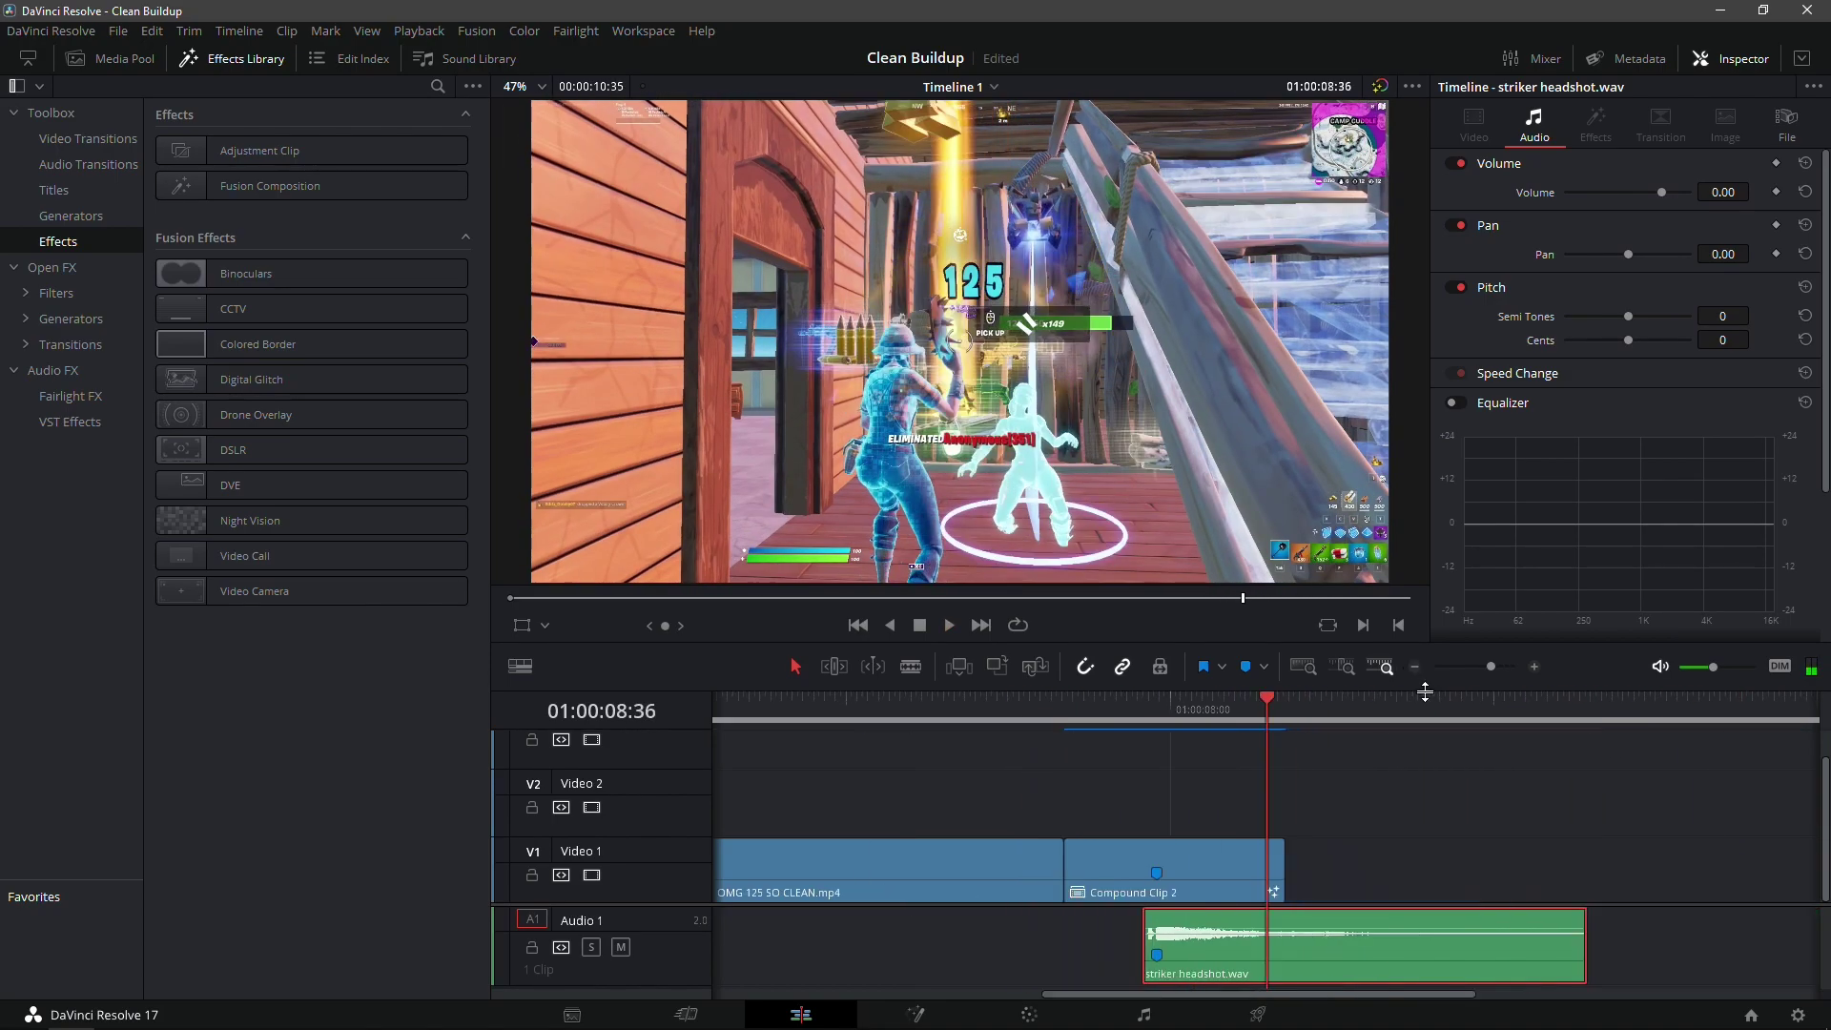
left_click_drag(1586, 957, 1285, 949)
left_click_drag(636, 978, 660, 954)
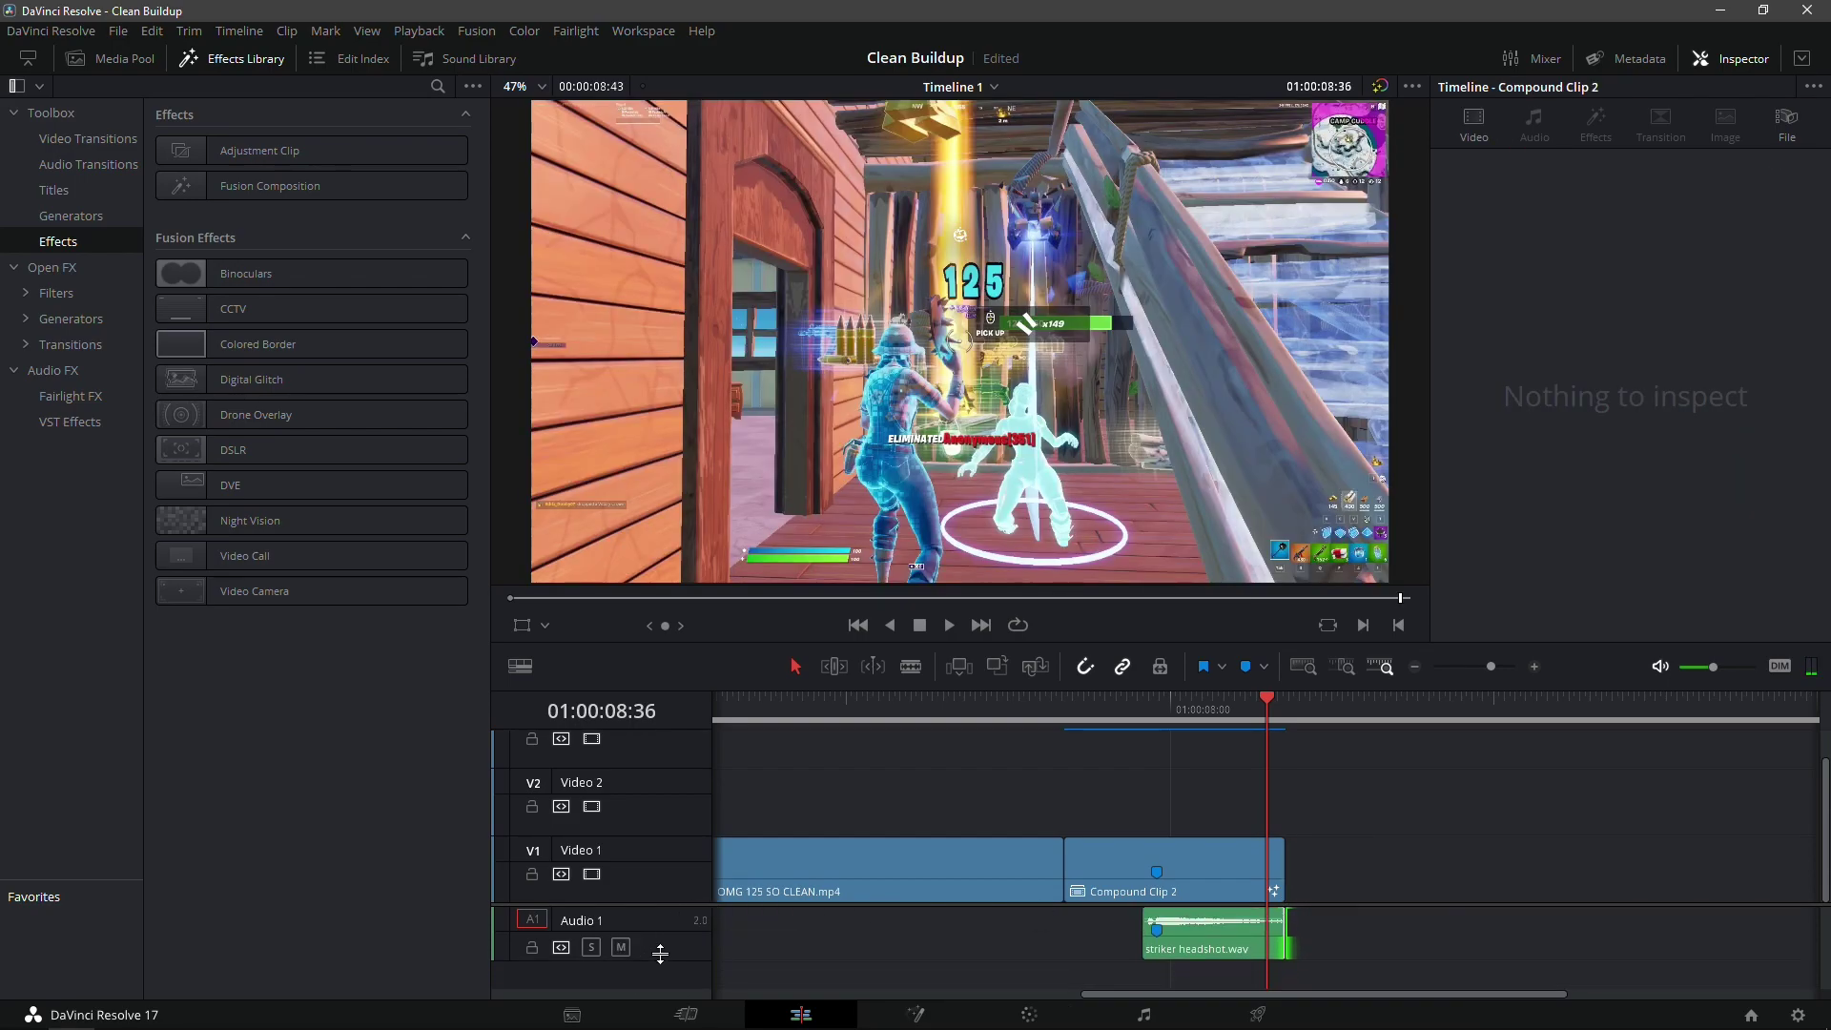
Place the Jonas Brothers - Sucker MP3 from Downloads on a new Audio 2 track and enlarge the audio track area.
left_click(539, 1011)
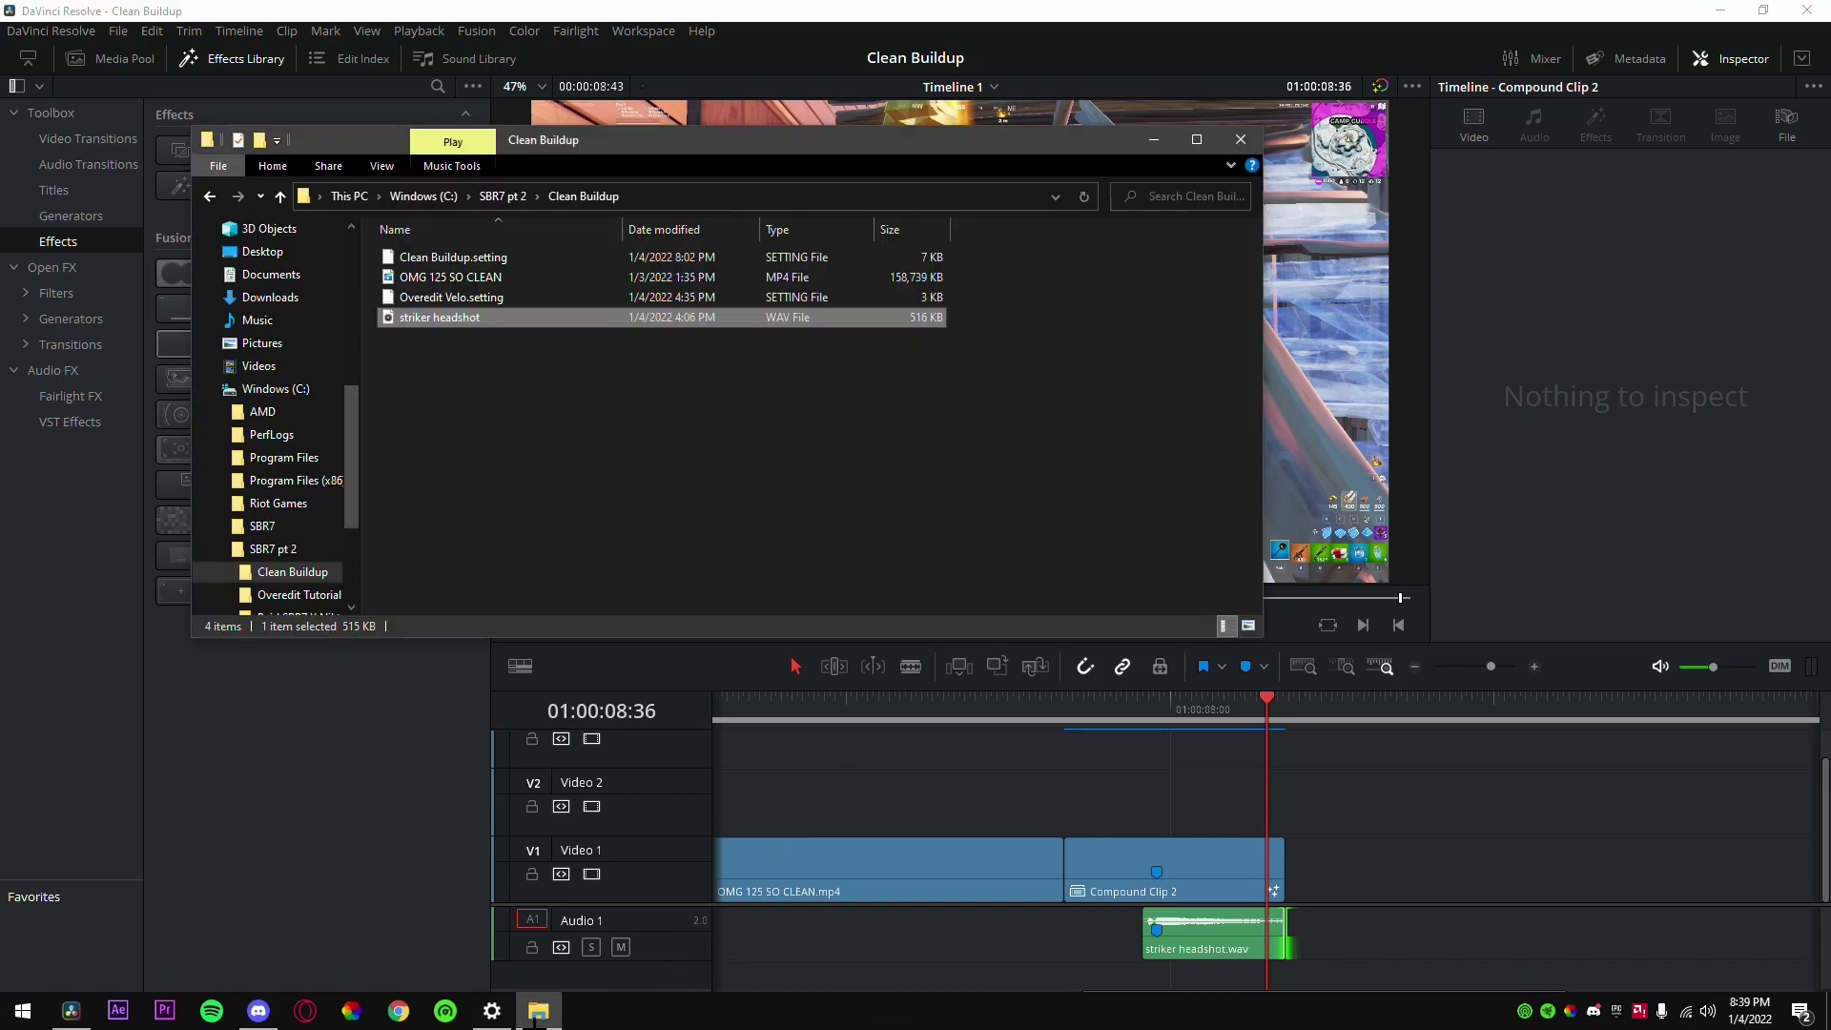
scroll(319, 404, "up", 2)
left_click(290, 271)
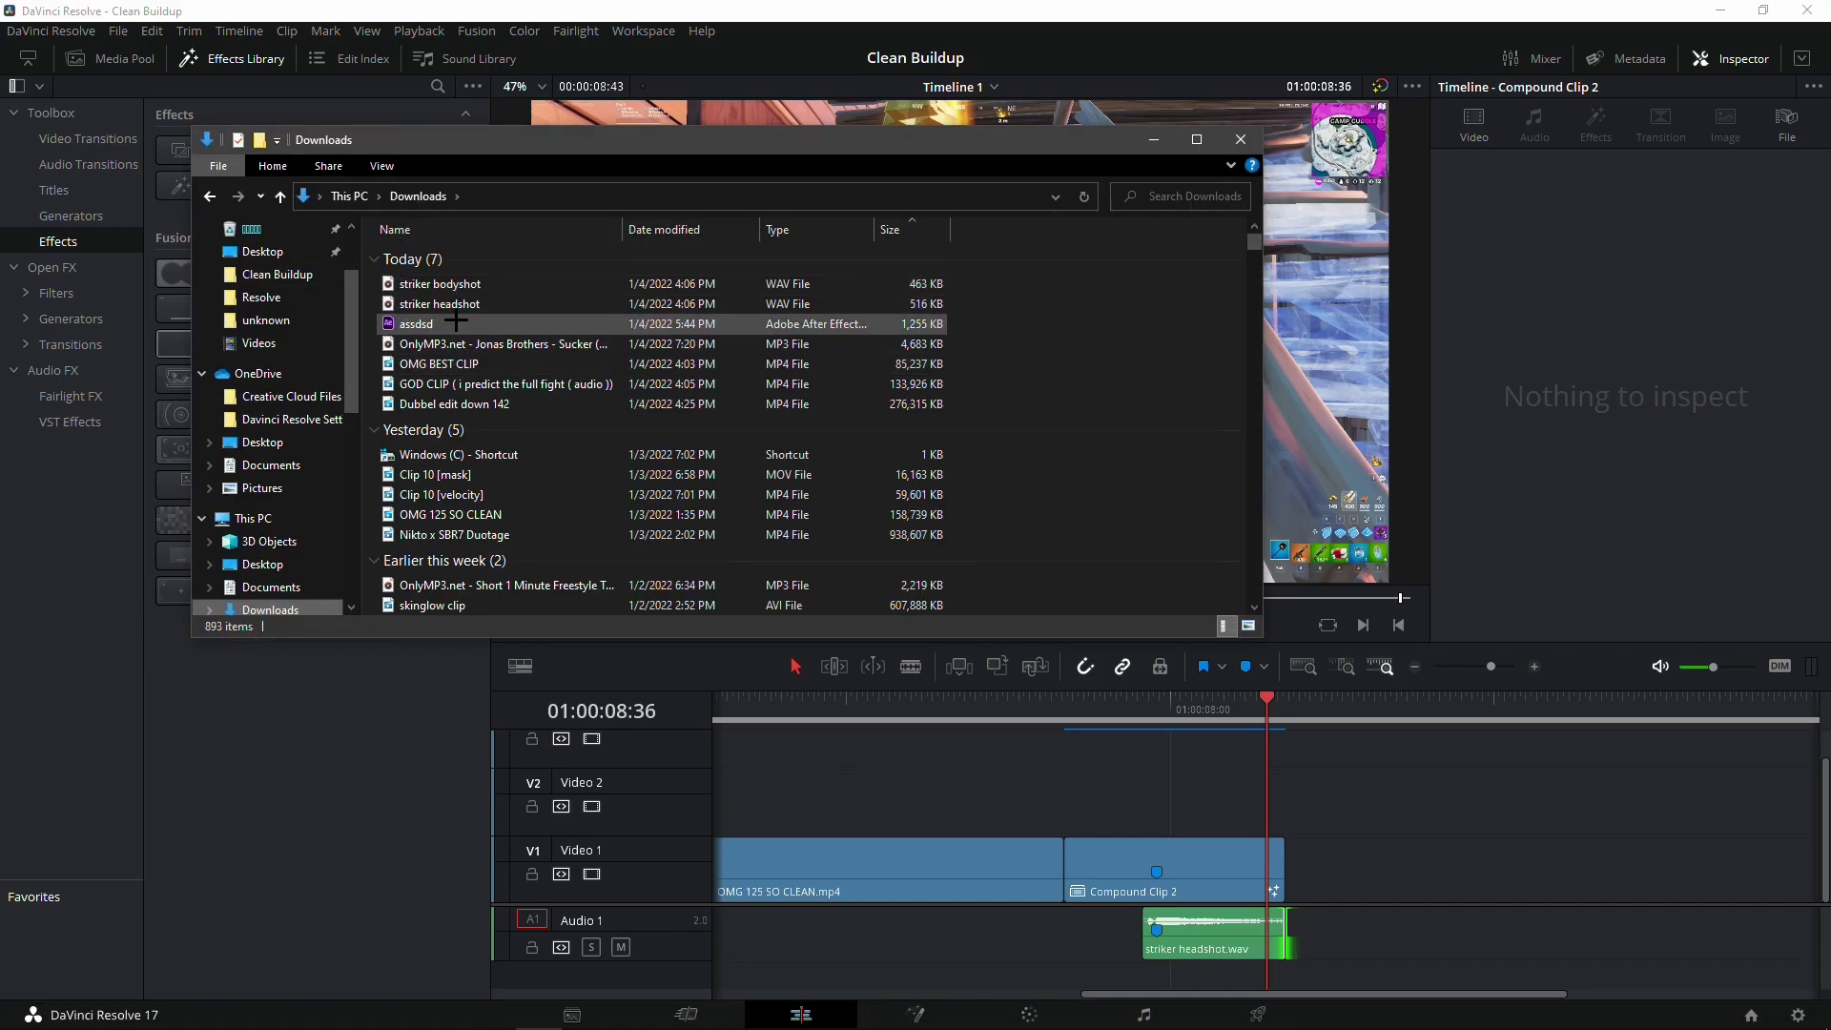
left_click_drag(448, 344, 1413, 972)
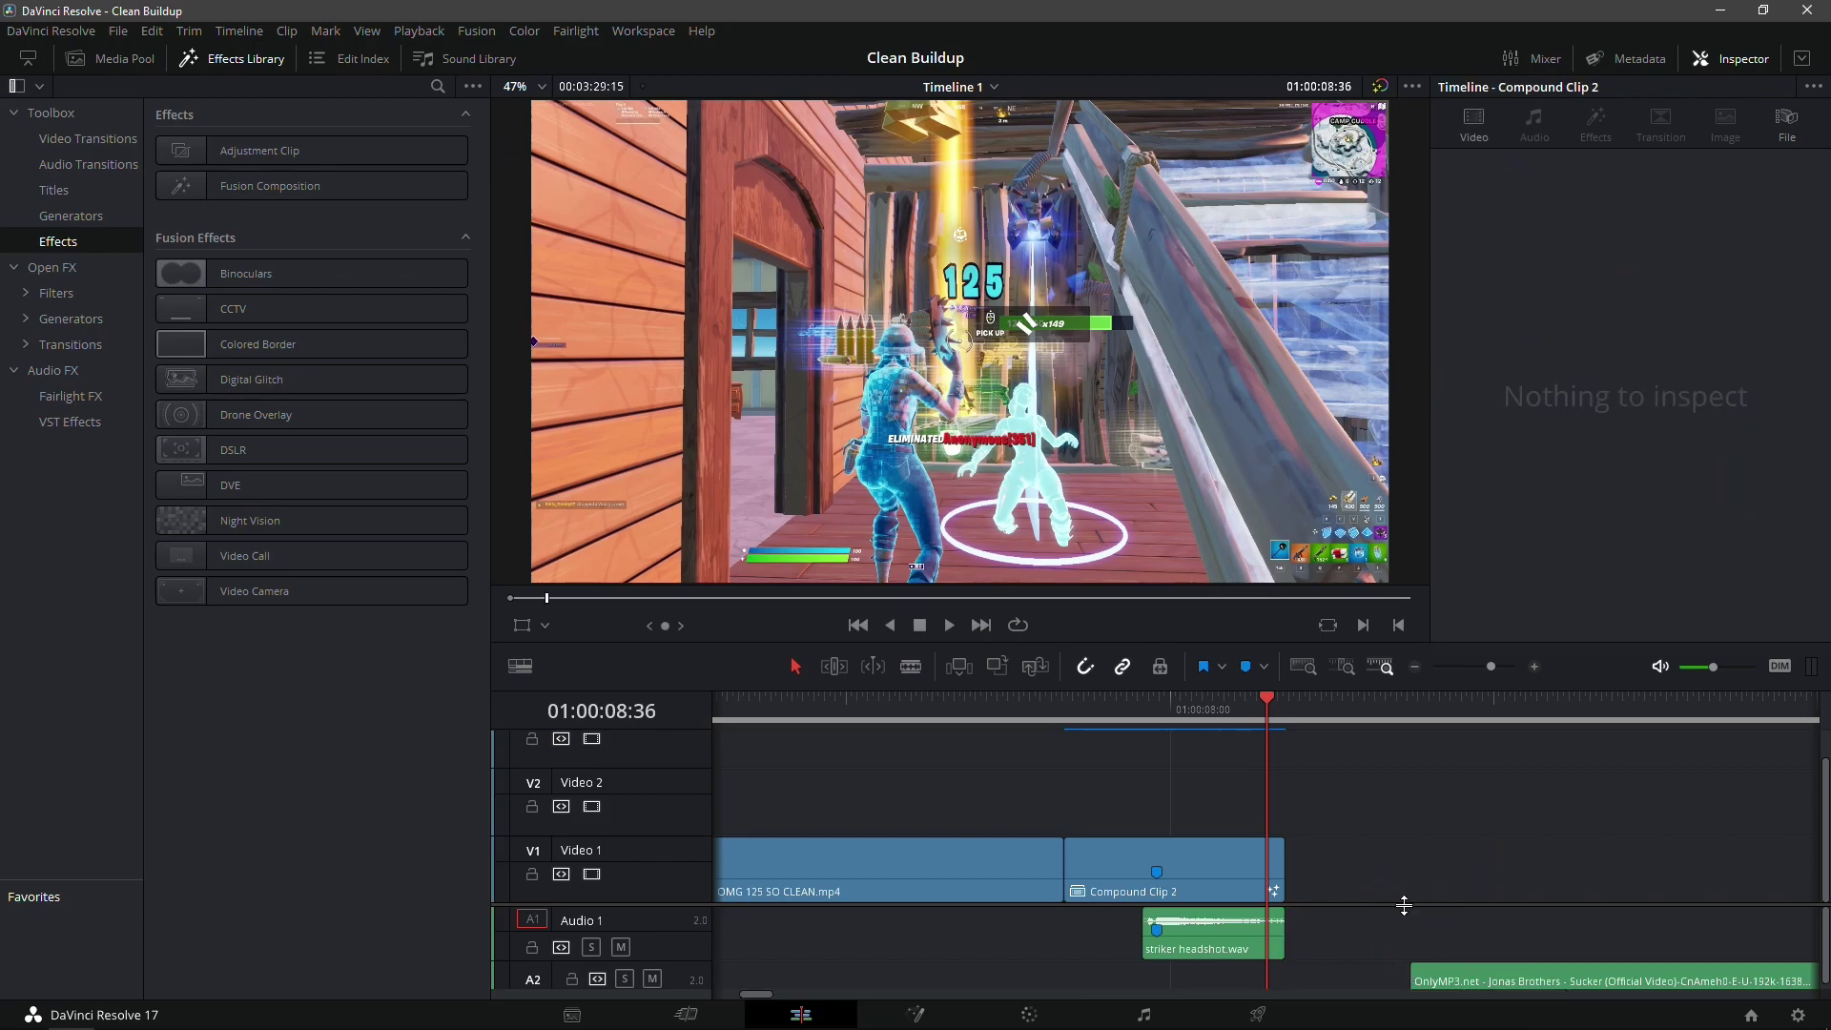
left_click_drag(1404, 905, 1406, 842)
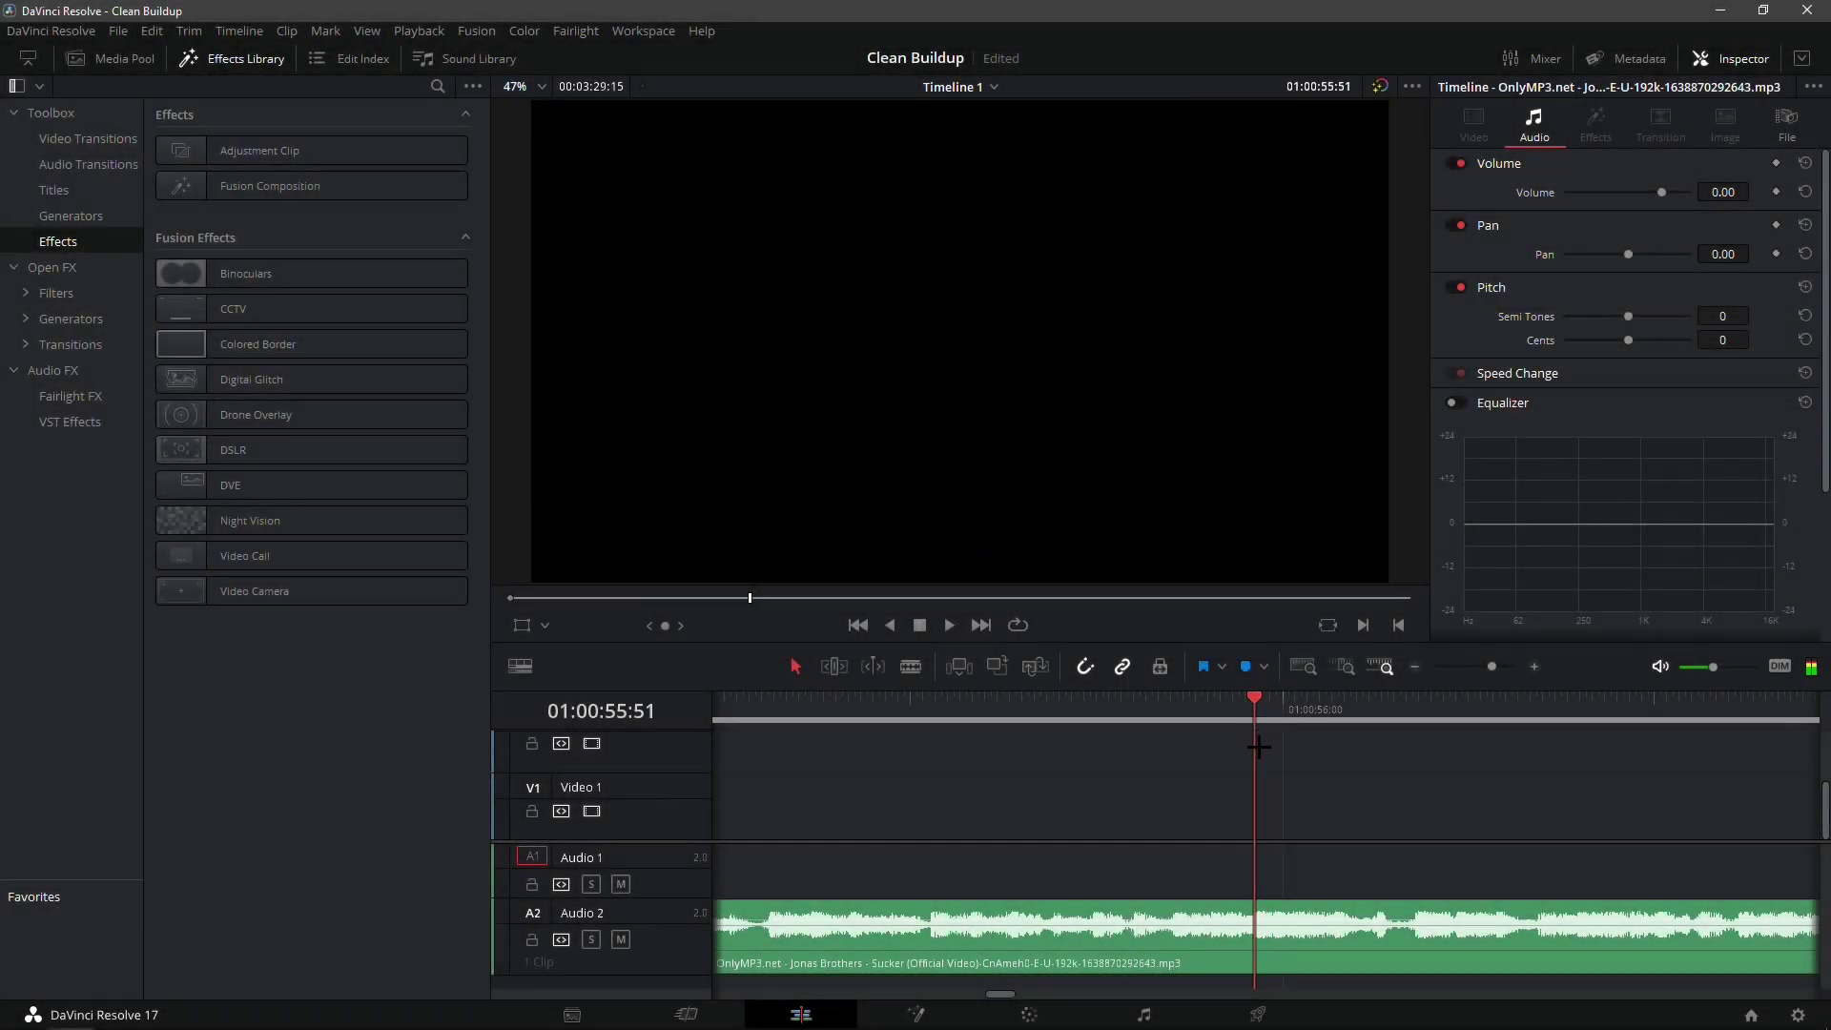
Mark the song's beat at 01:00:55:51 and move the song so its marker lines up with the compound clip's marker.
left_click(1271, 912)
key("m")
left_click(1412, 667)
left_click(1409, 666)
mouse_move(770, 930)
left_mouse_down()
mouse_move(1059, 930)
mouse_move(812, 950)
left_mouse_up()
Extend the song's beginning back to the start of the timeline.
left_click_drag(764, 718, 755, 718)
left_click(1534, 667)
left_click(1533, 667)
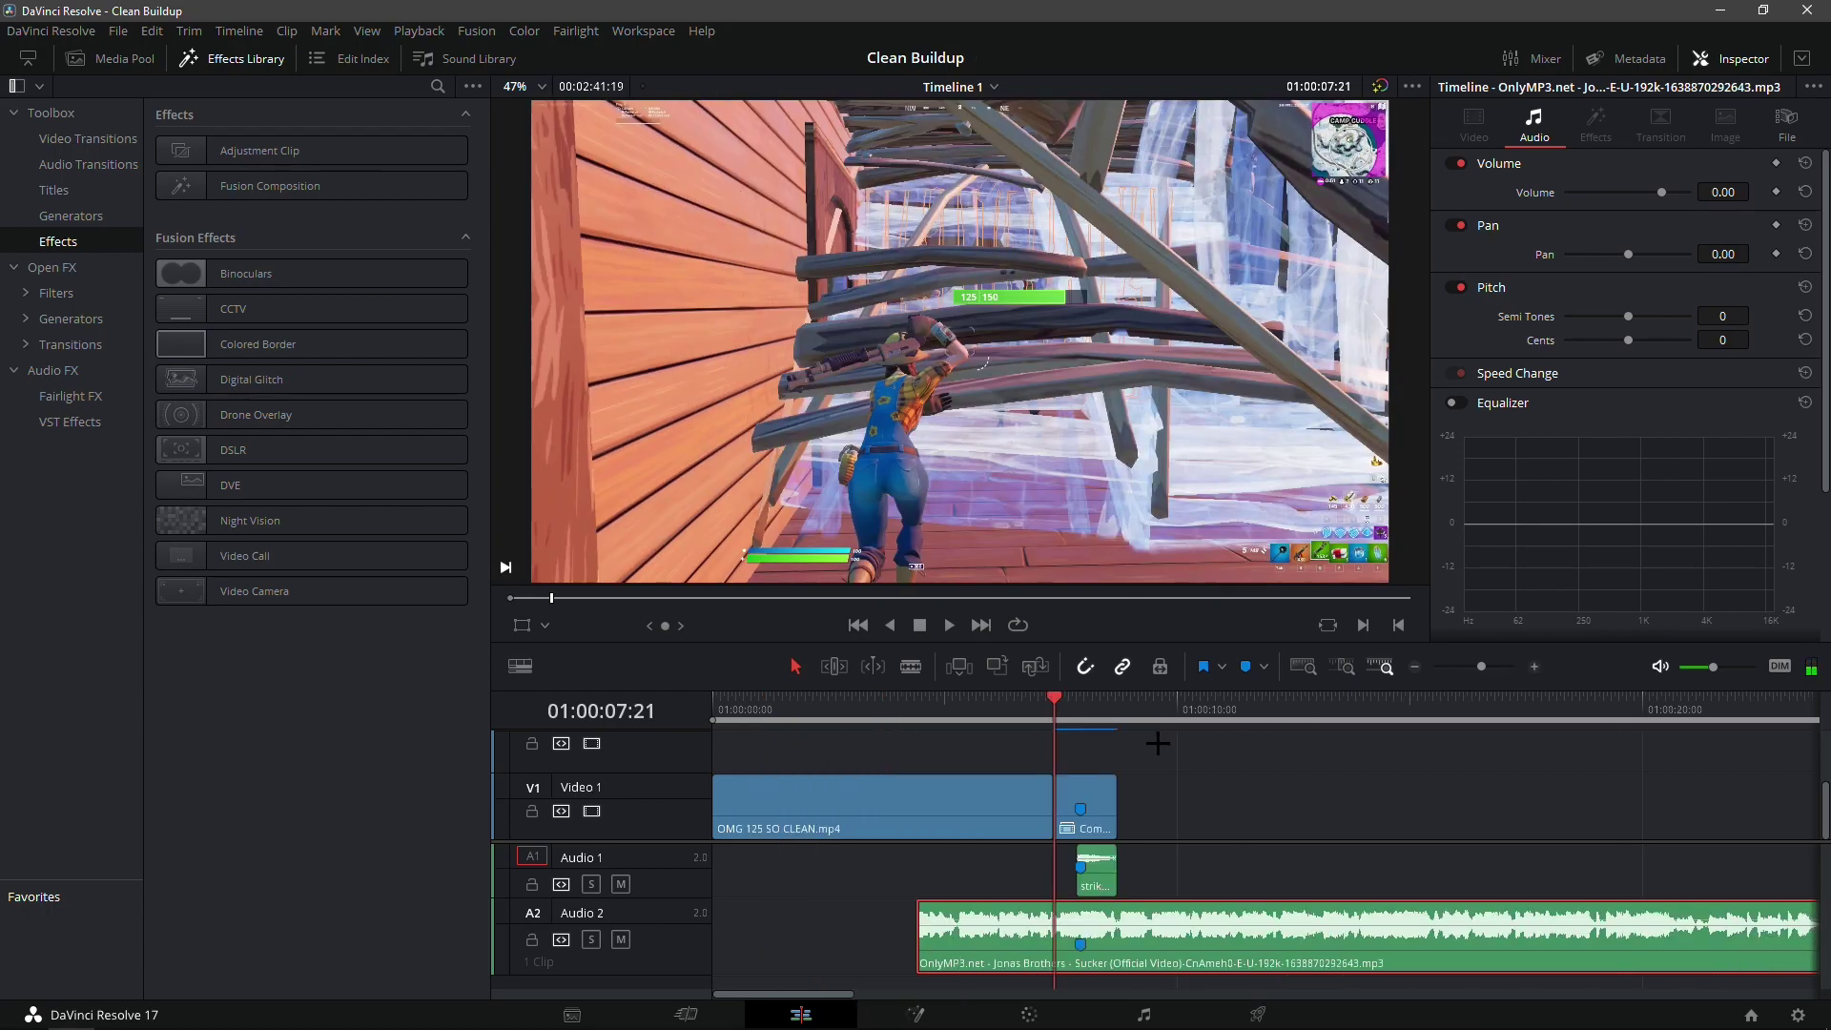
mouse_move(1070, 711)
left_mouse_down()
mouse_move(1098, 710)
mouse_move(1083, 728)
left_mouse_up()
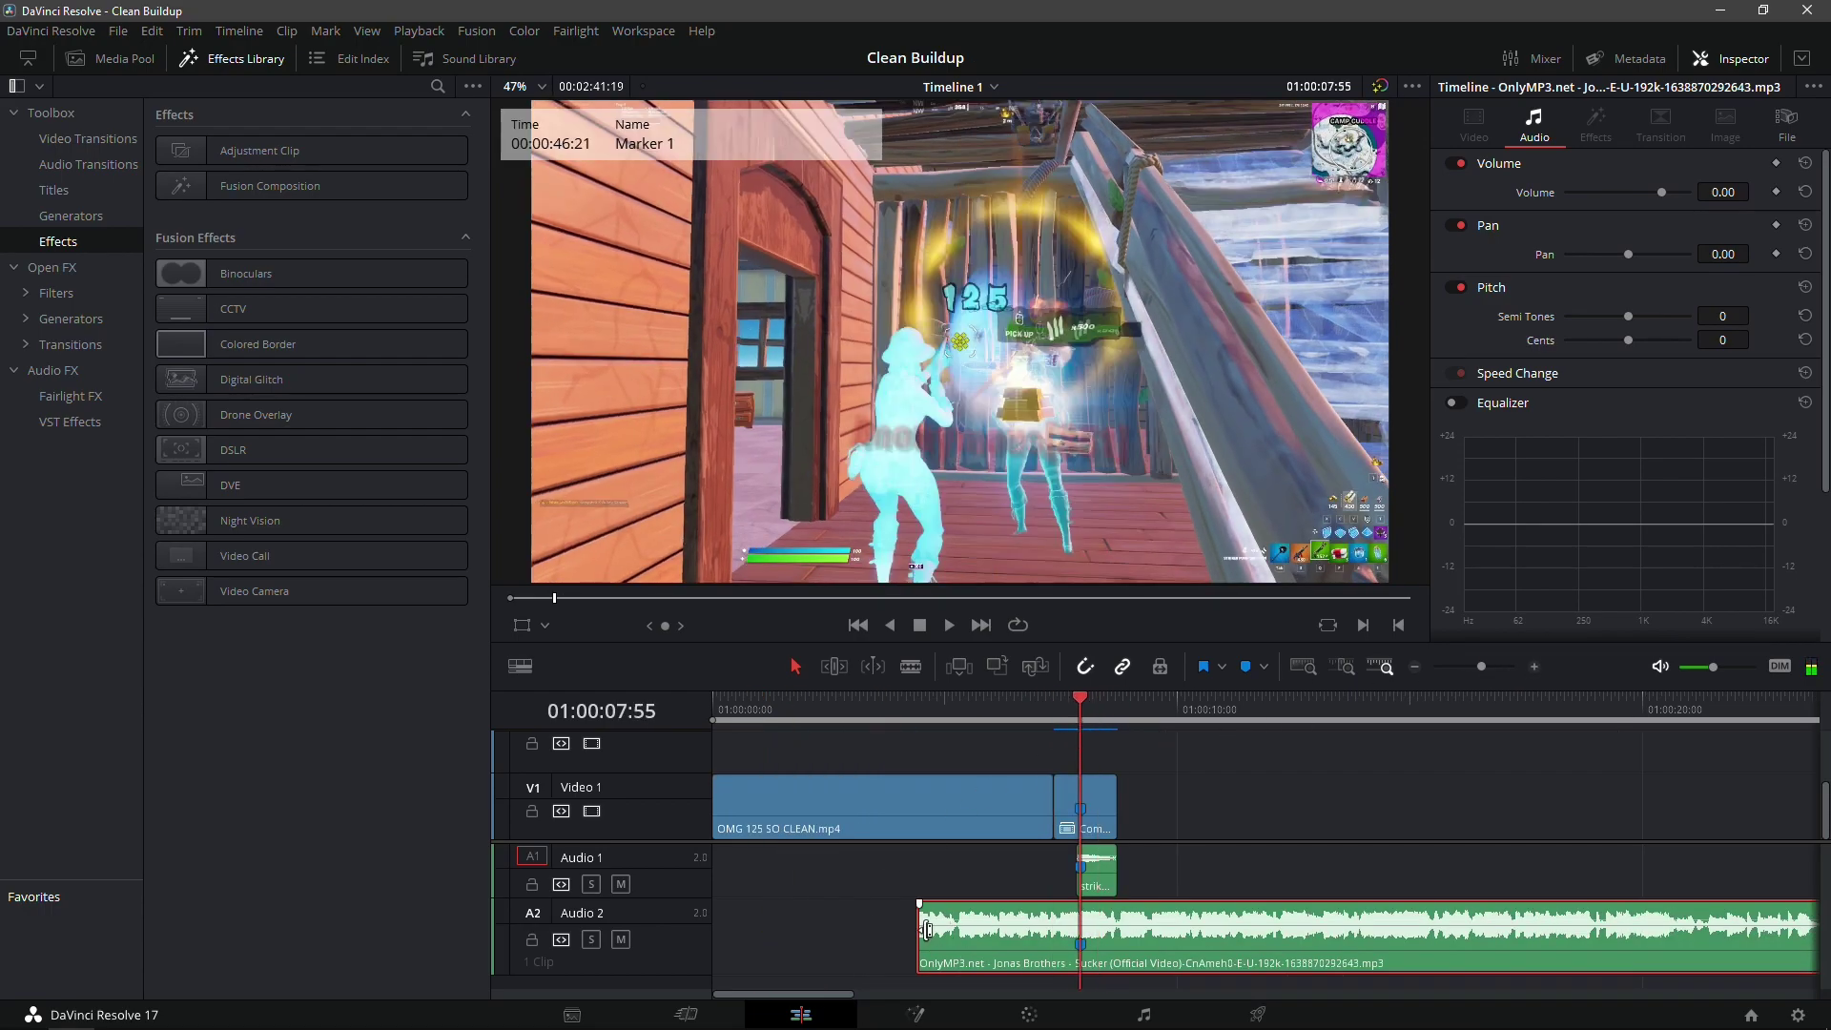
left_click_drag(925, 929, 709, 956)
Play the section around the compound clip's start to check the sync between shot, sound effect and song.
left_click(1053, 713)
key("space")
left_click(1037, 718)
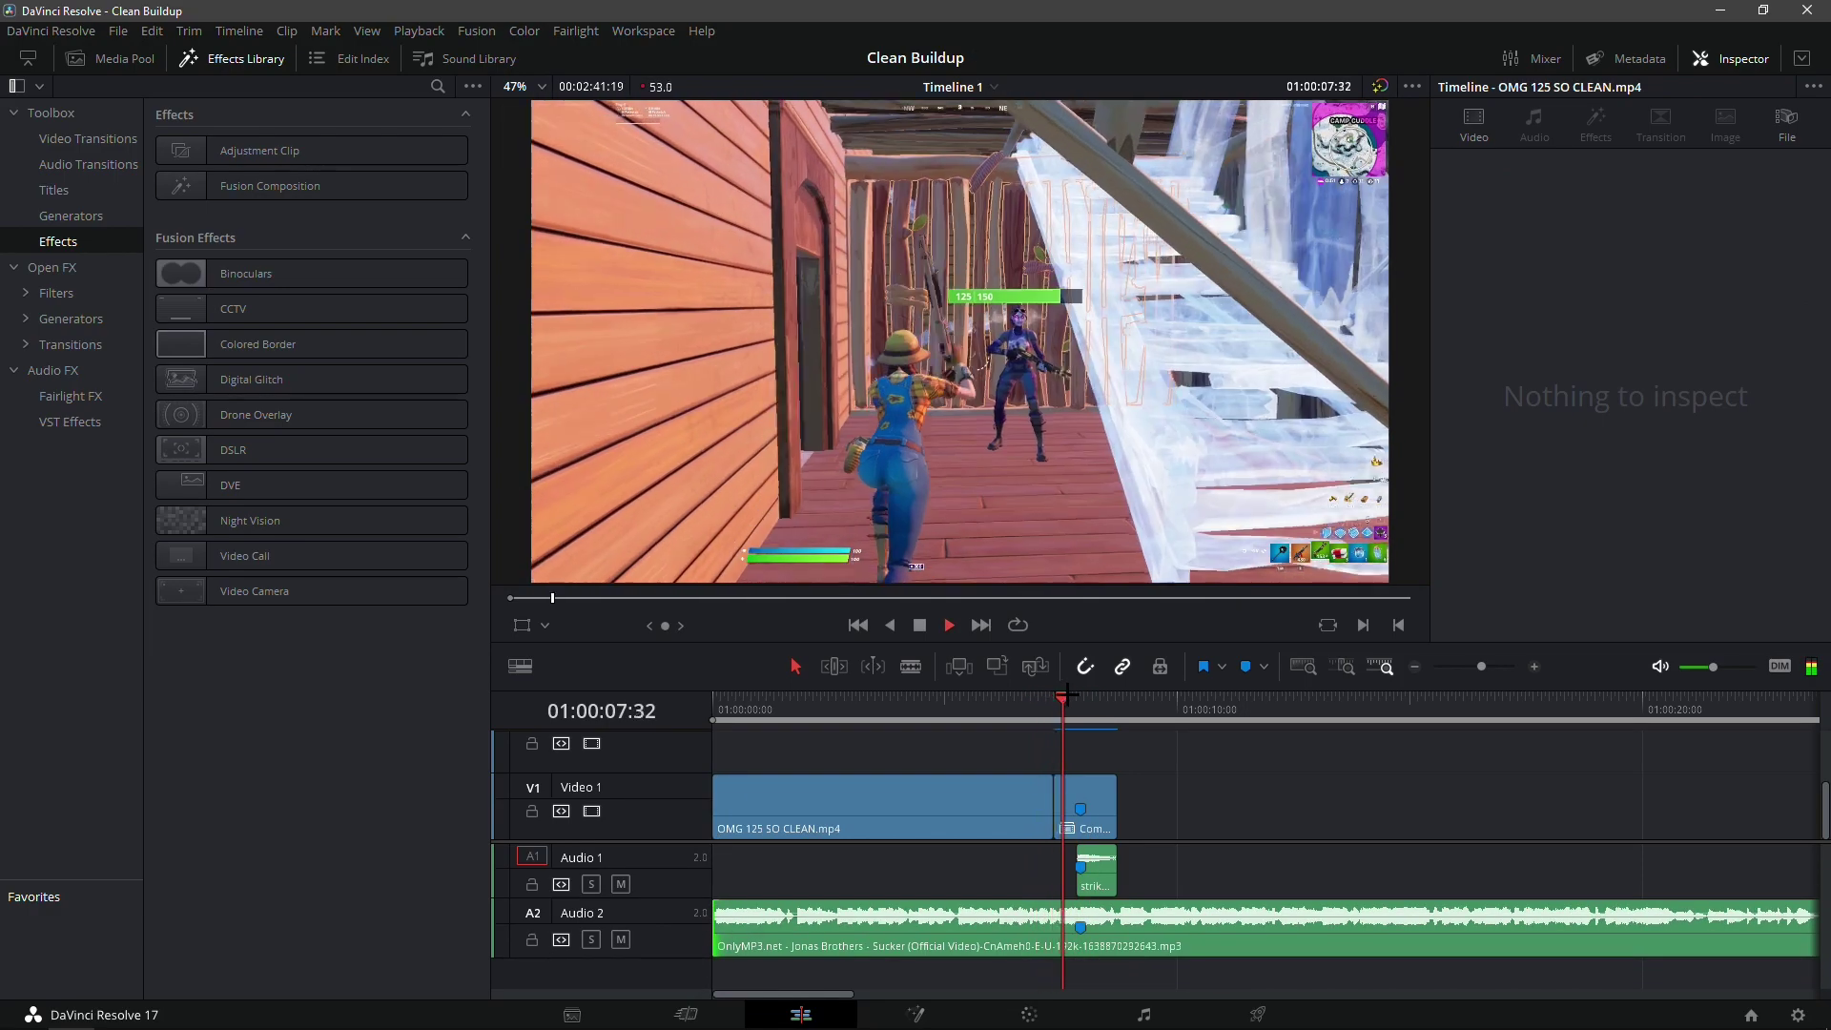
key("space")
left_click_drag(1073, 697, 1045, 731)
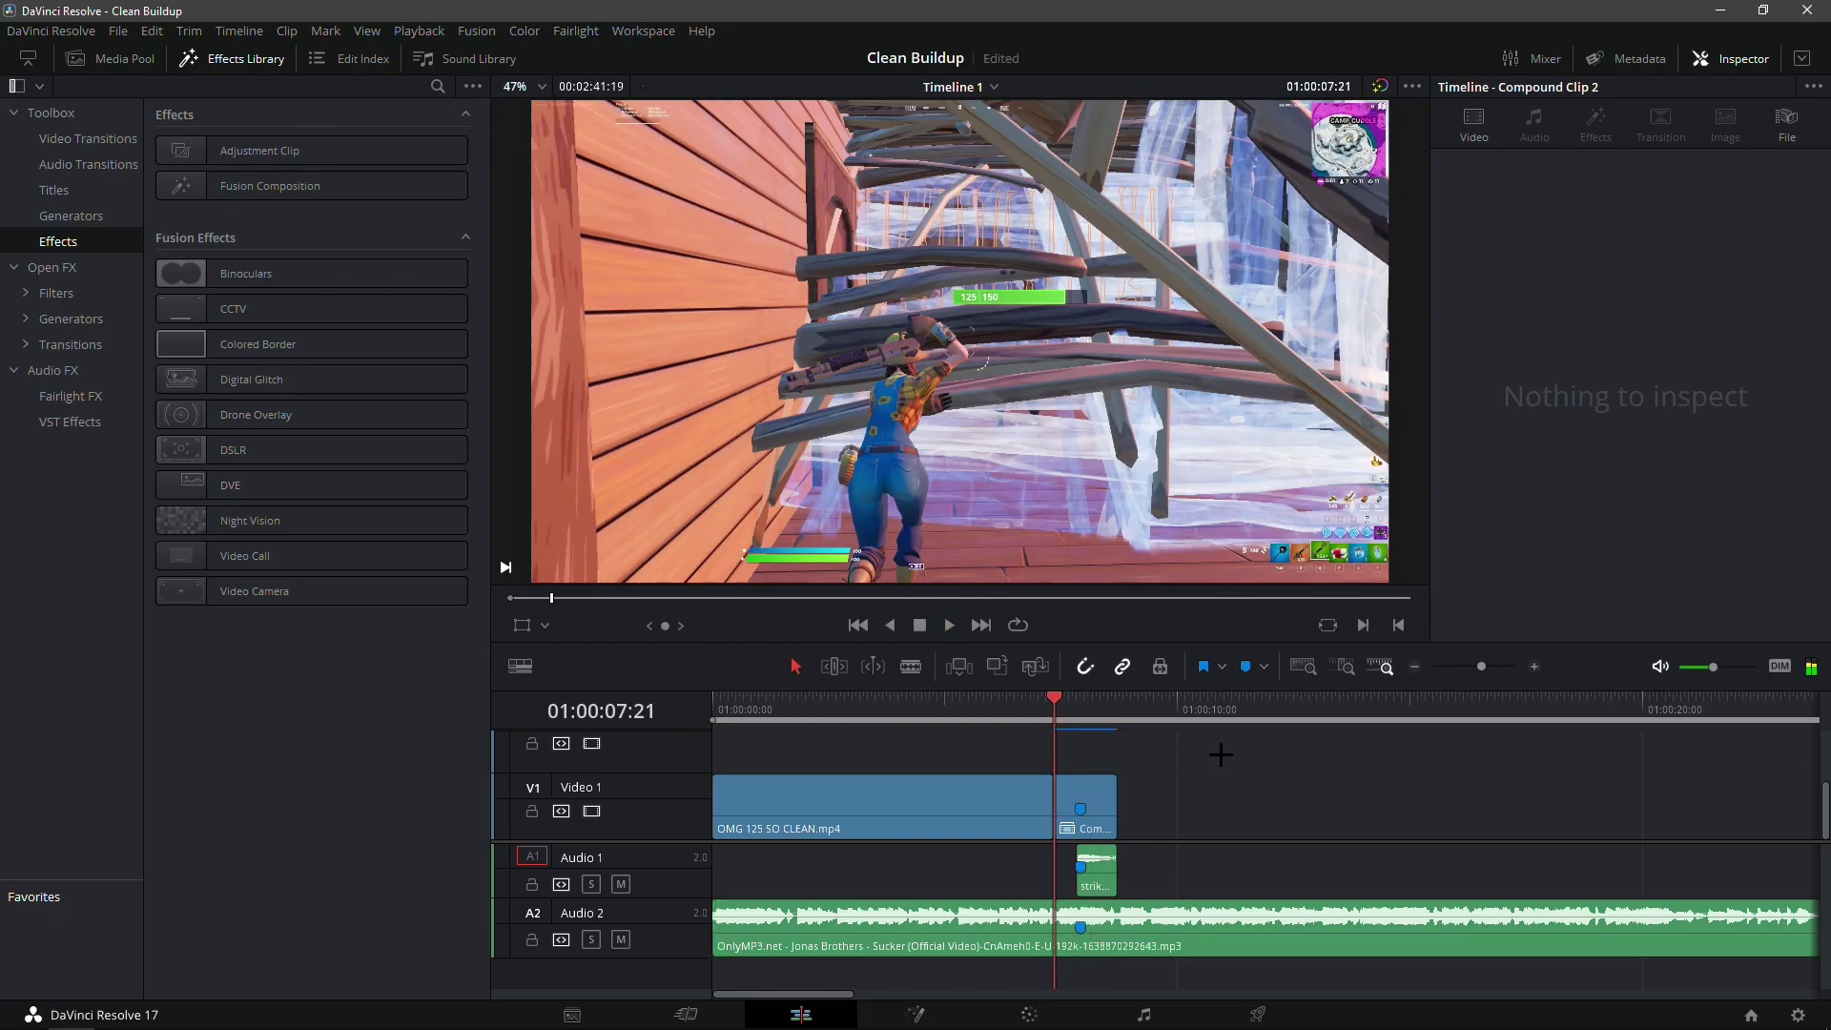
left_click(1536, 666)
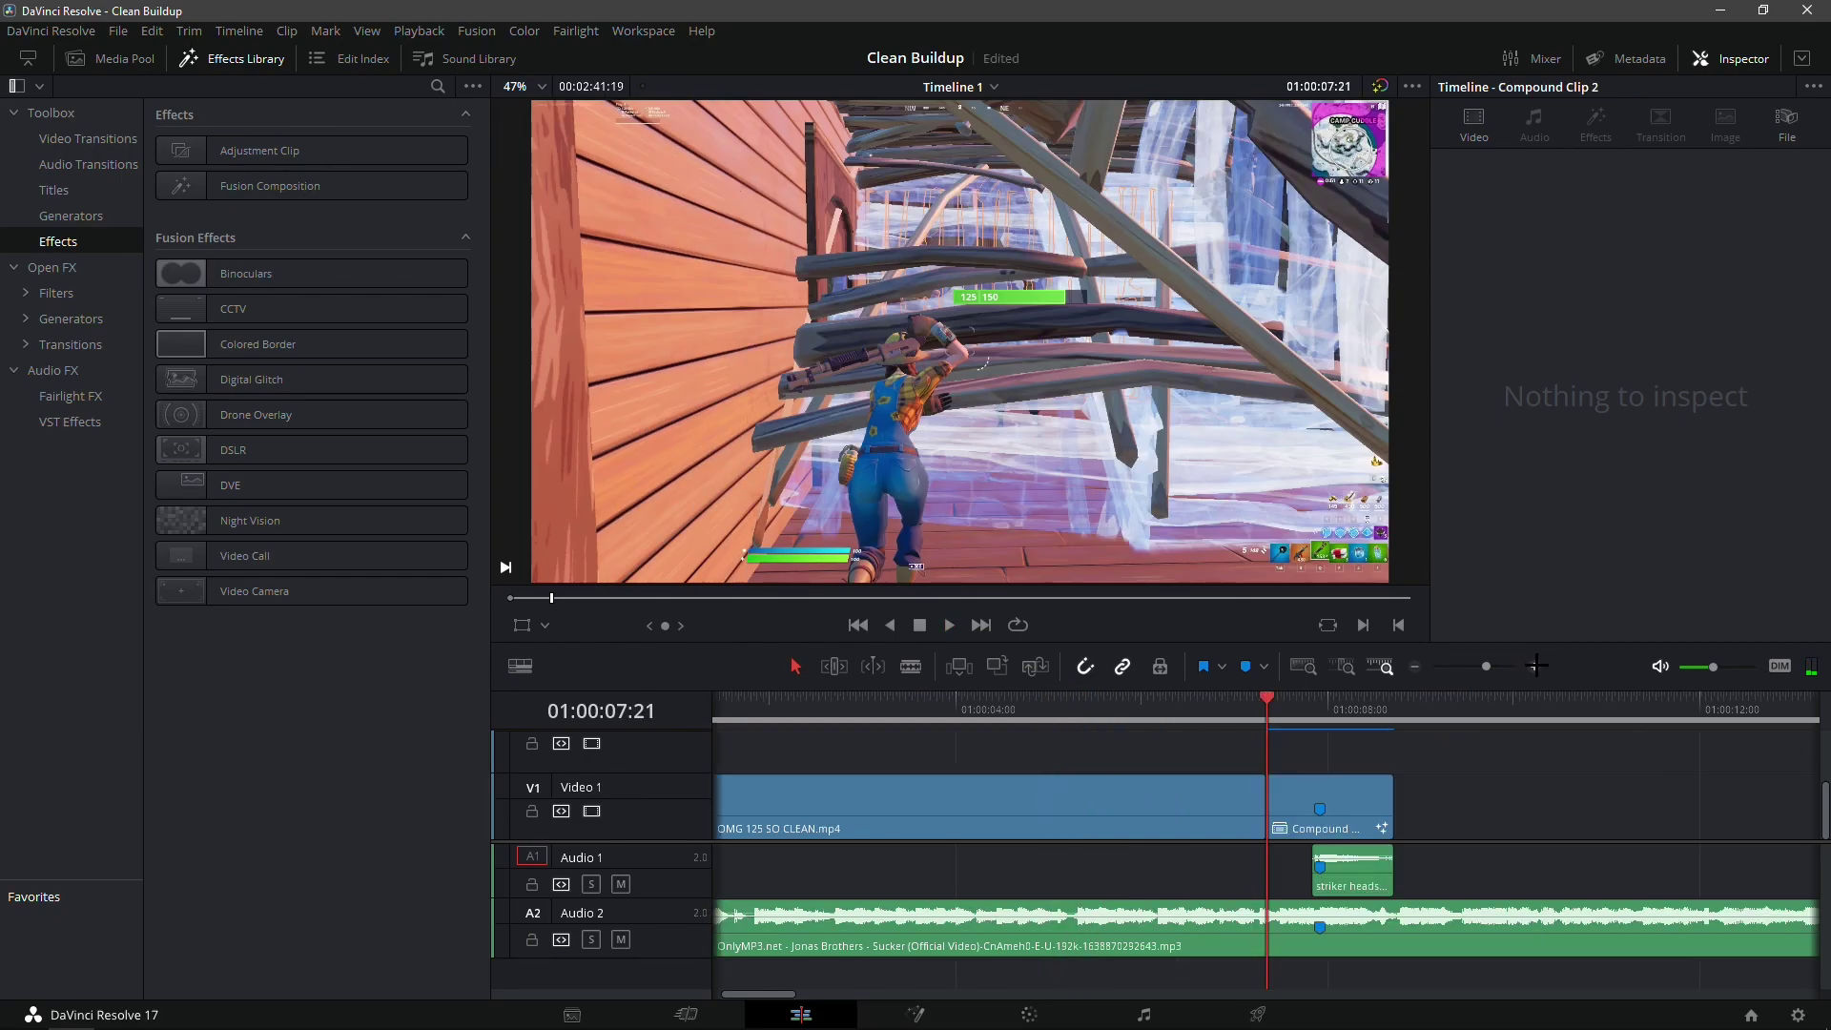
Step back frame by frame from the shot and add a timeline marker at 01:00:07:15, just before the compound clip.
key("space")
mouse_move(1379, 707)
left_mouse_down()
mouse_move(1273, 732)
mouse_move(1321, 726)
left_mouse_up()
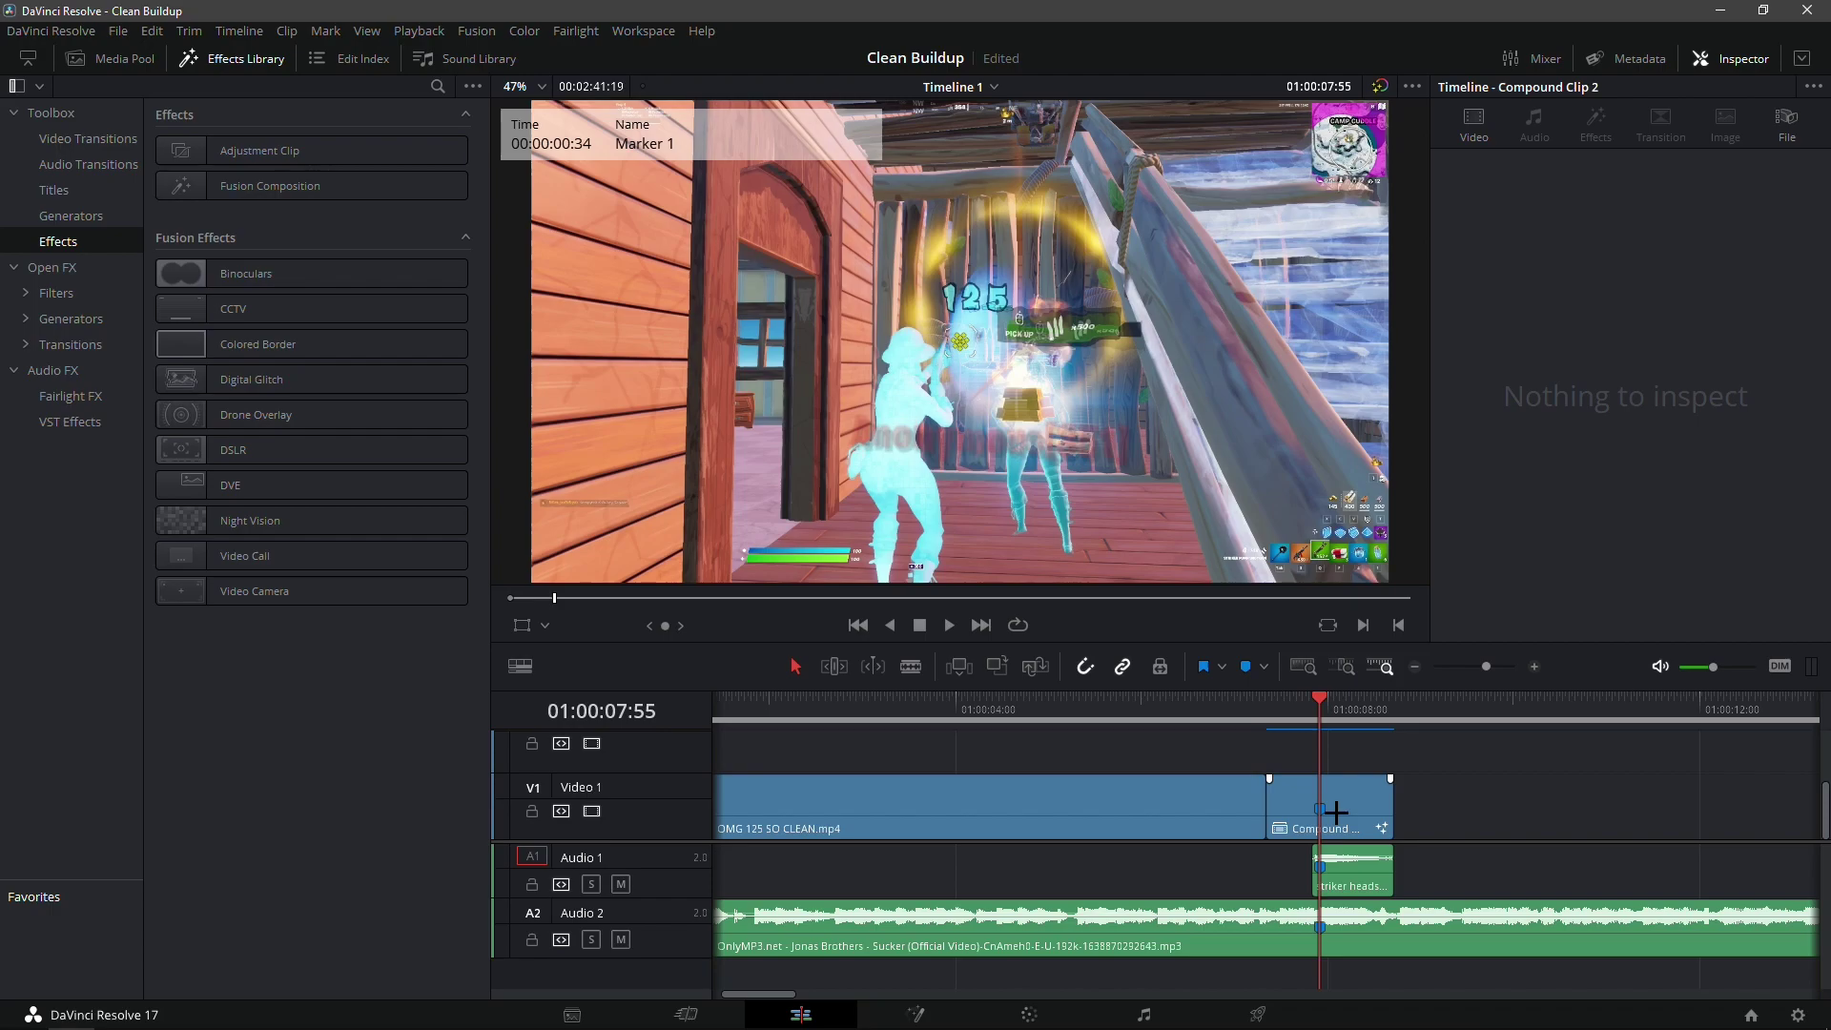
key("Left")
key("Left")
key("Left")
key("Left")
key("Left")
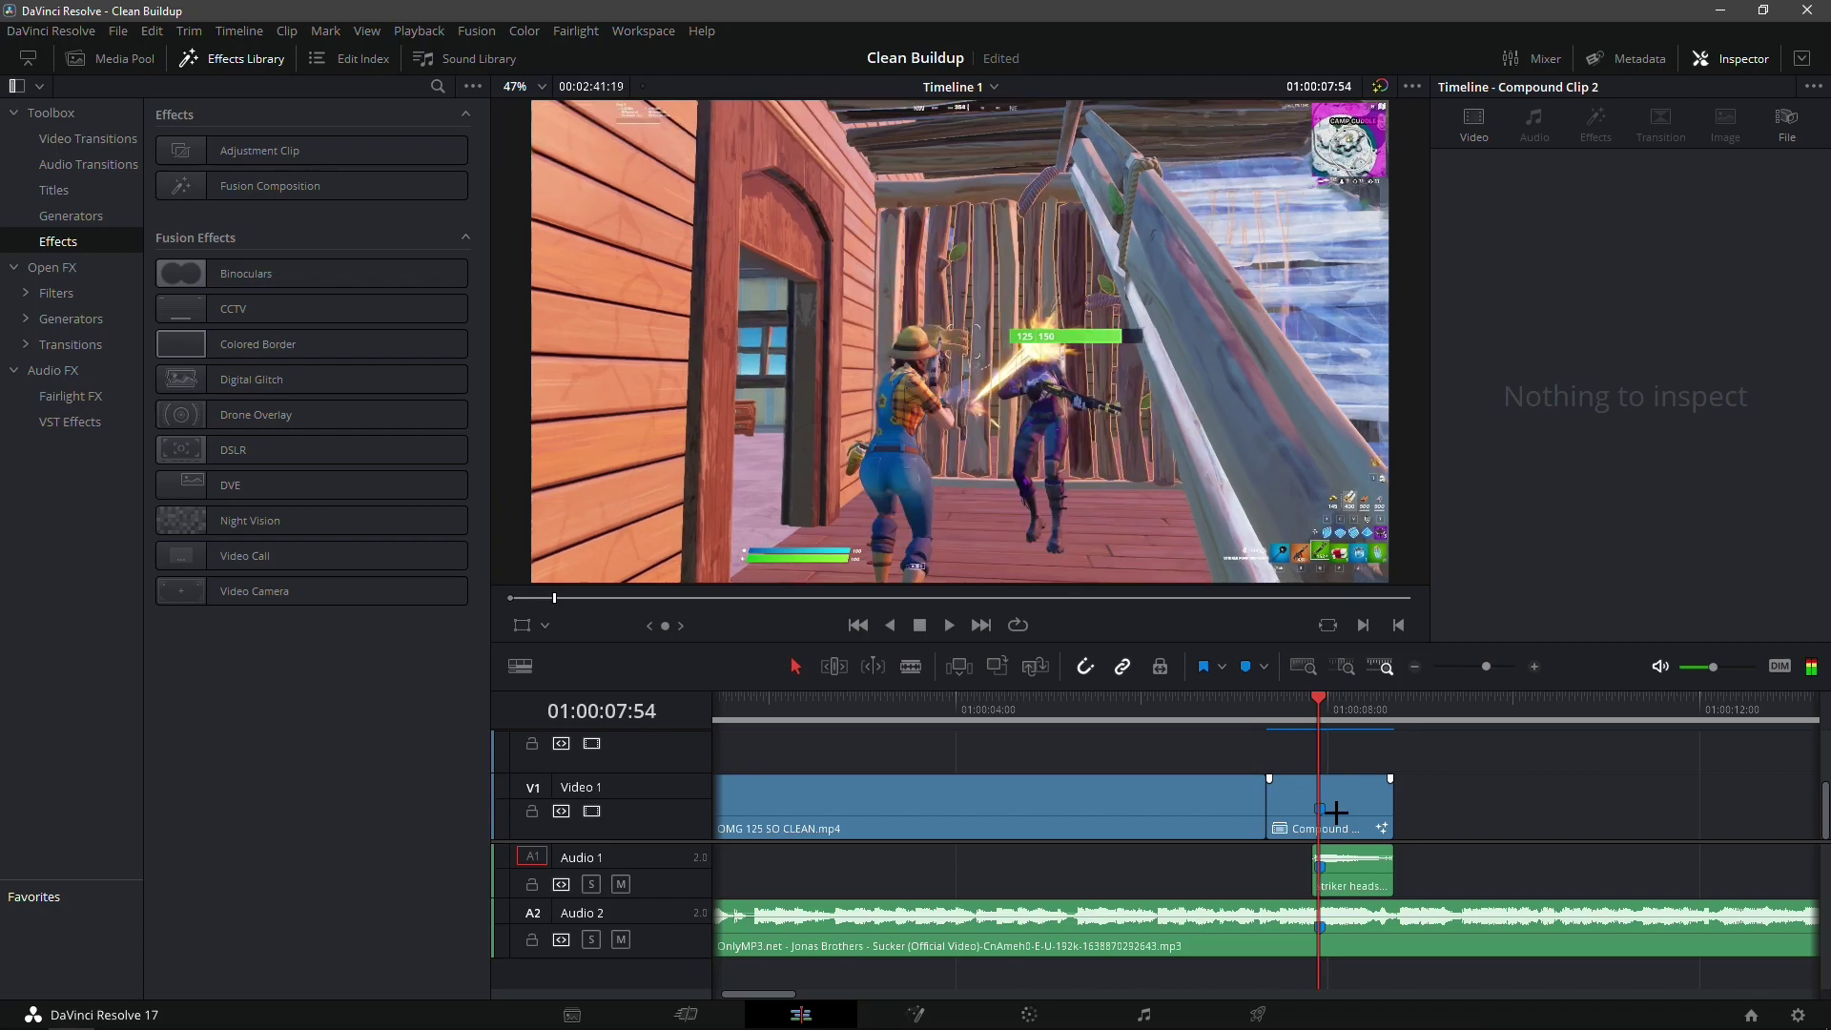
key("Left")
key("Left")
key("Left")
key("Left")
key("Left")
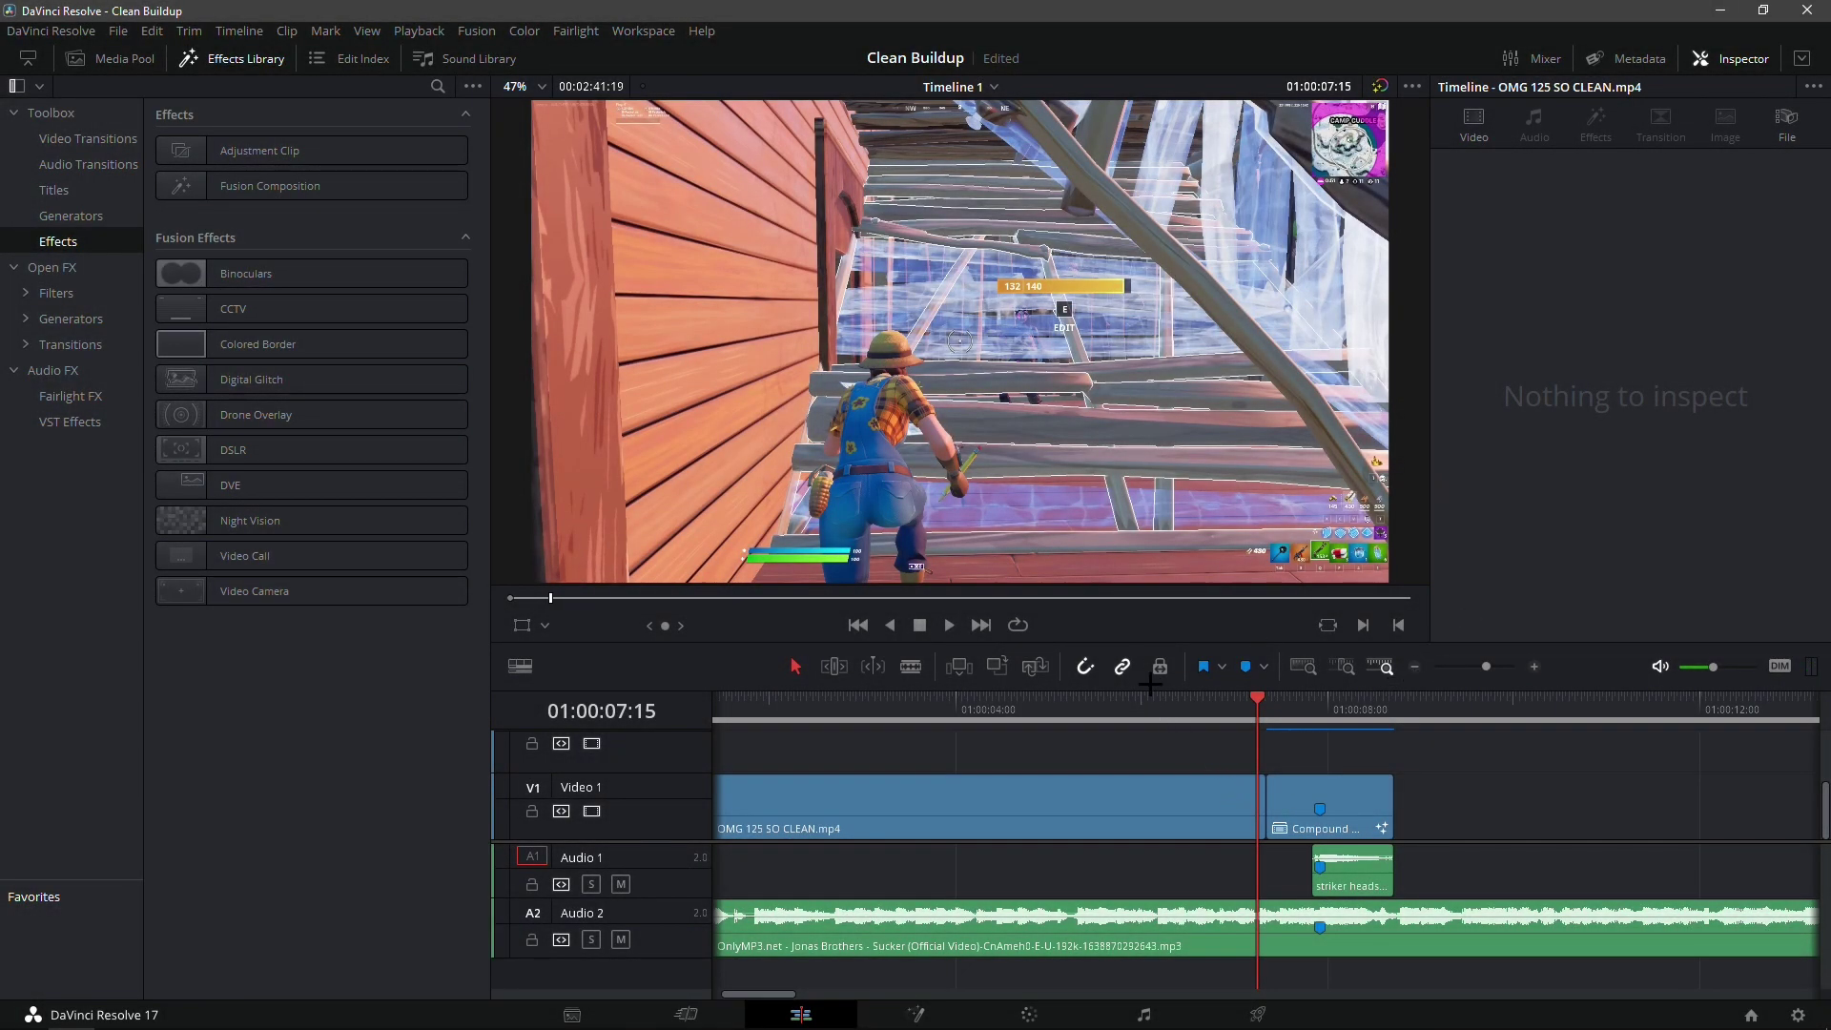
key("m")
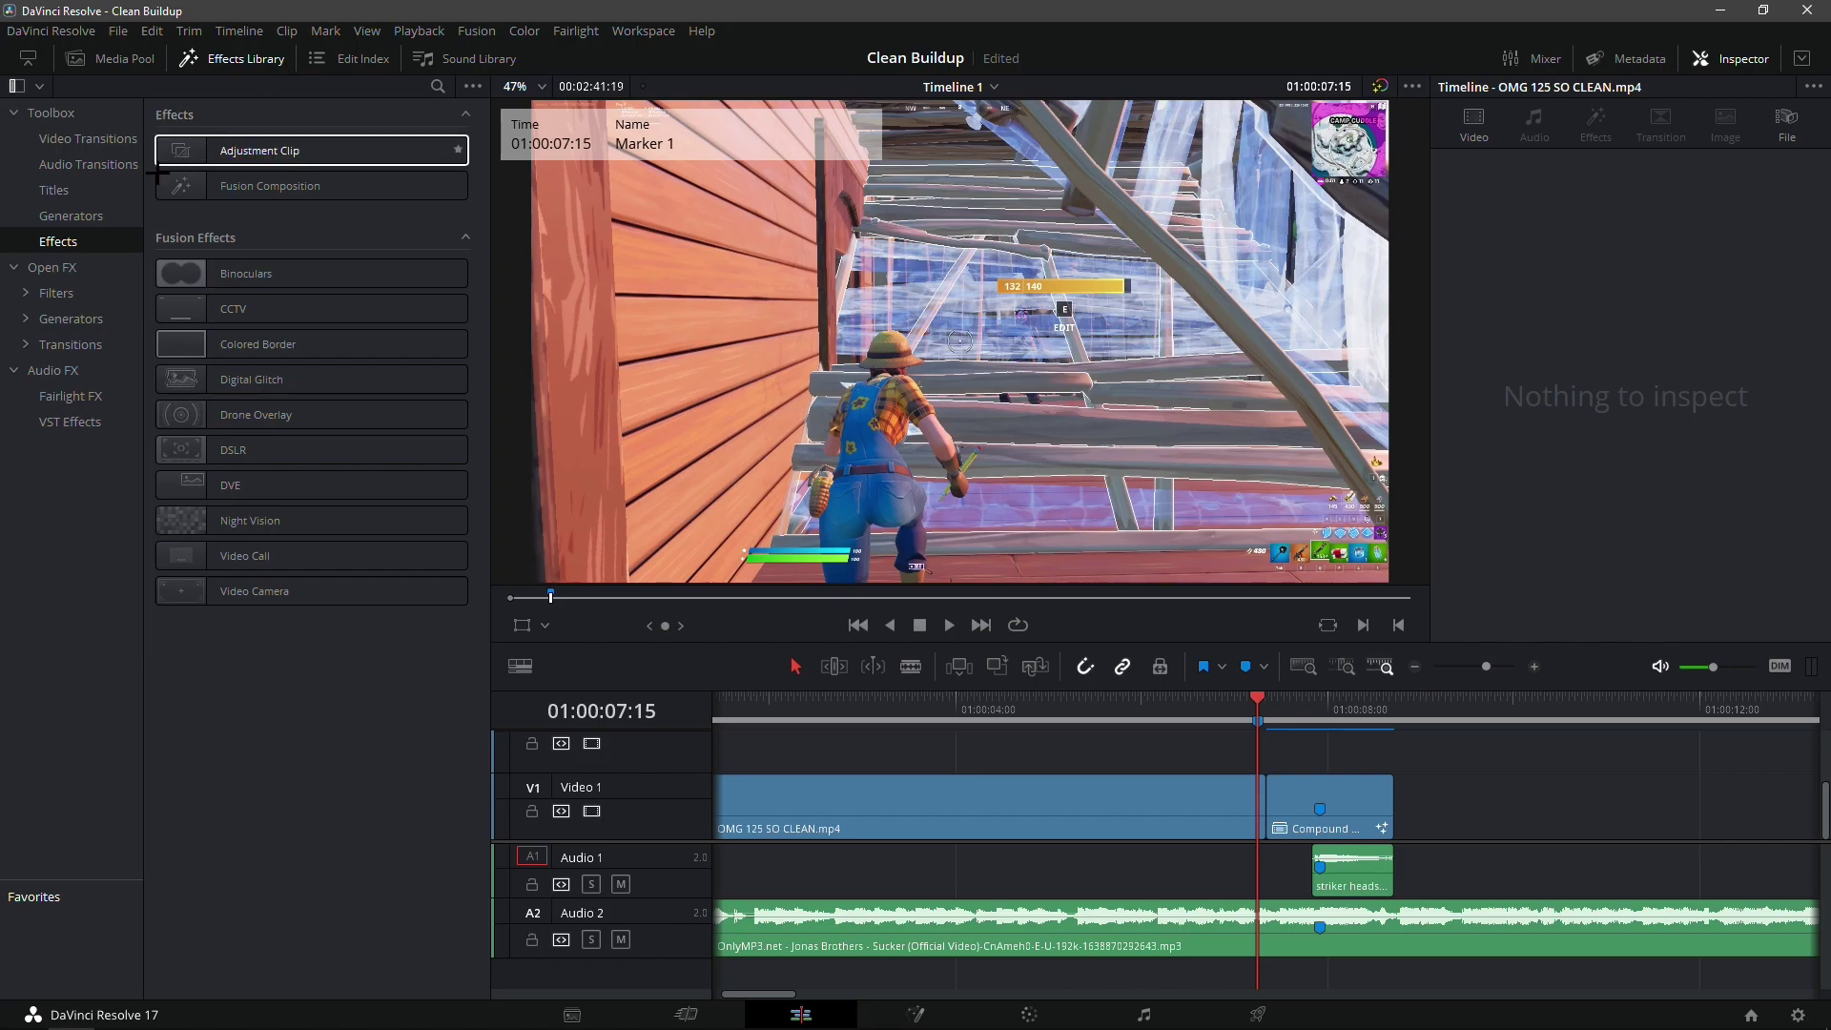
Add an Adjustment Clip on Video 2 and trim it to run from the timeline marker to the shot marker.
left_click_drag(248, 151, 1324, 722)
key("ctrl+b")
left_click(1388, 741)
key("BackSpace")
left_click(1267, 715)
left_click_drag(1264, 715, 1263, 752)
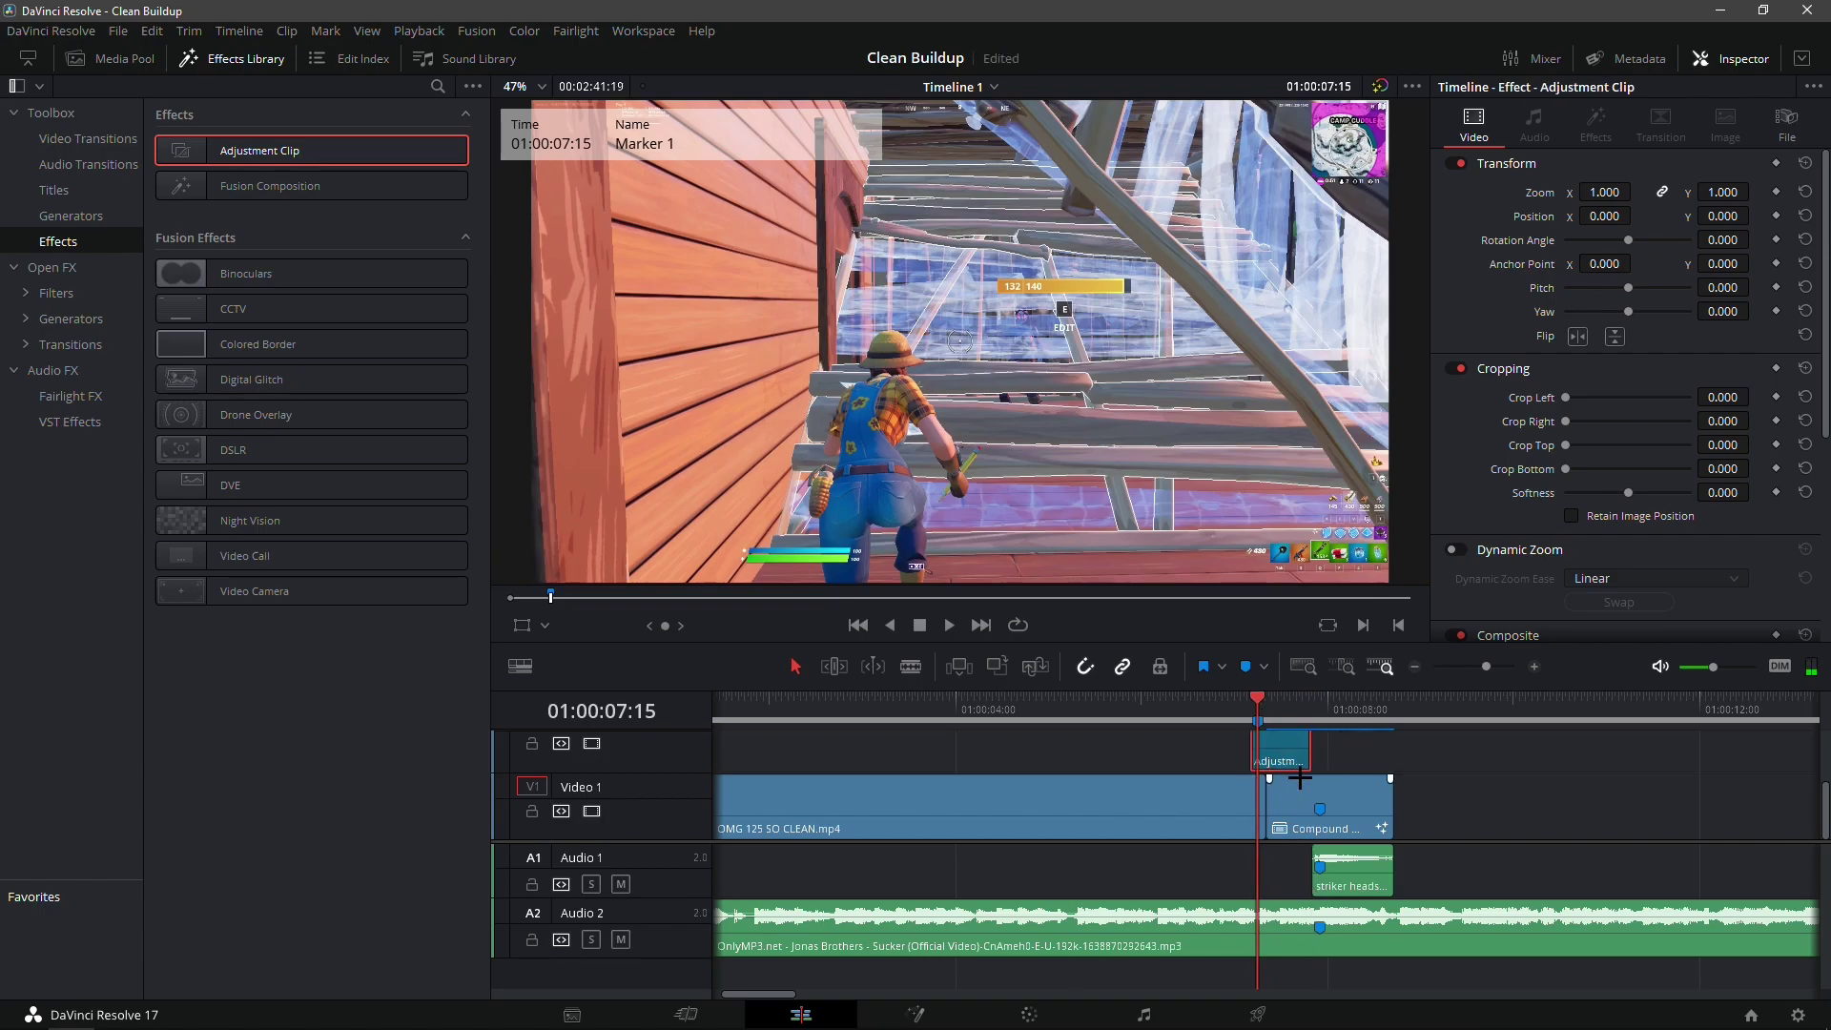
left_click_drag(1292, 754, 1300, 754)
Open the adjustment clip in Fusion and import Clean Buildup.setting from the SBR7 pt 2 > Clean Buildup folder into the node graph.
left_click(940, 1006)
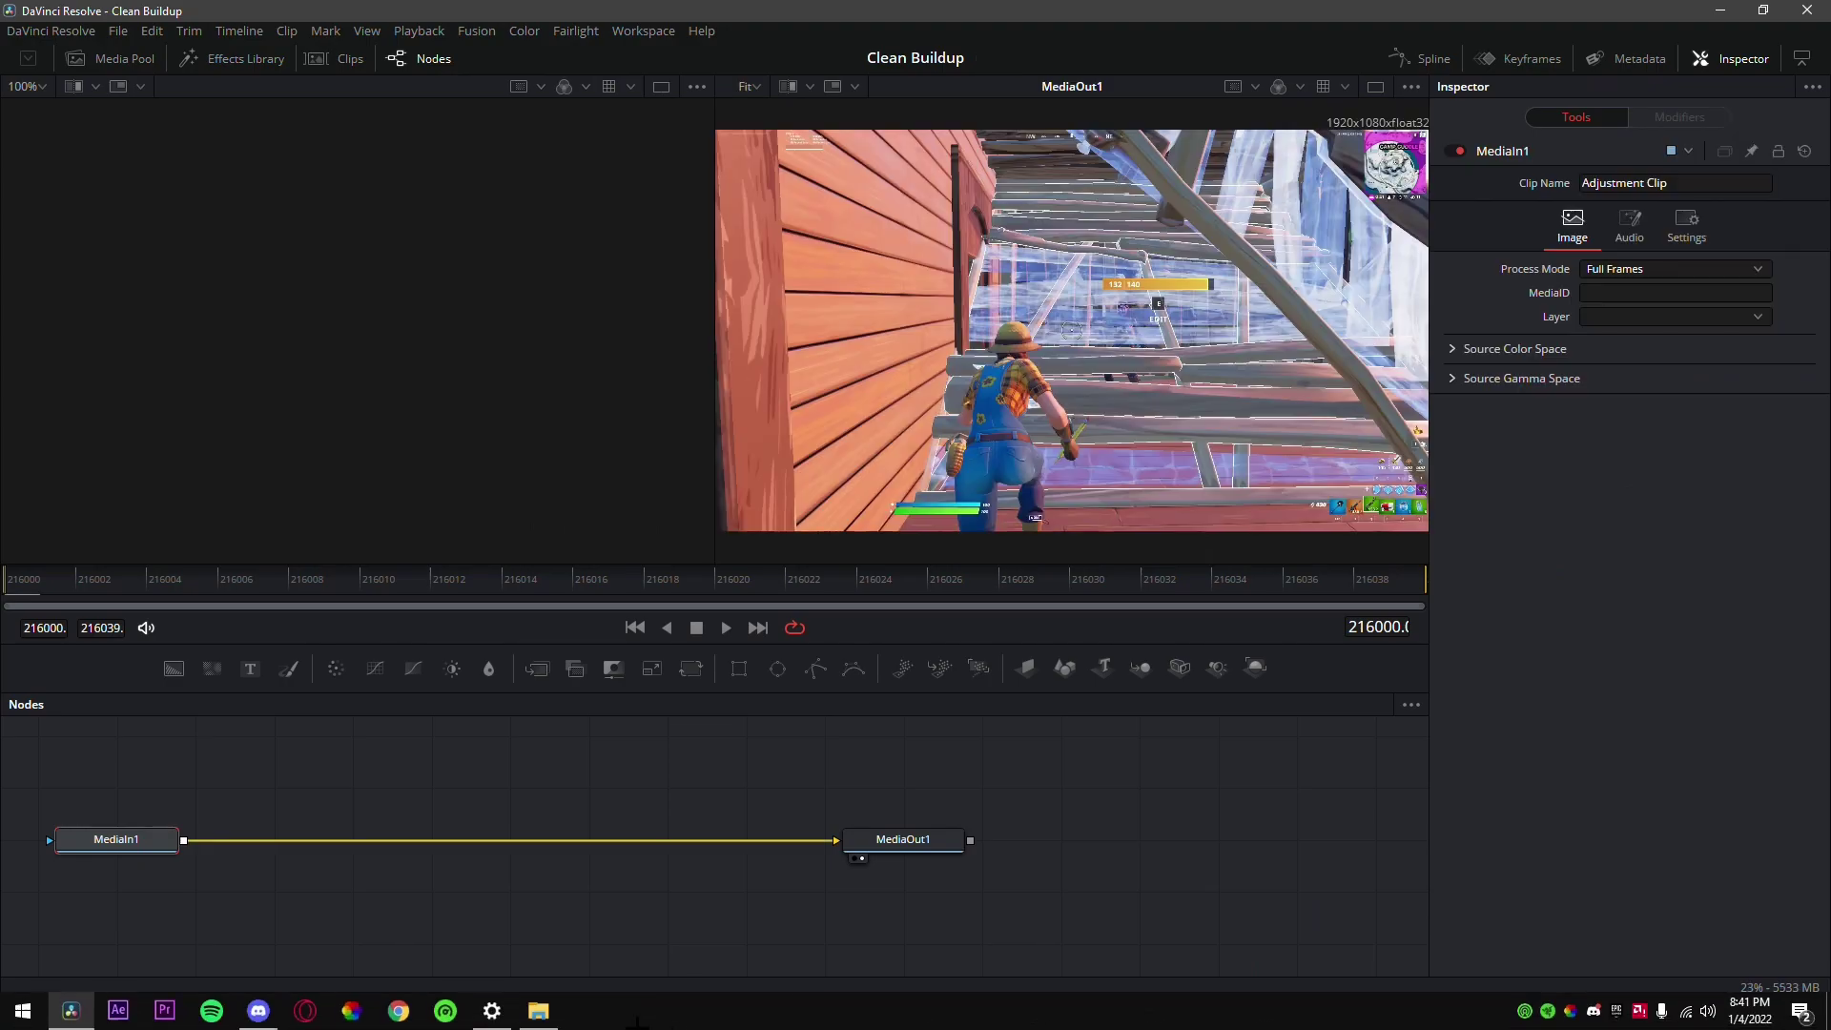
left_click(539, 1021)
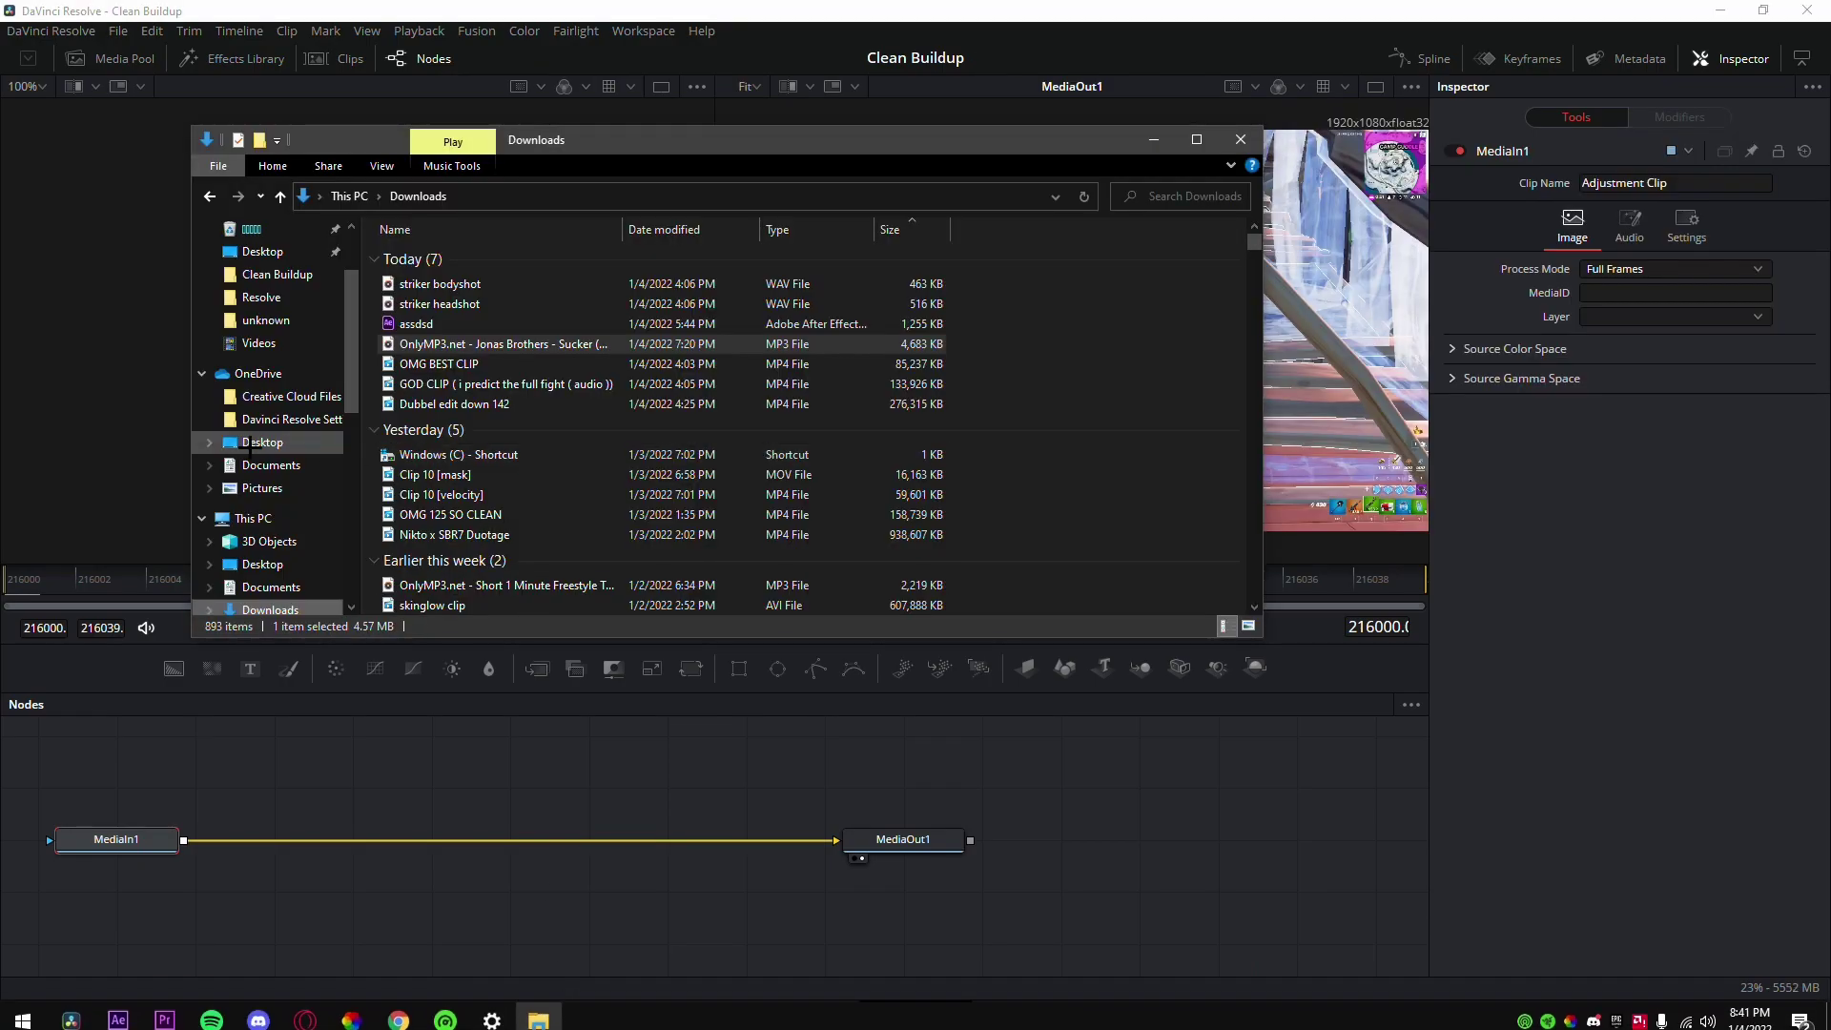
scroll(256, 553, "down", 7)
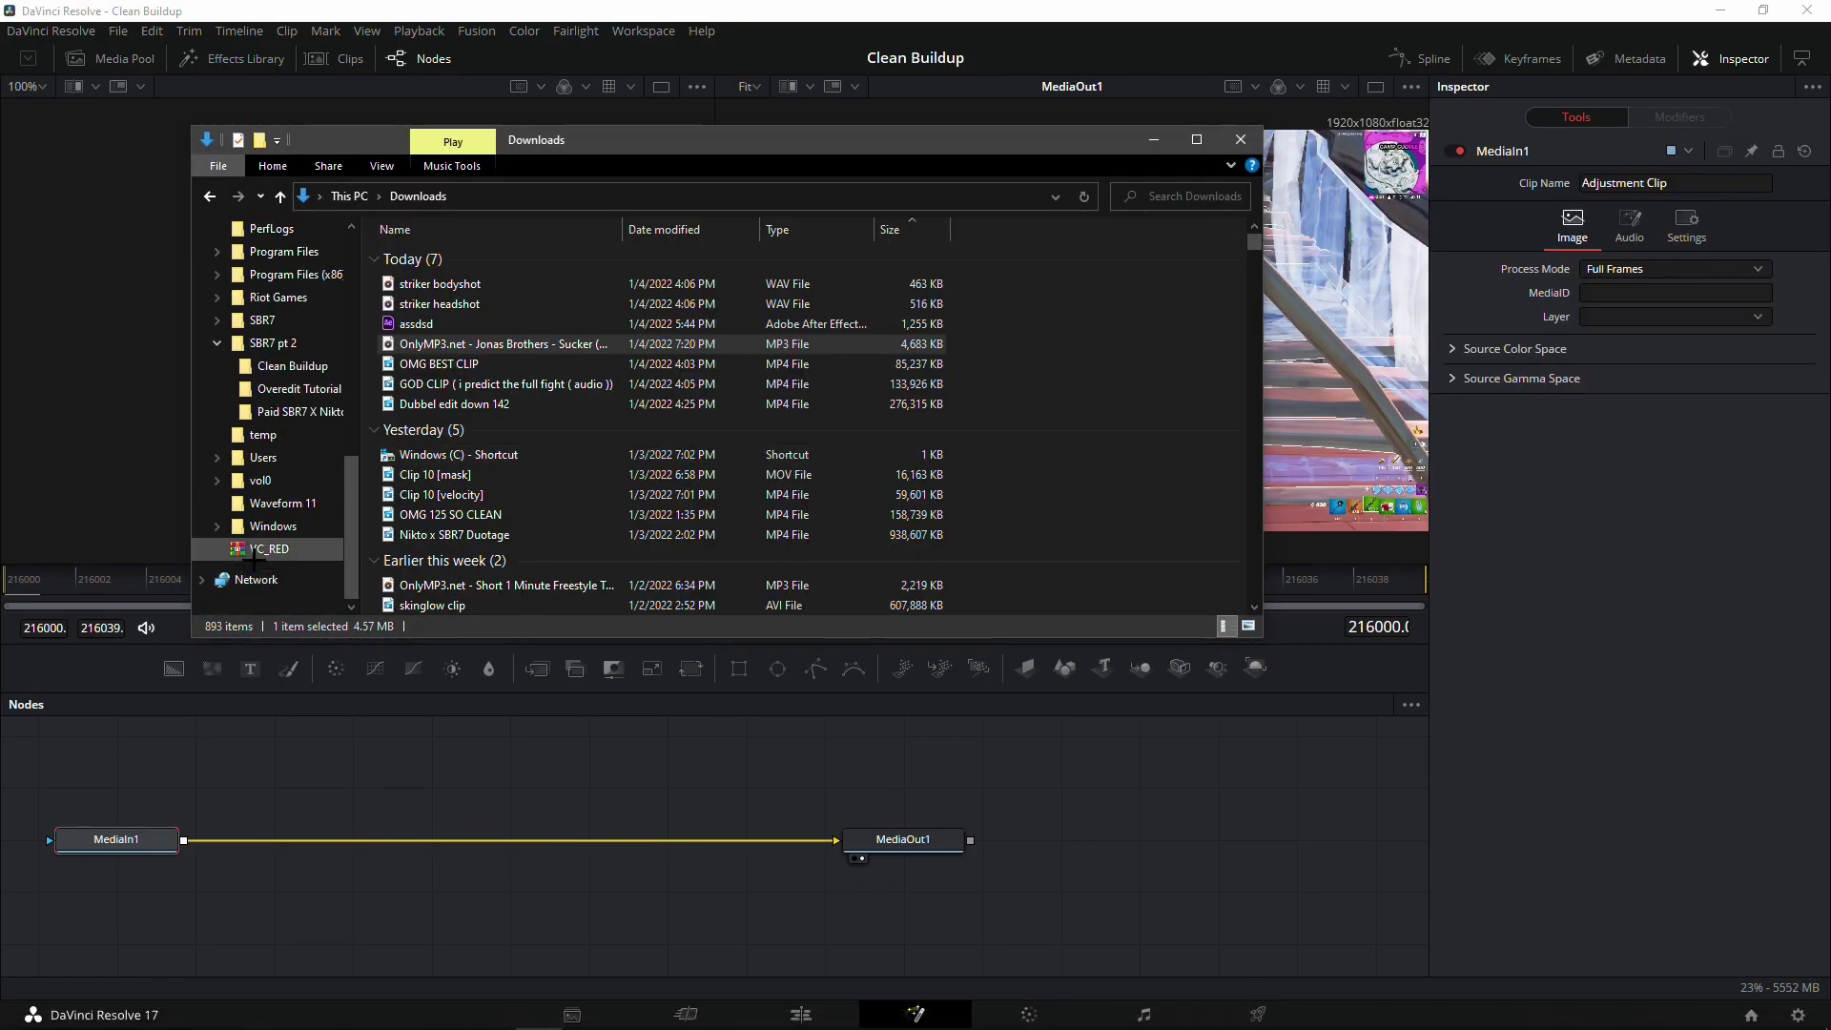
left_click(292, 366)
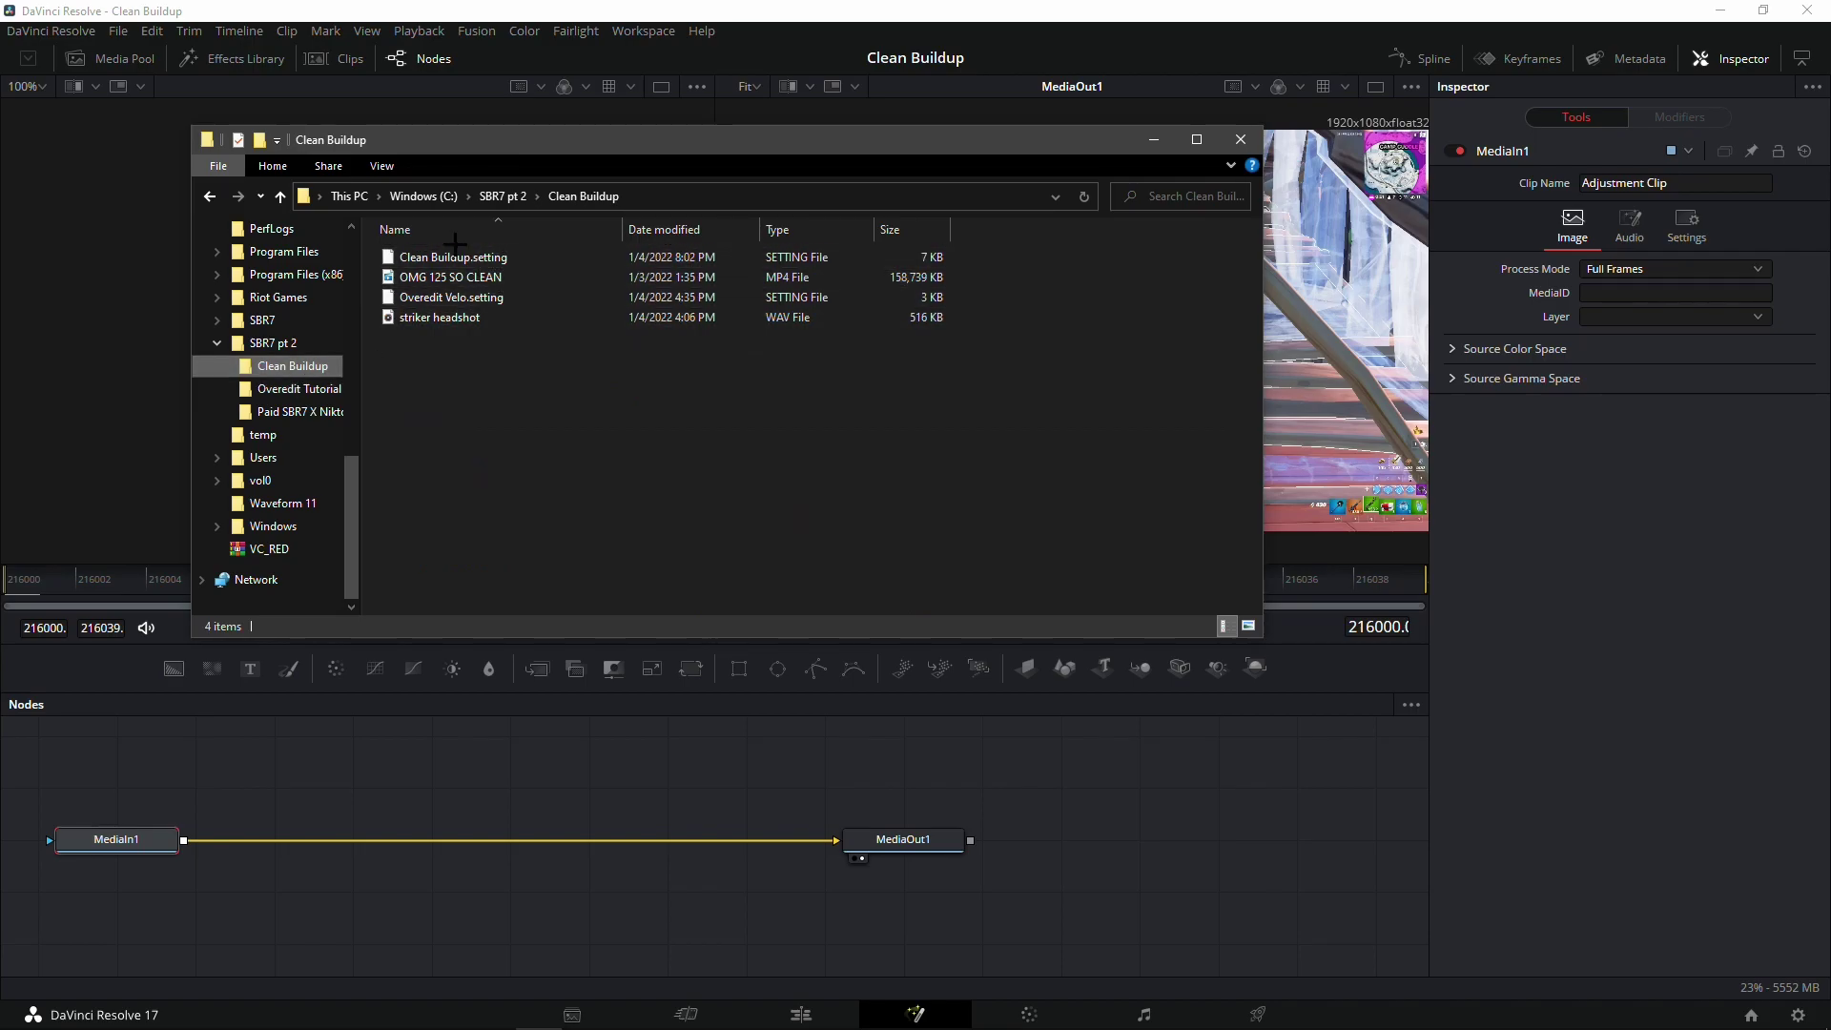
left_click_drag(455, 254, 500, 869)
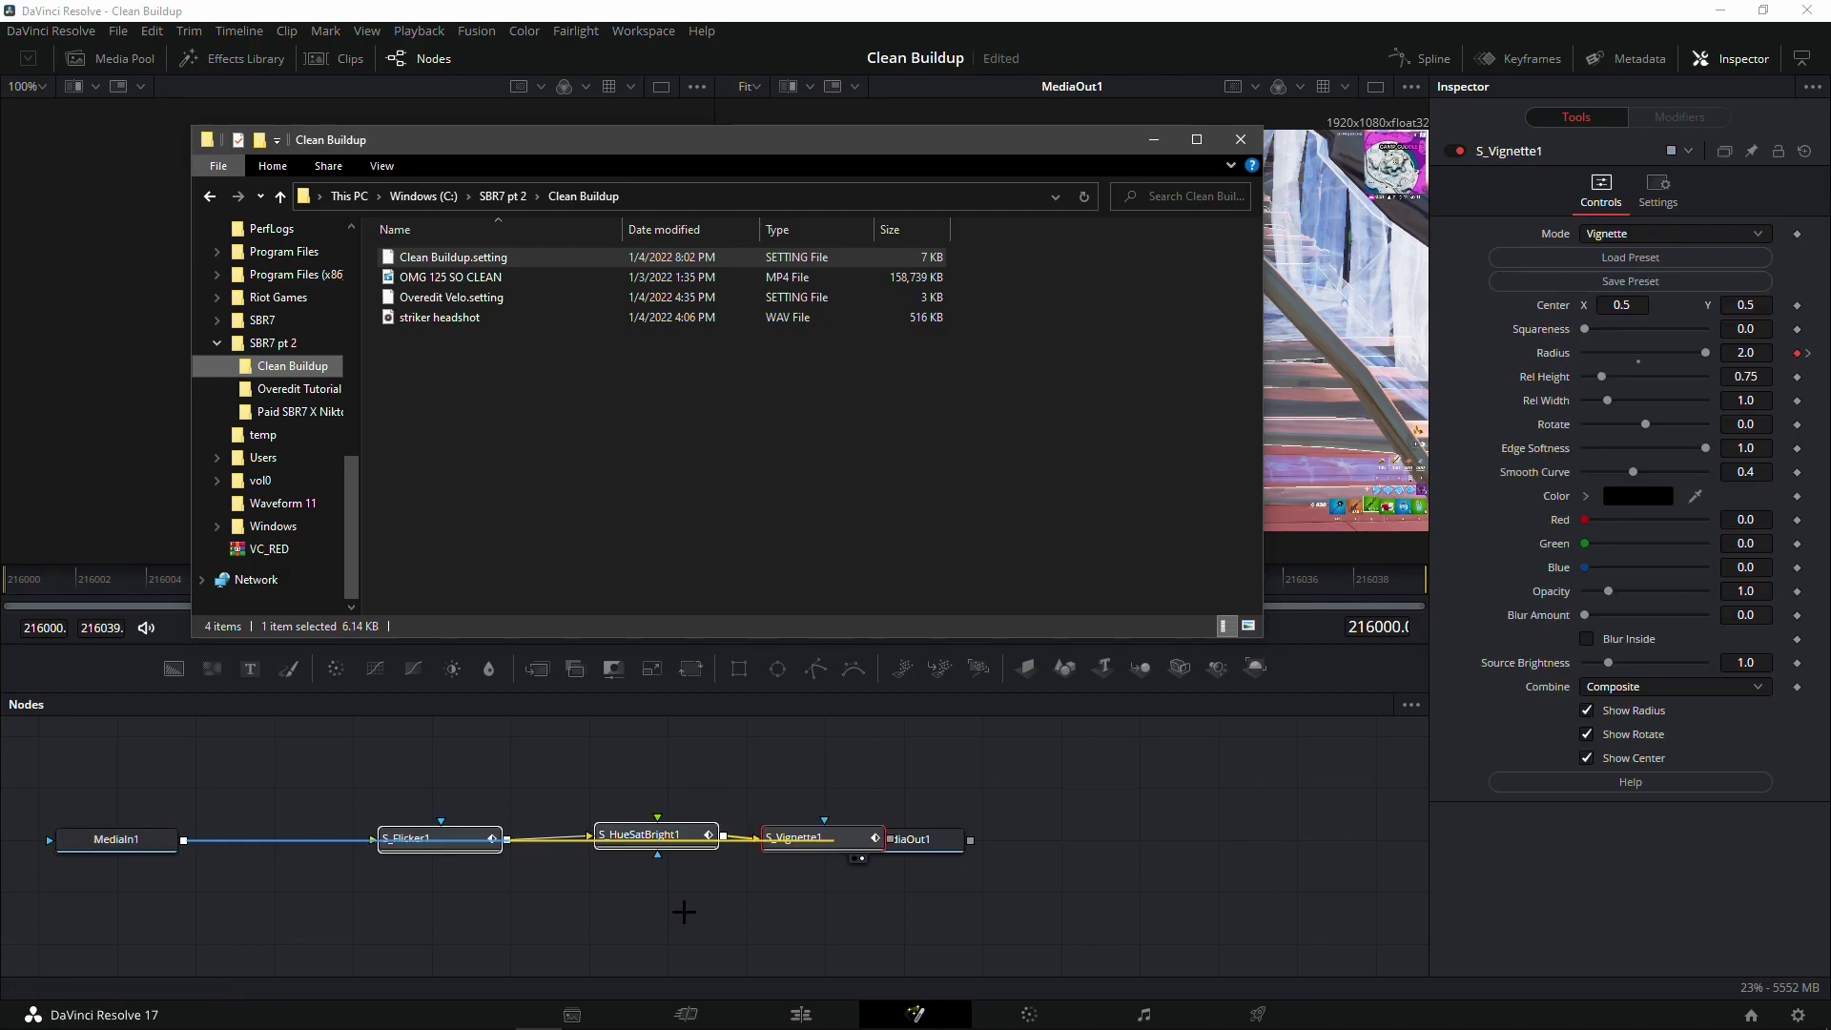
Wire S_Flicker1, S_HueSatBright1 and S_Vignette1 between MediaIn1 and MediaOut1, and scrub through the frames to preview the buildup.
left_click_drag(667, 839, 539, 882)
left_click_drag(808, 856, 246, 882)
left_click_drag(764, 882, 837, 840)
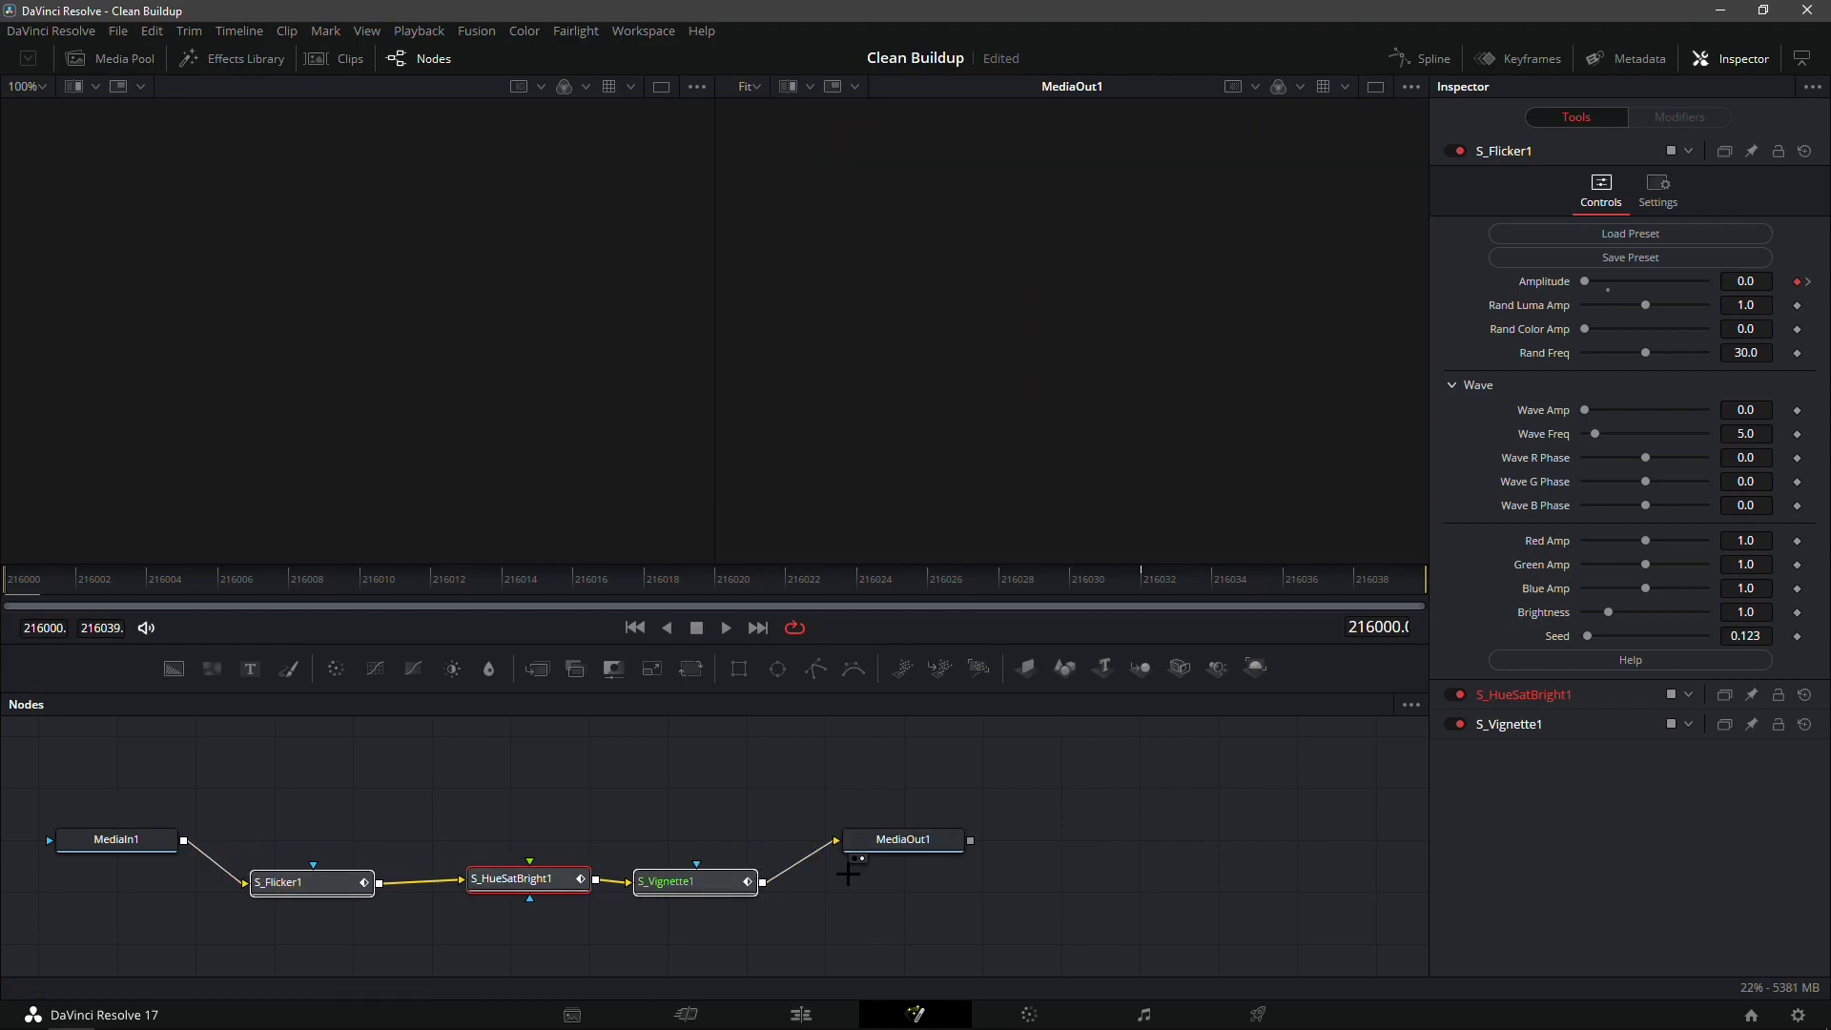
left_click(788, 916)
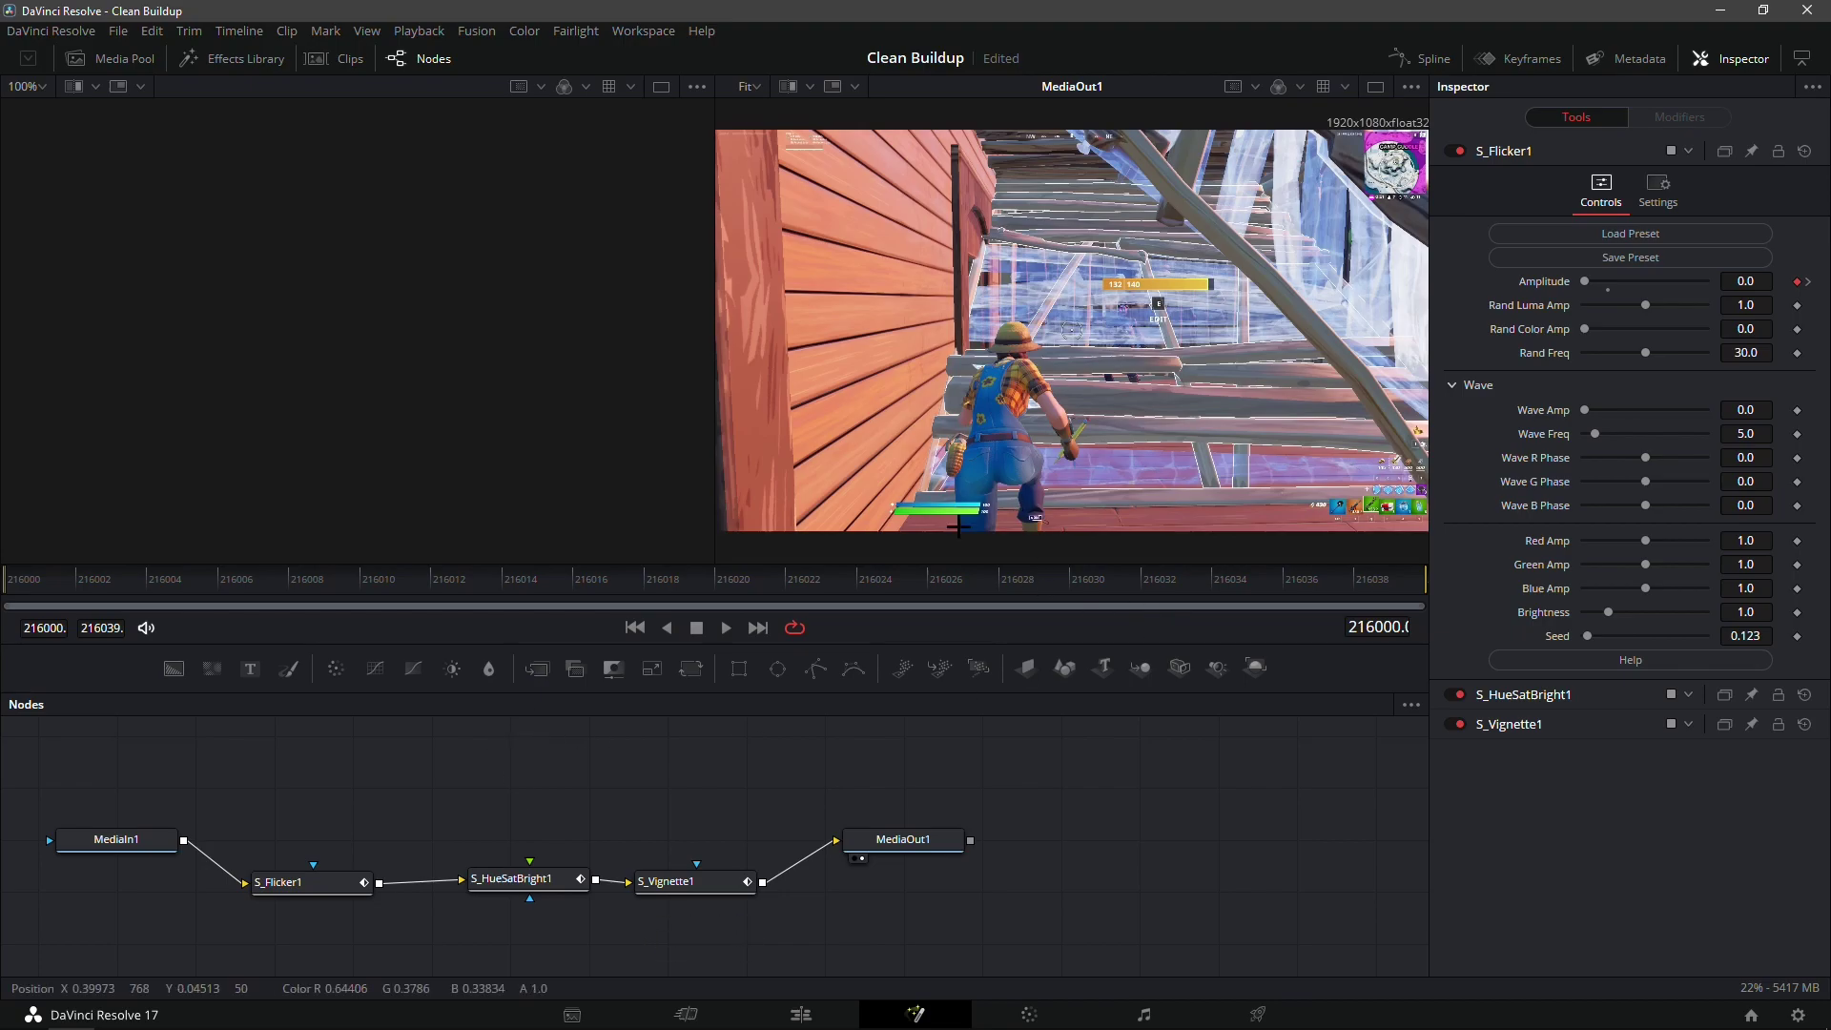
left_click_drag(725, 567, 876, 608)
left_click_drag(1383, 568, 1418, 561)
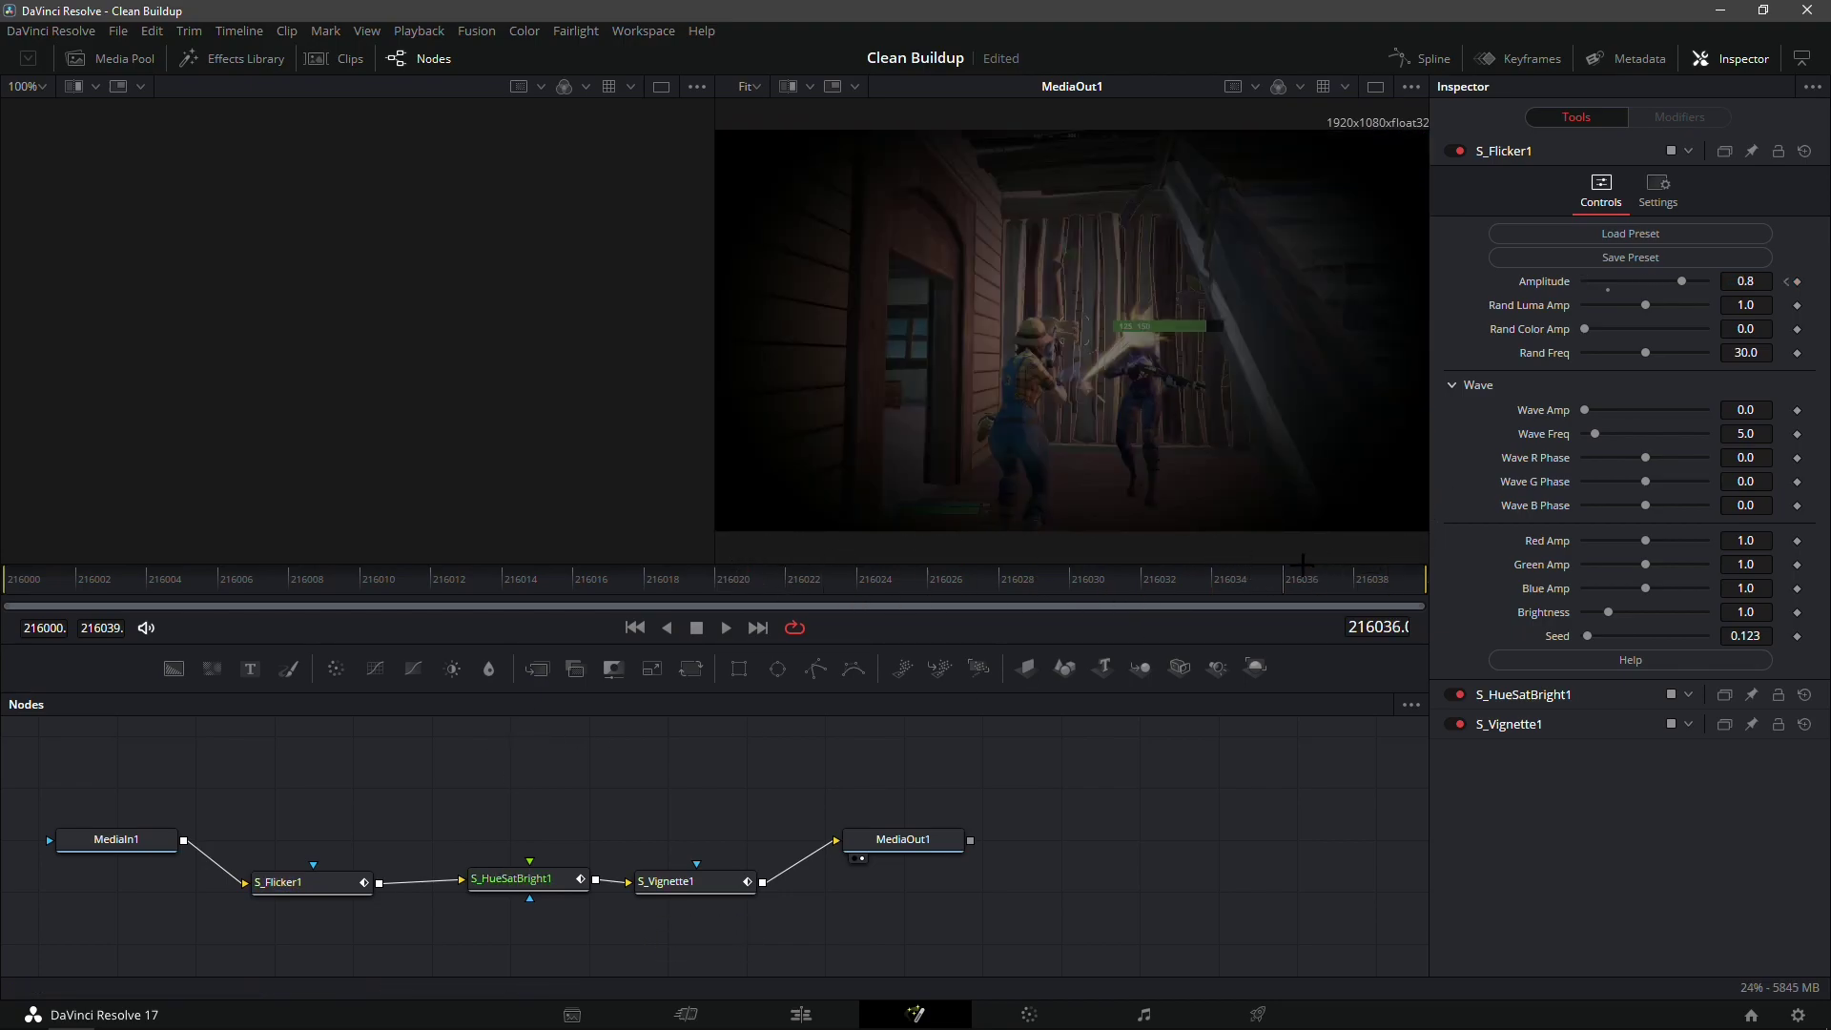
left_click_drag(1305, 565, 1319, 573)
Return to the Edit page and enable Render Cache Color Output for the adjustment clip, with the playhead at the timeline marker.
left_click(801, 1014)
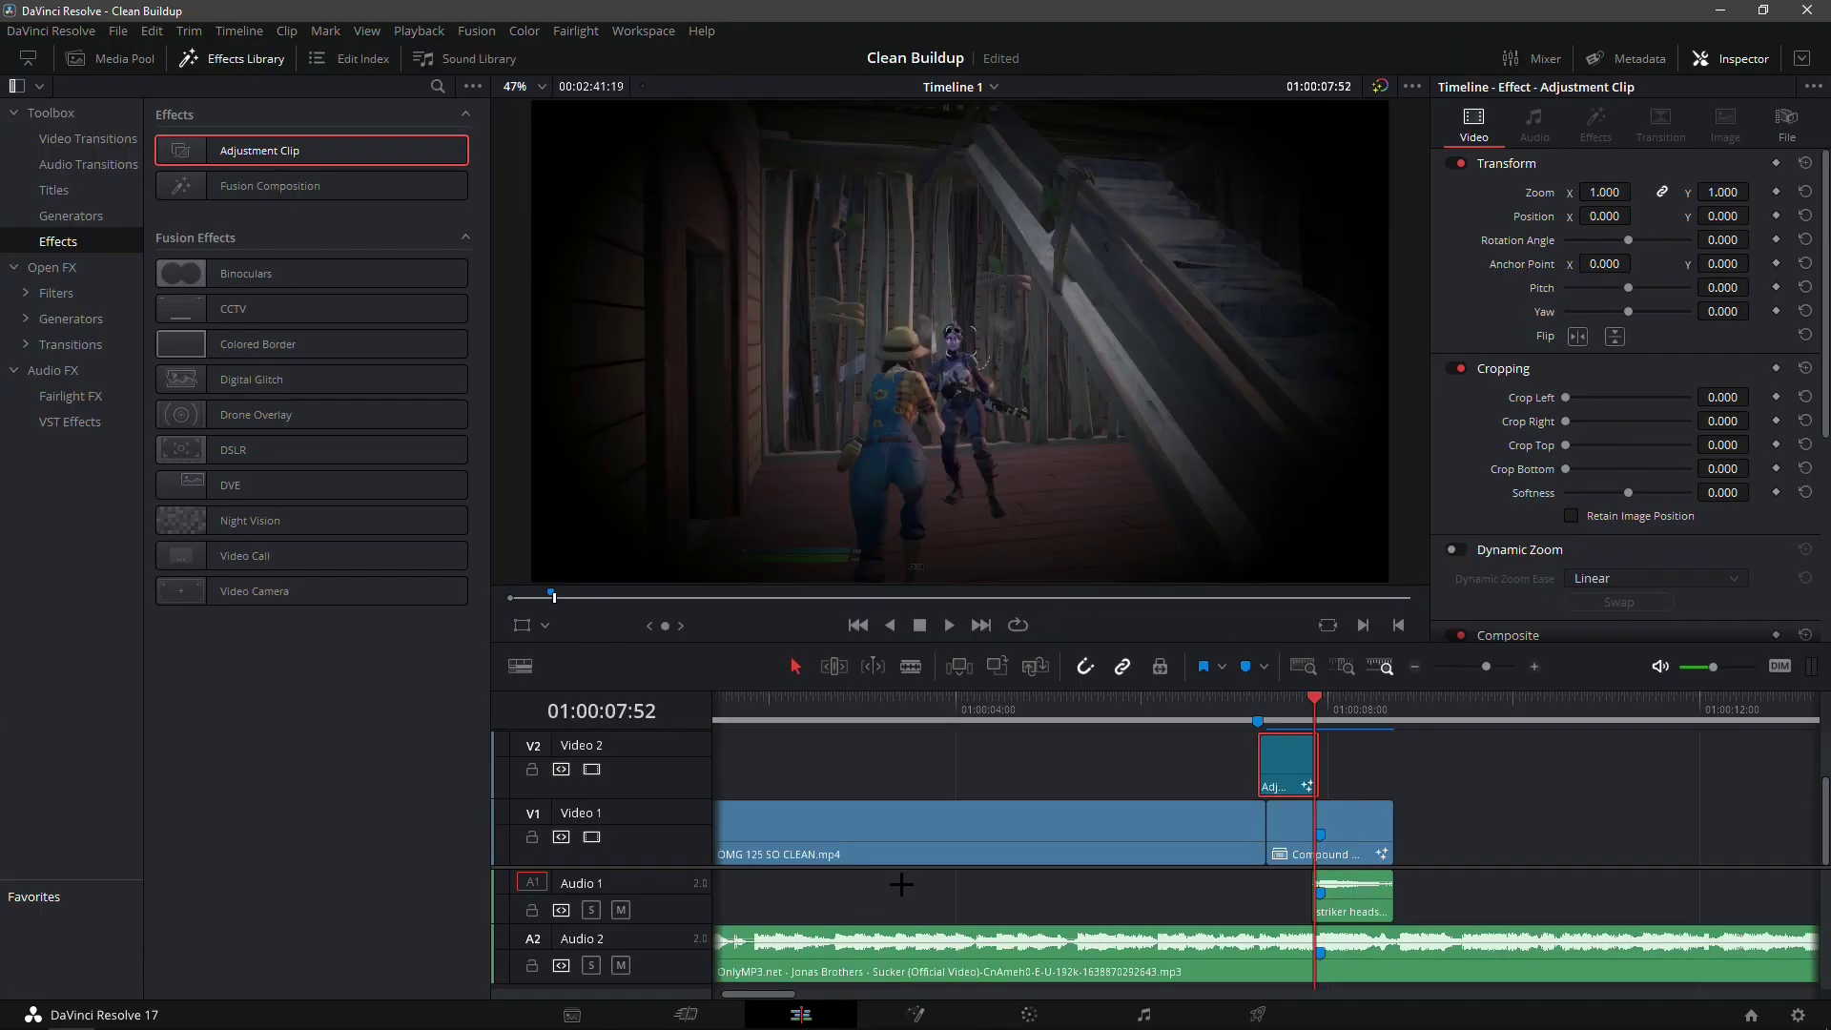
left_click(1249, 718)
right_click(1288, 757)
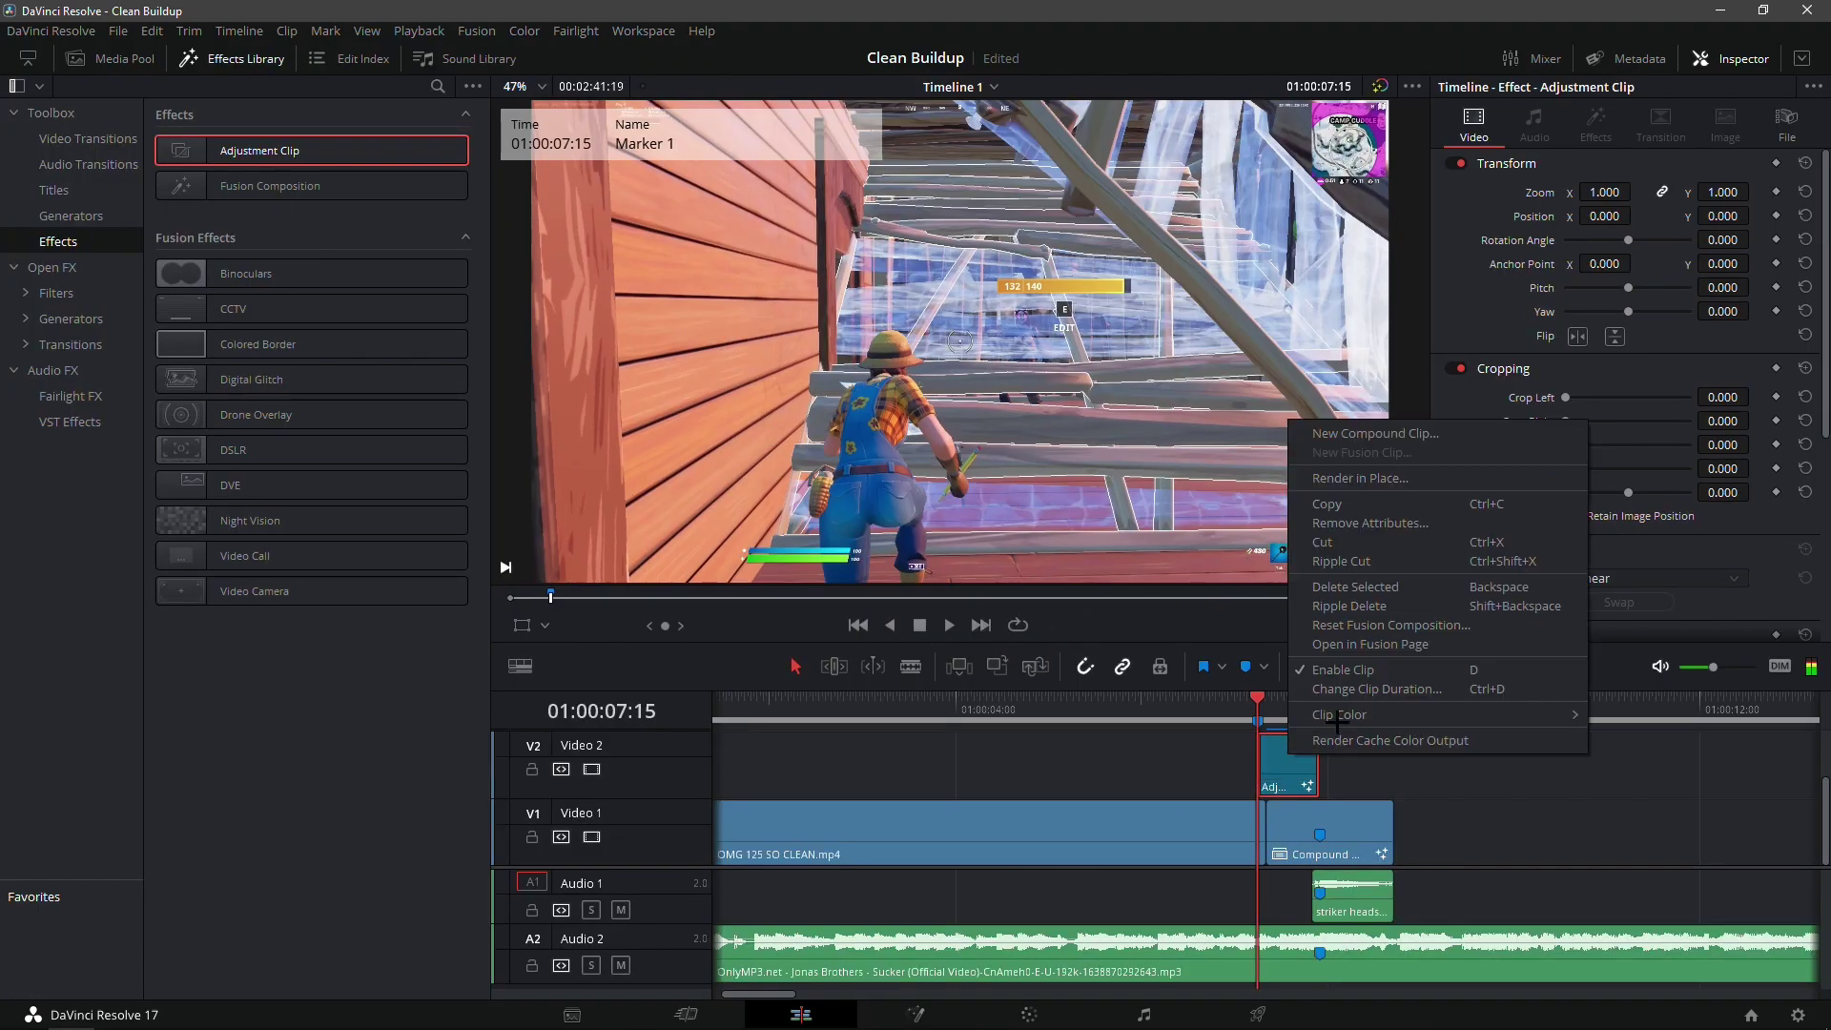
left_click(1347, 738)
Play the buildup section in full screen, then return the playhead to 01:00:07:33 within the adjustment clip.
key("space")
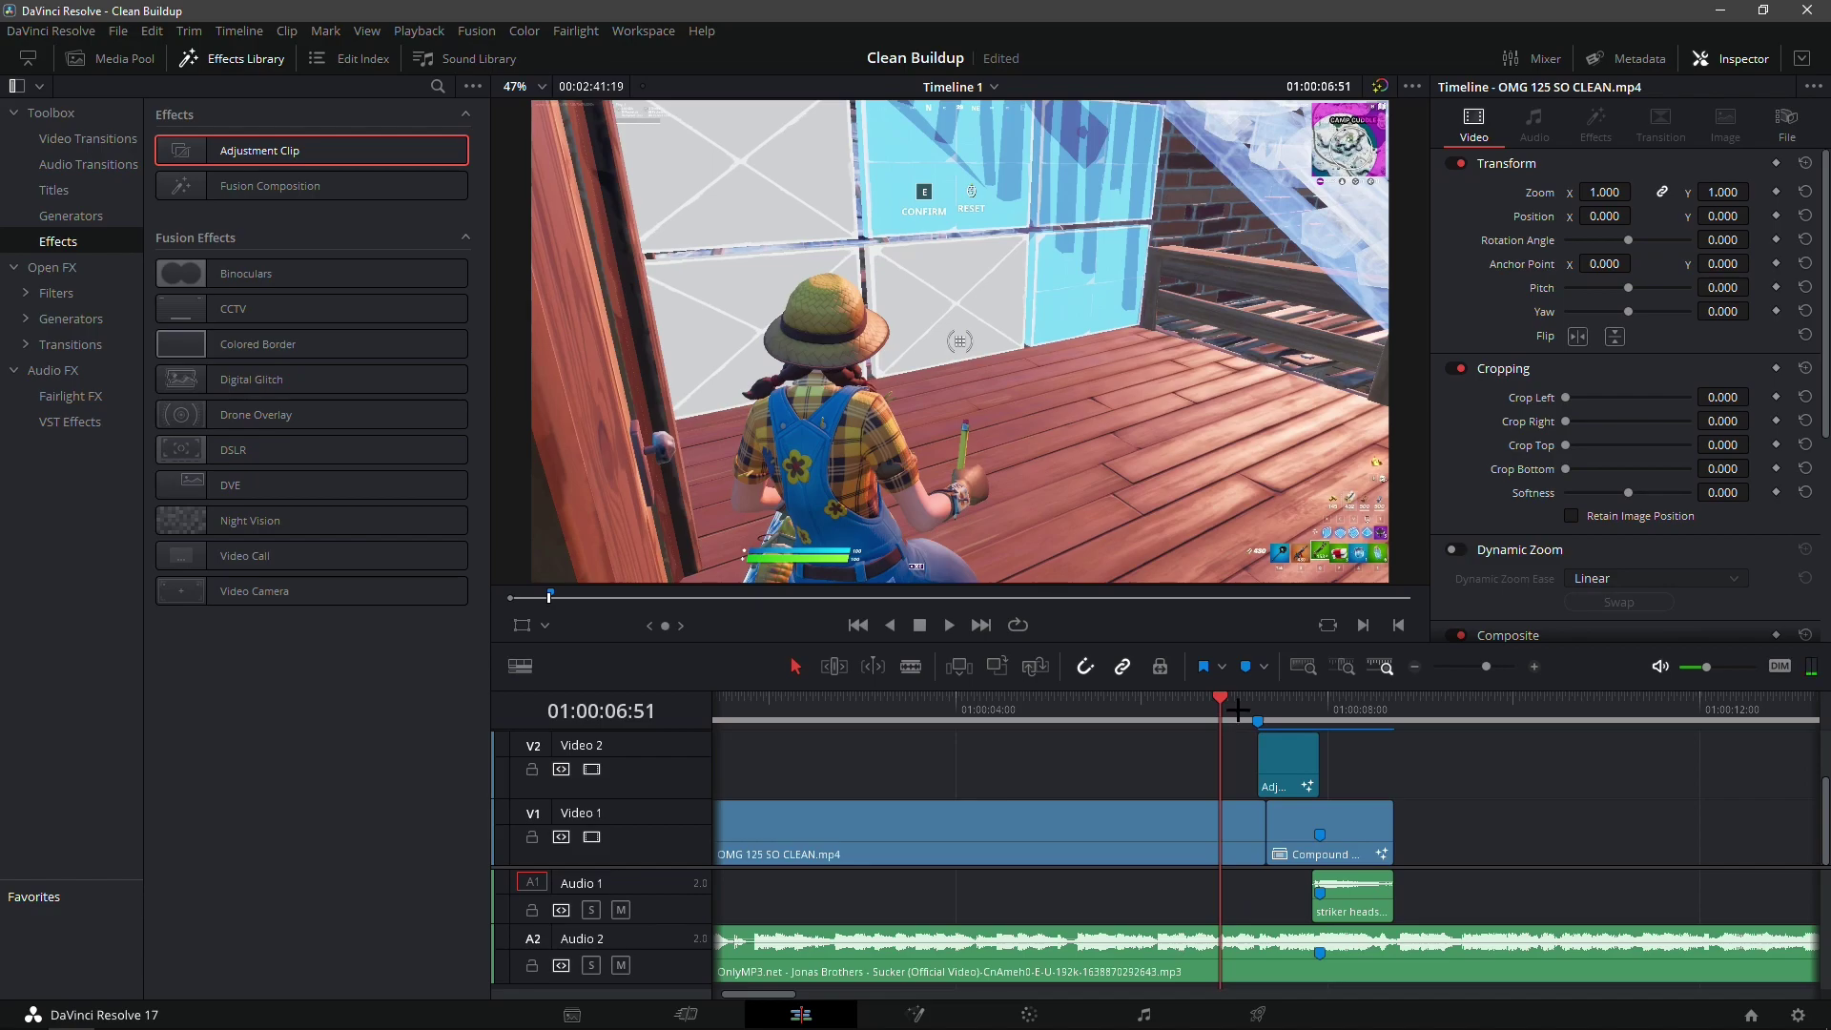
left_click_drag(1238, 710, 1320, 712)
key("ctrl+f")
left_click_drag(604, 972, 588, 973)
key("space")
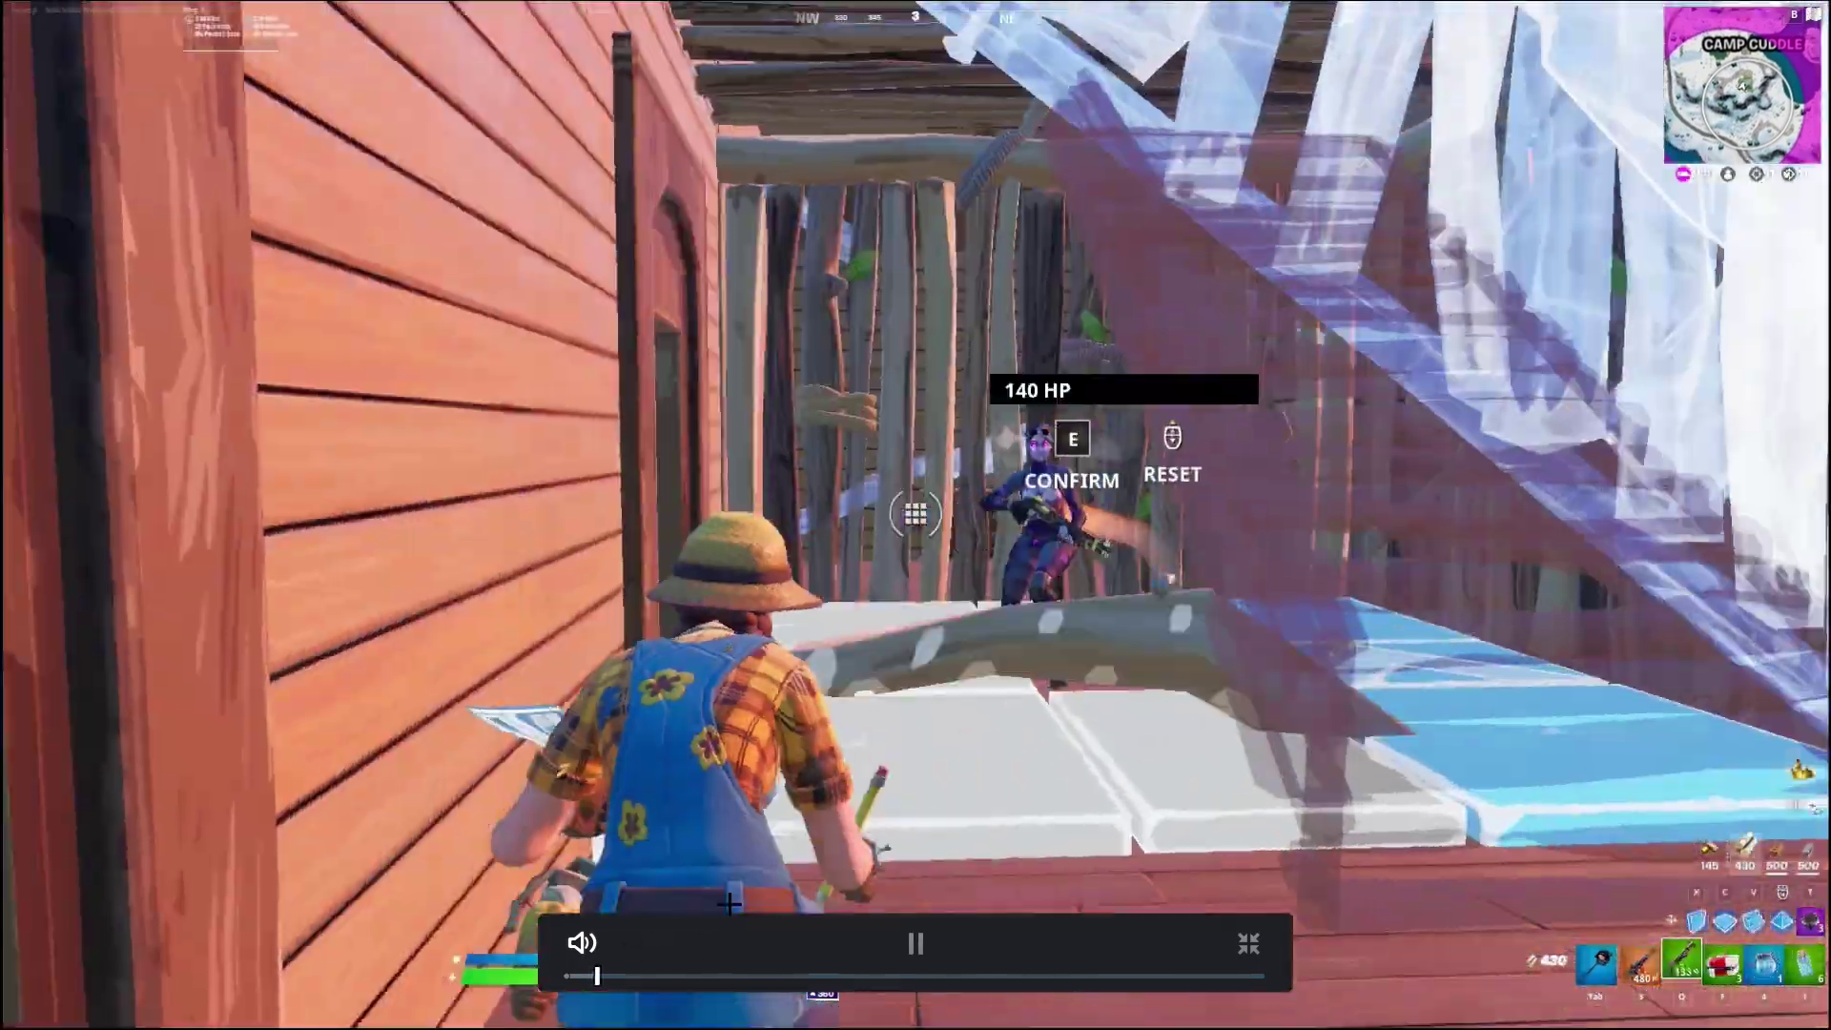
key("Escape")
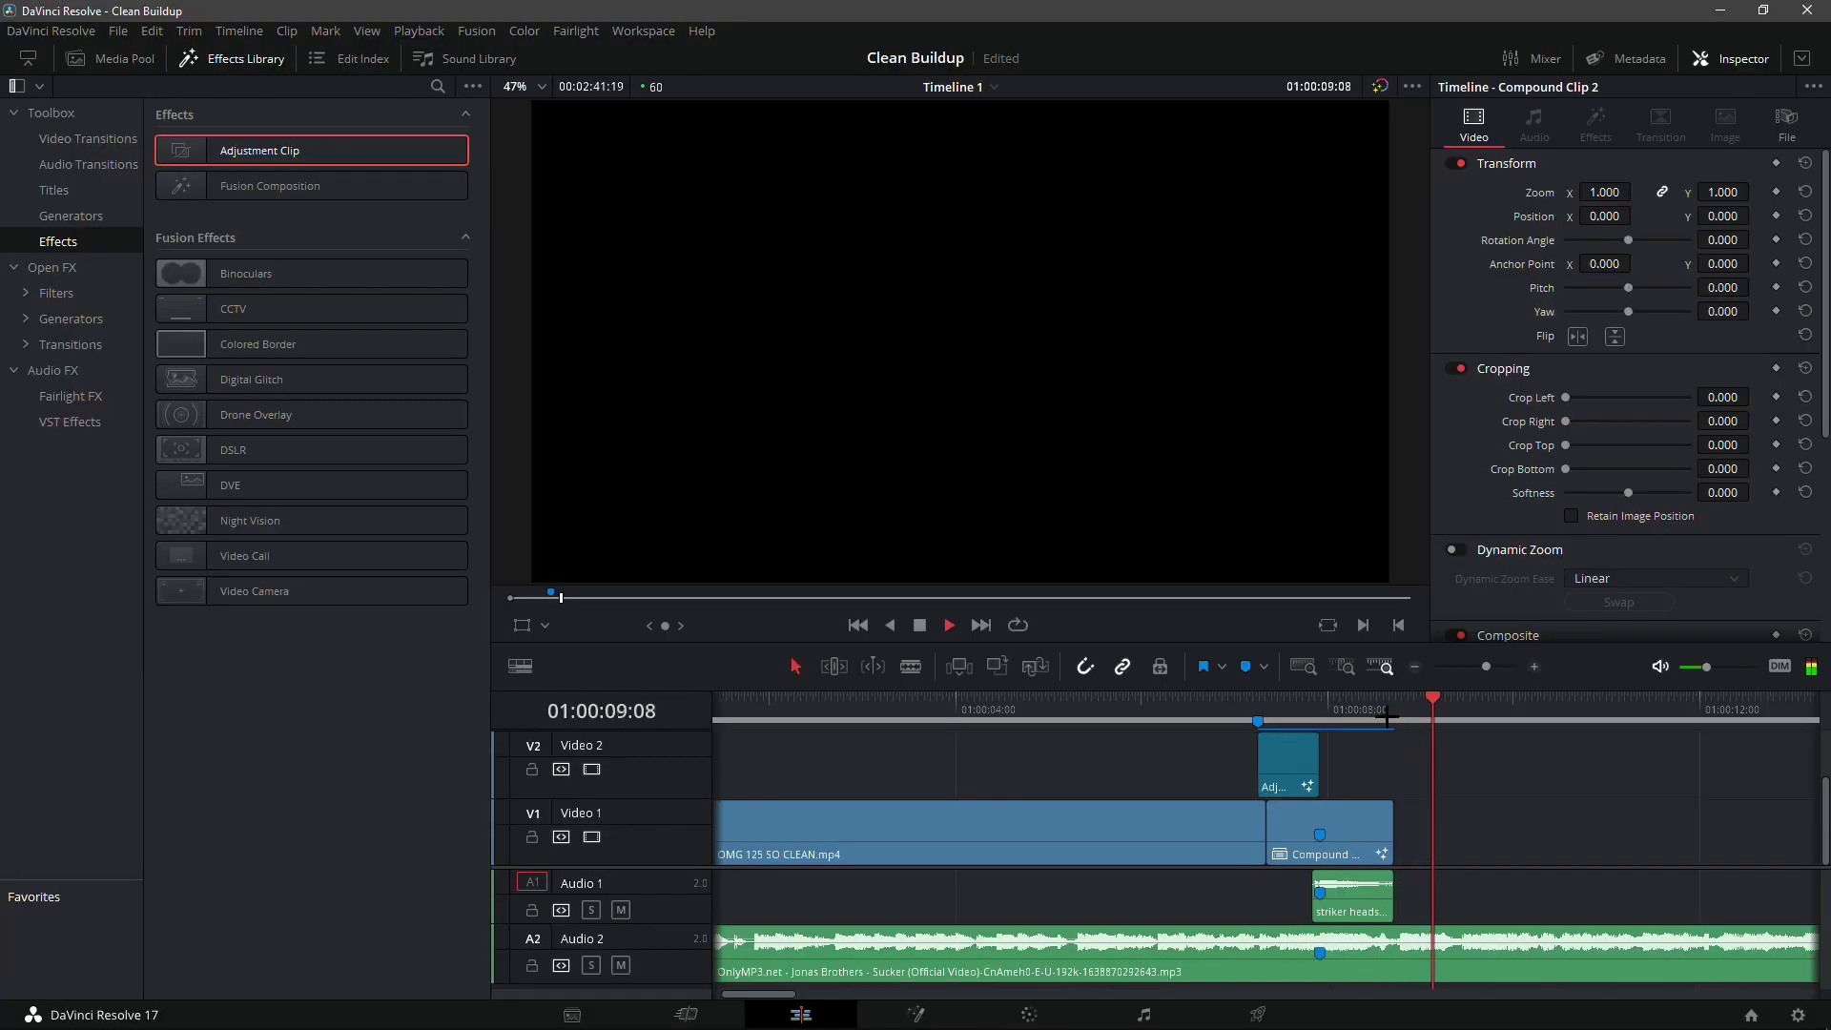
left_click_drag(1382, 709, 1285, 708)
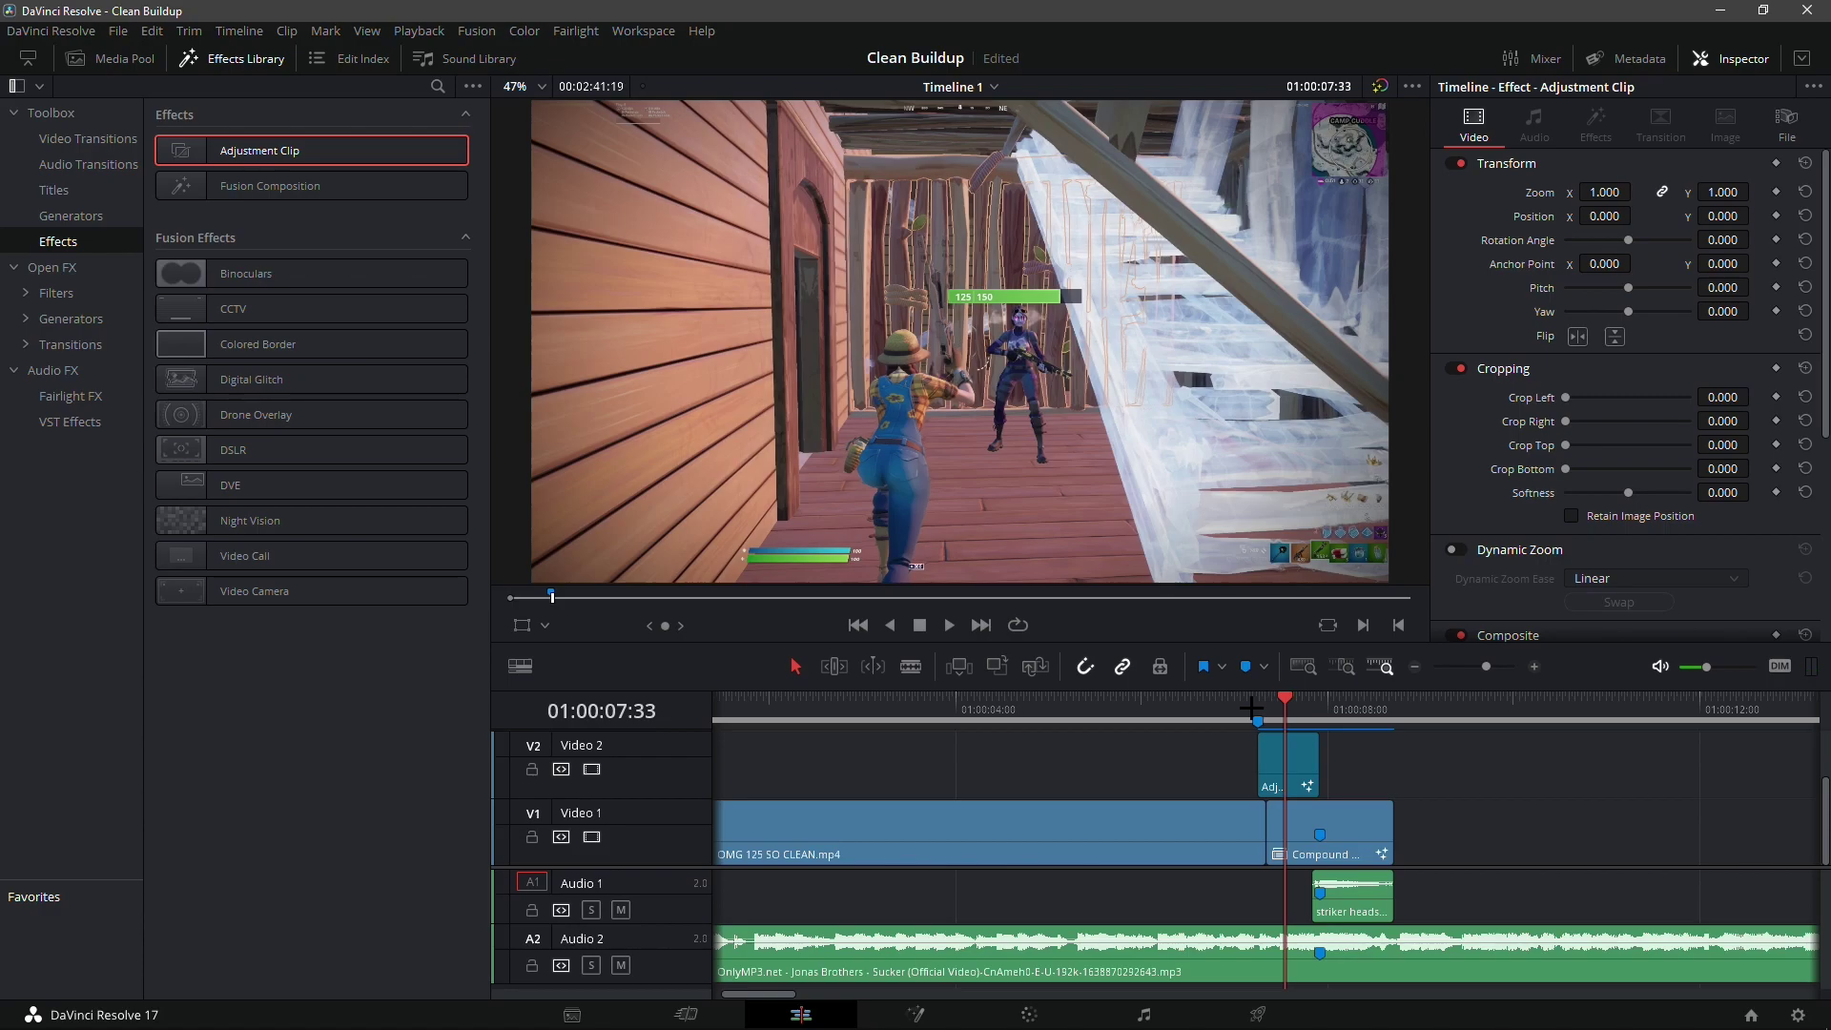
Show the Media Pool without the Effects Library and open the SBR7 highlights folder from the Master power bin.
left_click(147, 58)
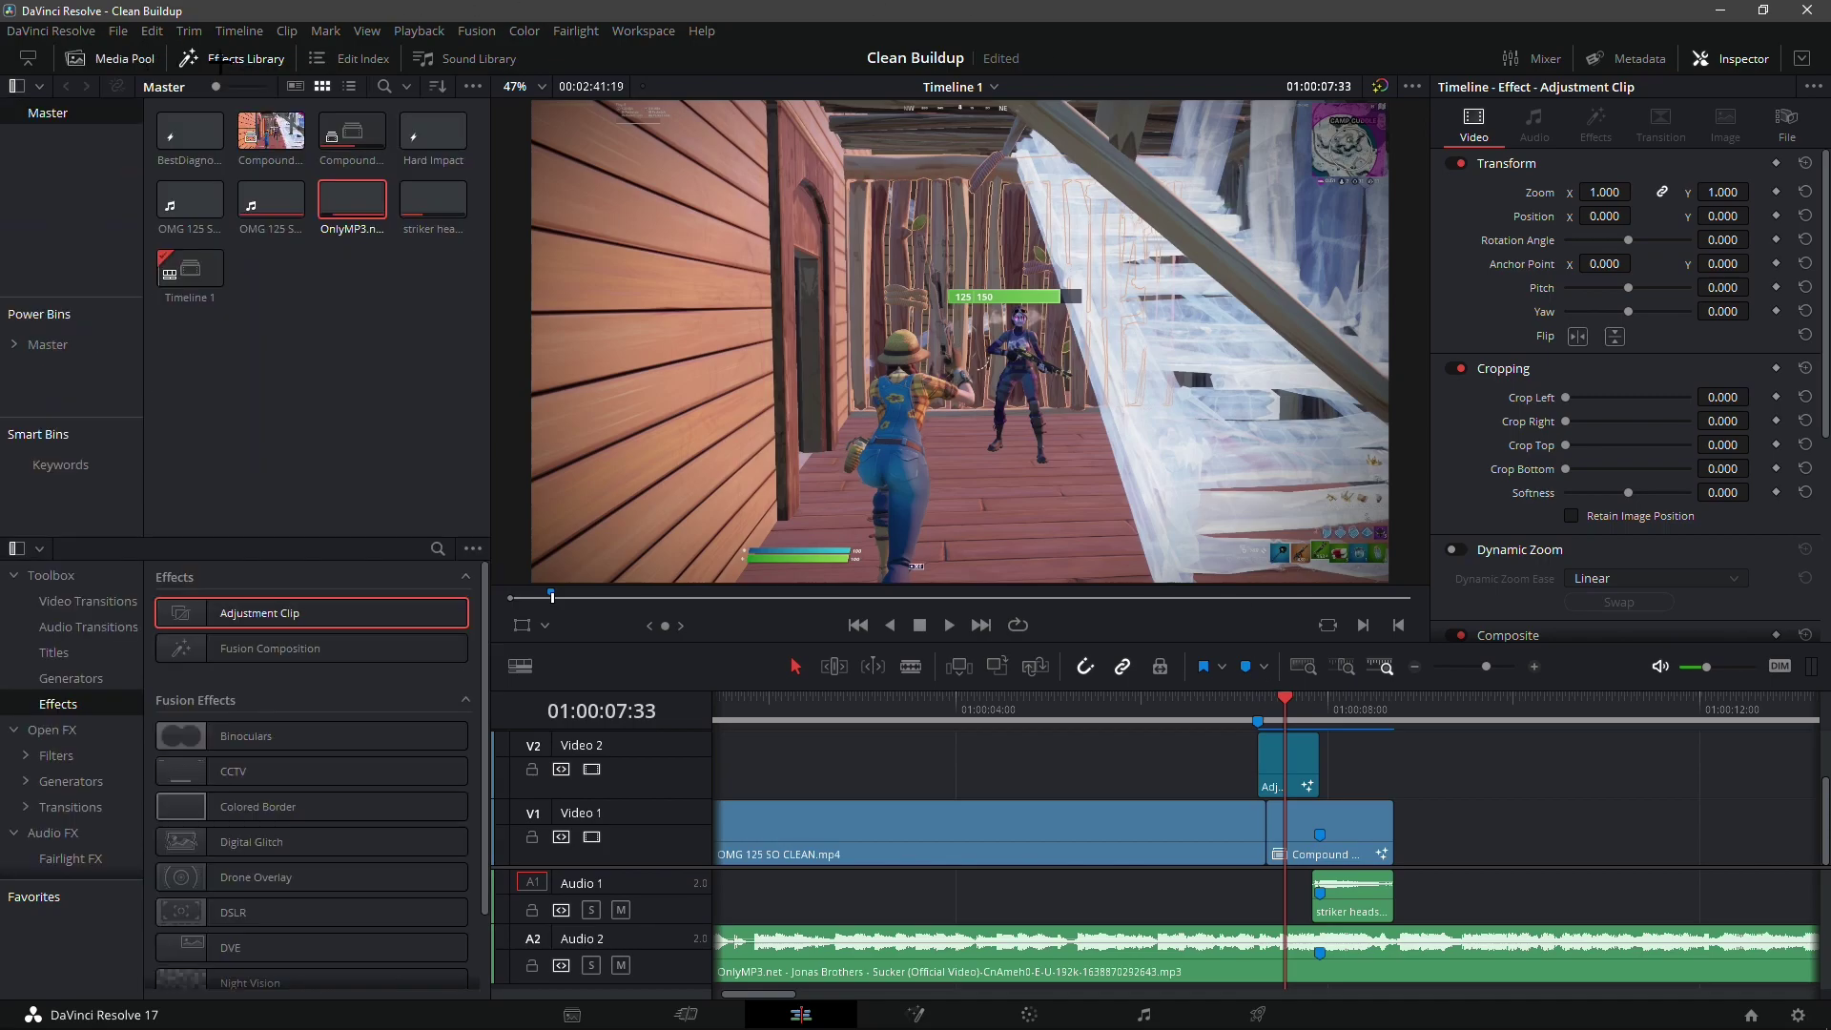
left_click(214, 57)
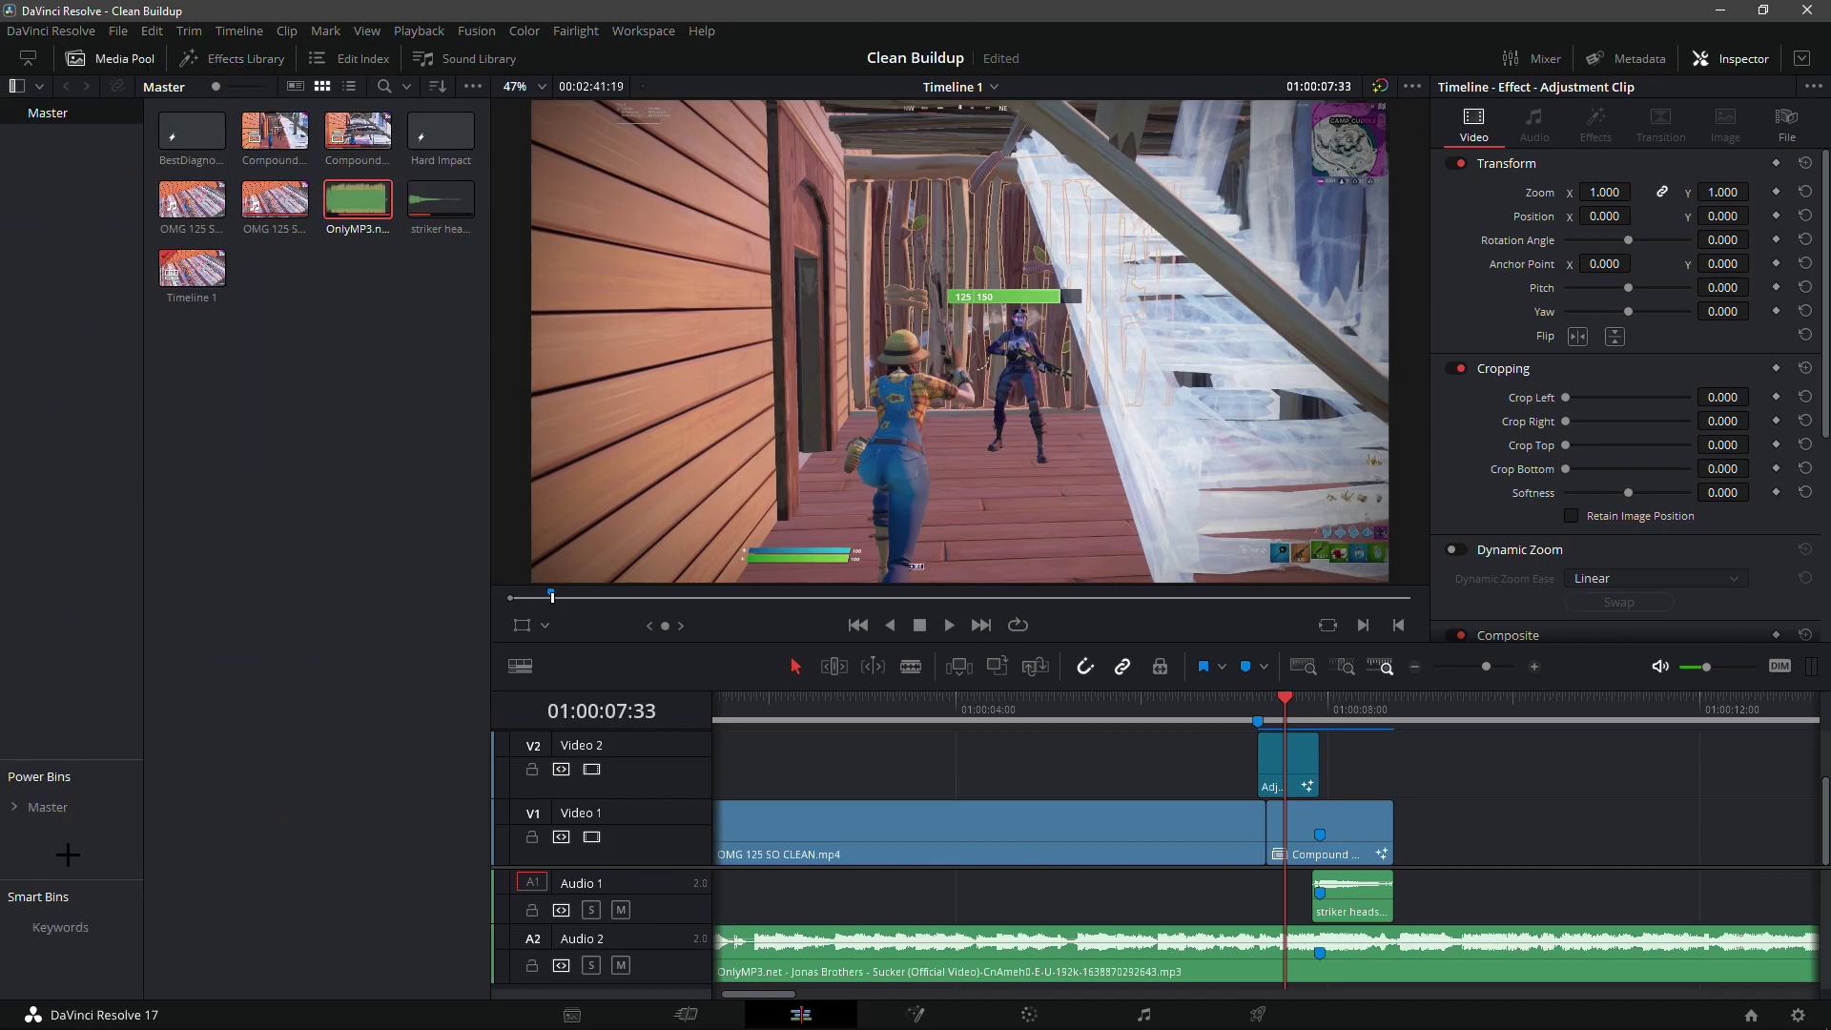
left_click(59, 807)
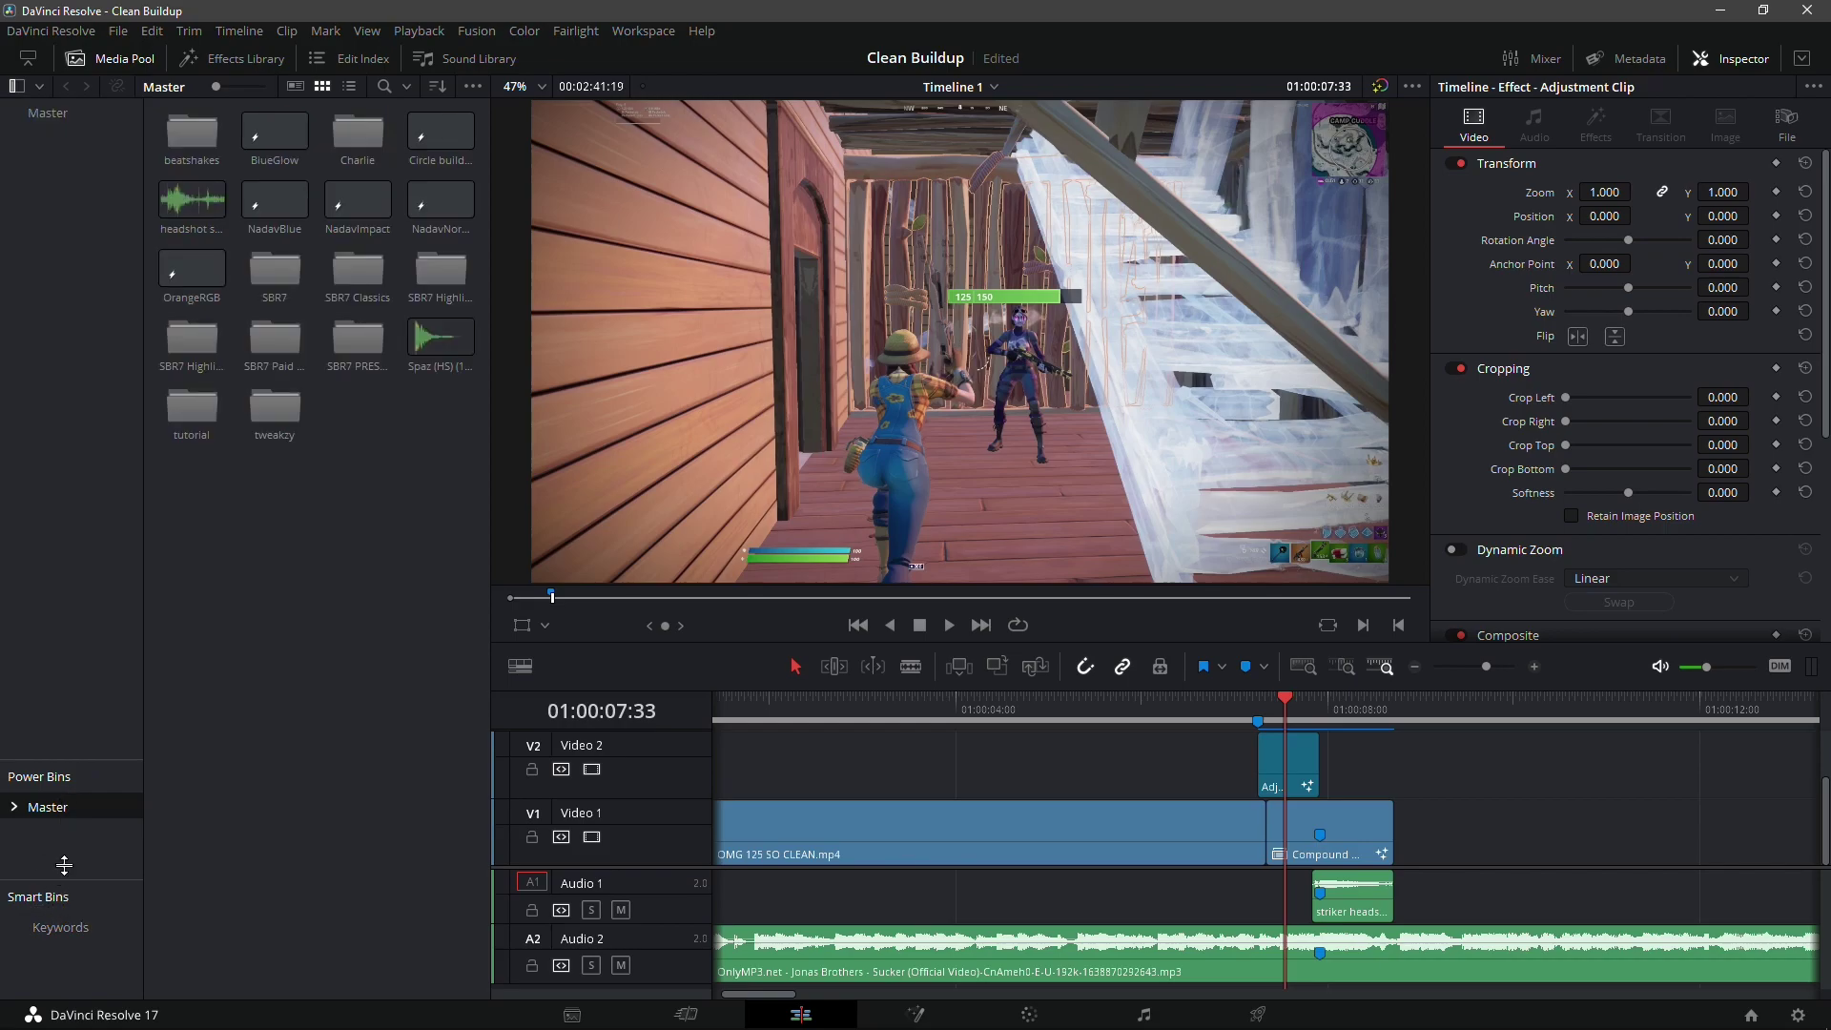
double_click(192, 334)
Place the BestDiagnoImp effect on Video 2 at the shot marker and stack the Big Daddy Rgb effect above it.
left_click(276, 150)
double_click(275, 149)
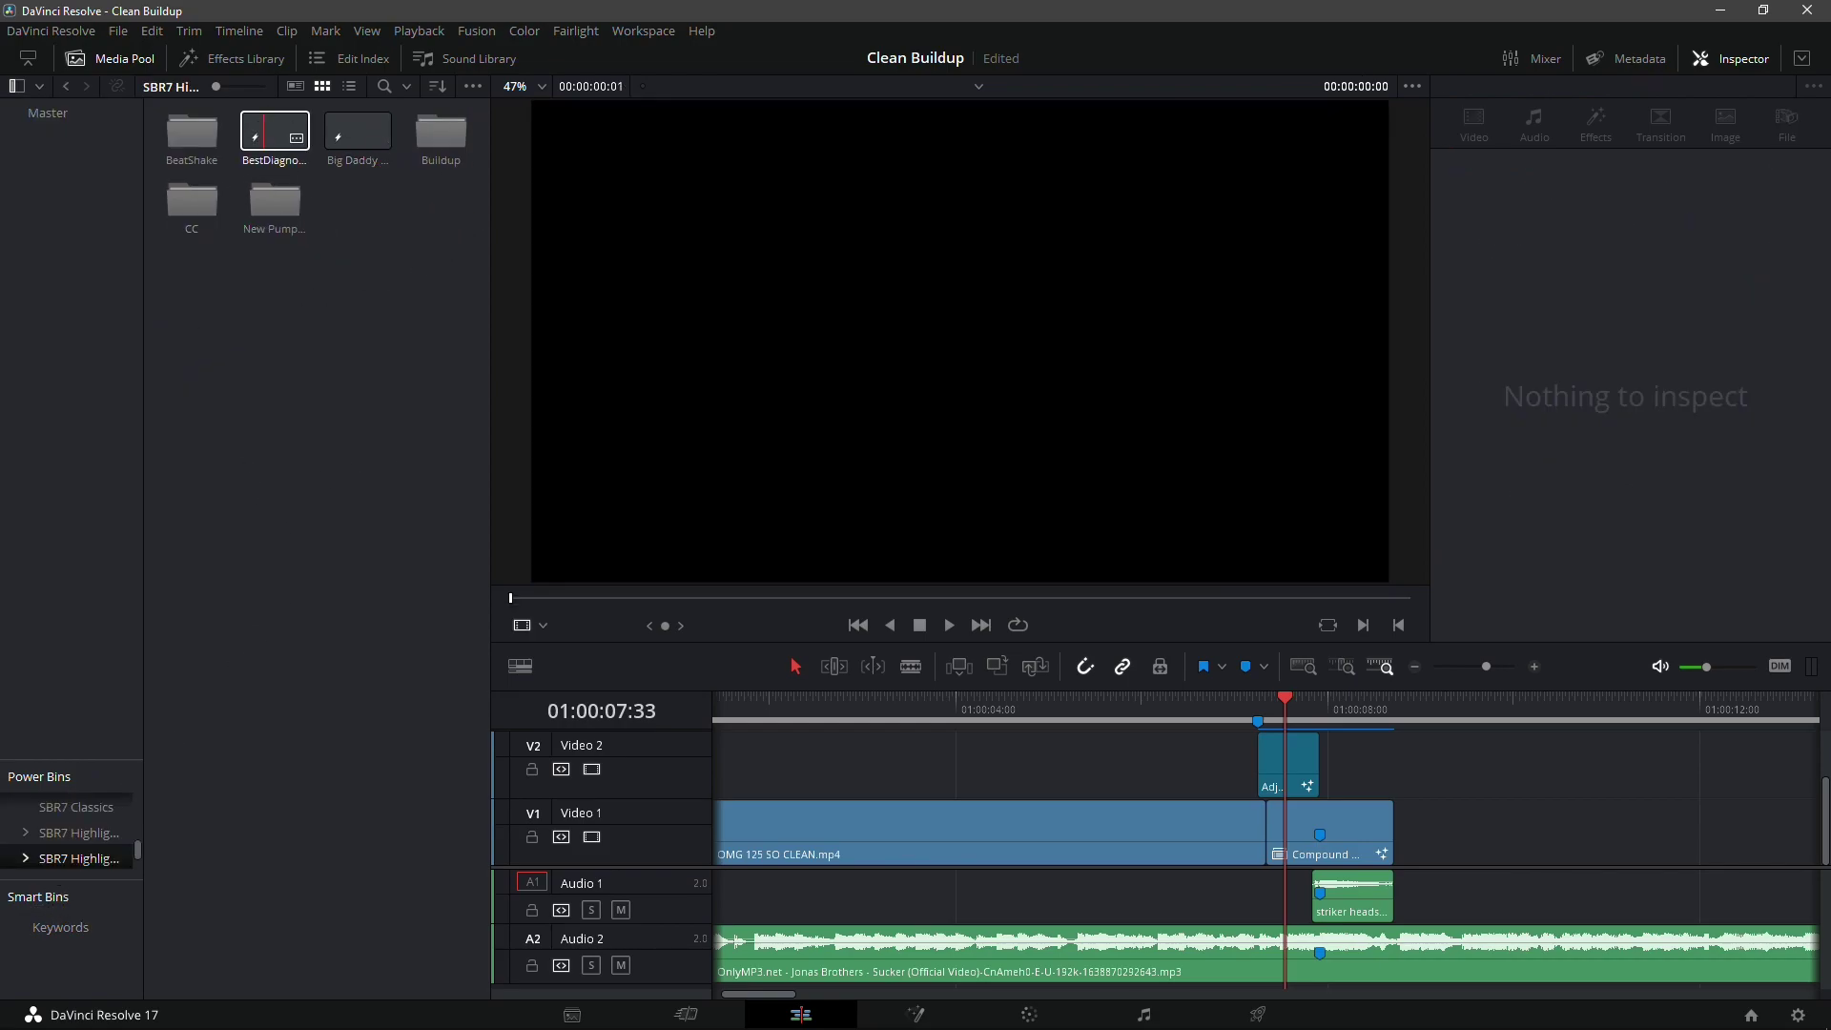
left_click_drag(1489, 732, 1322, 821)
left_click_drag(367, 133, 1286, 714)
Enable Render Cache Color Output for the BestDiagnoImp and Big Daddy Rgb effect clips.
key("space")
right_click(1360, 810)
mouse_move(1447, 760)
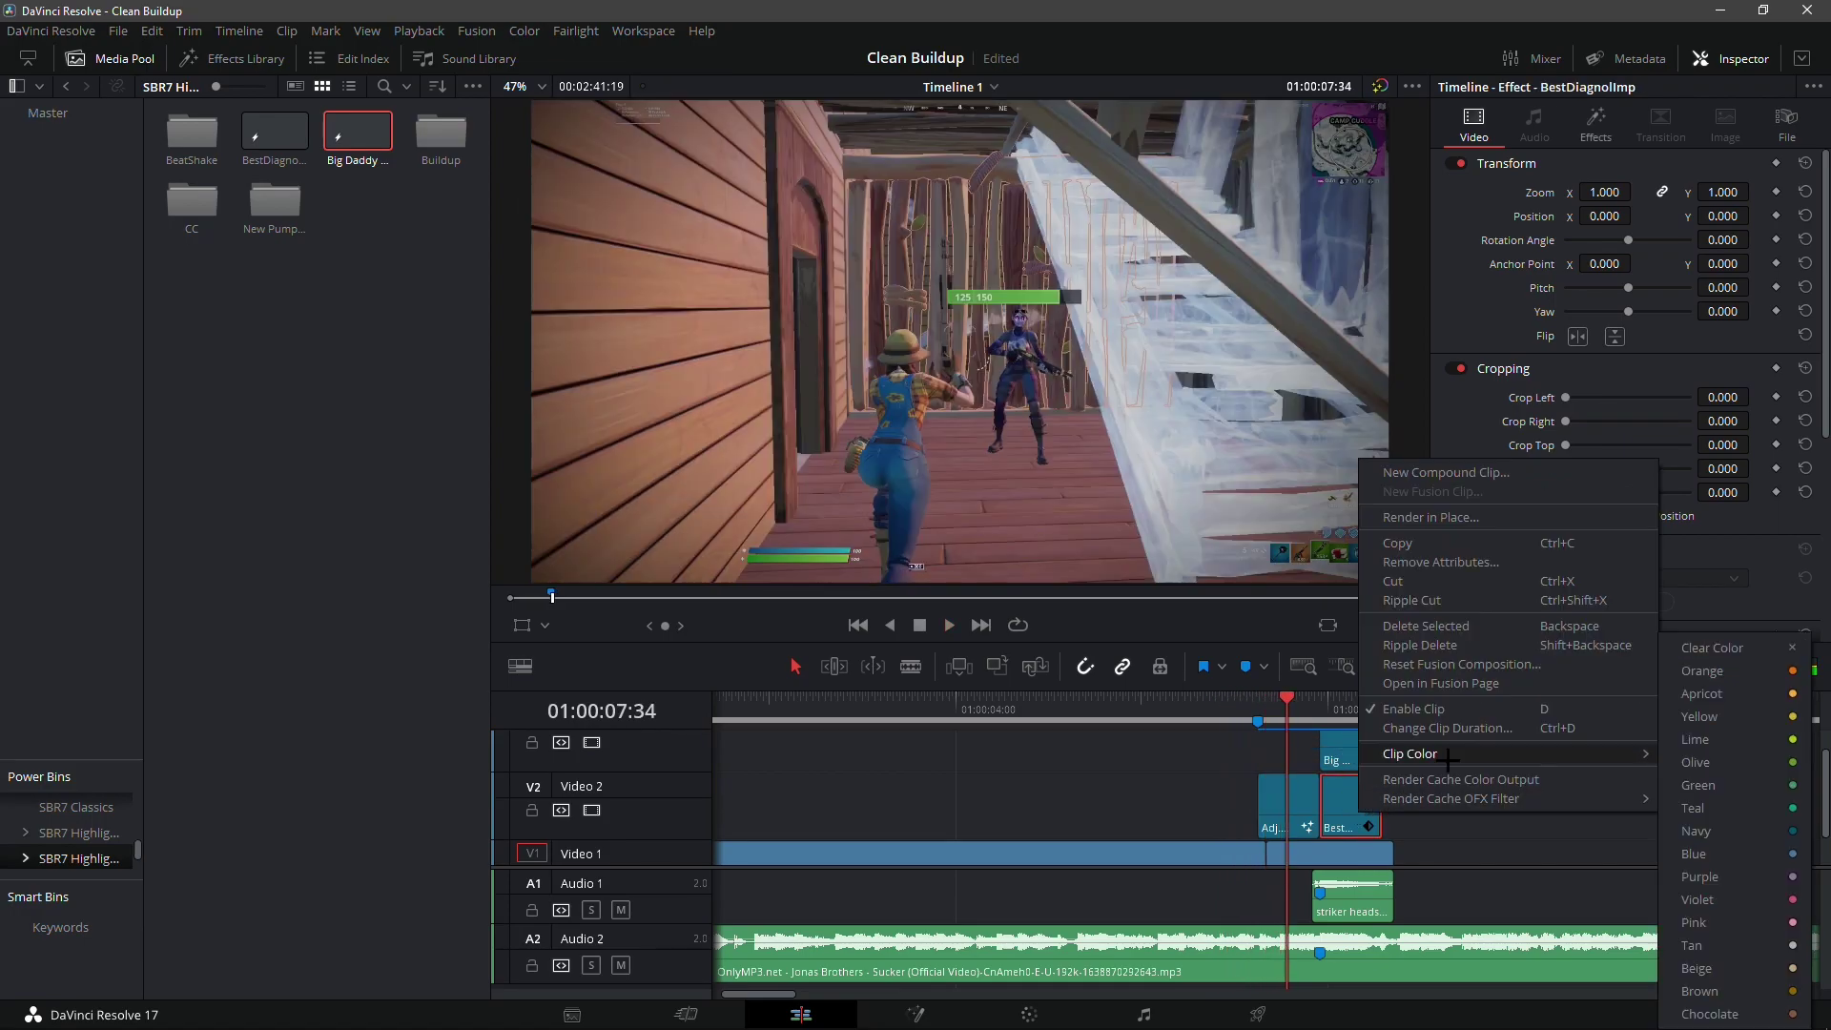
left_click(1346, 759)
left_click(1349, 751)
right_click(1349, 748)
left_click(1341, 735)
Play the timeline from the shot marker to check the impact and RGB effects.
left_click(1322, 714)
key("space")
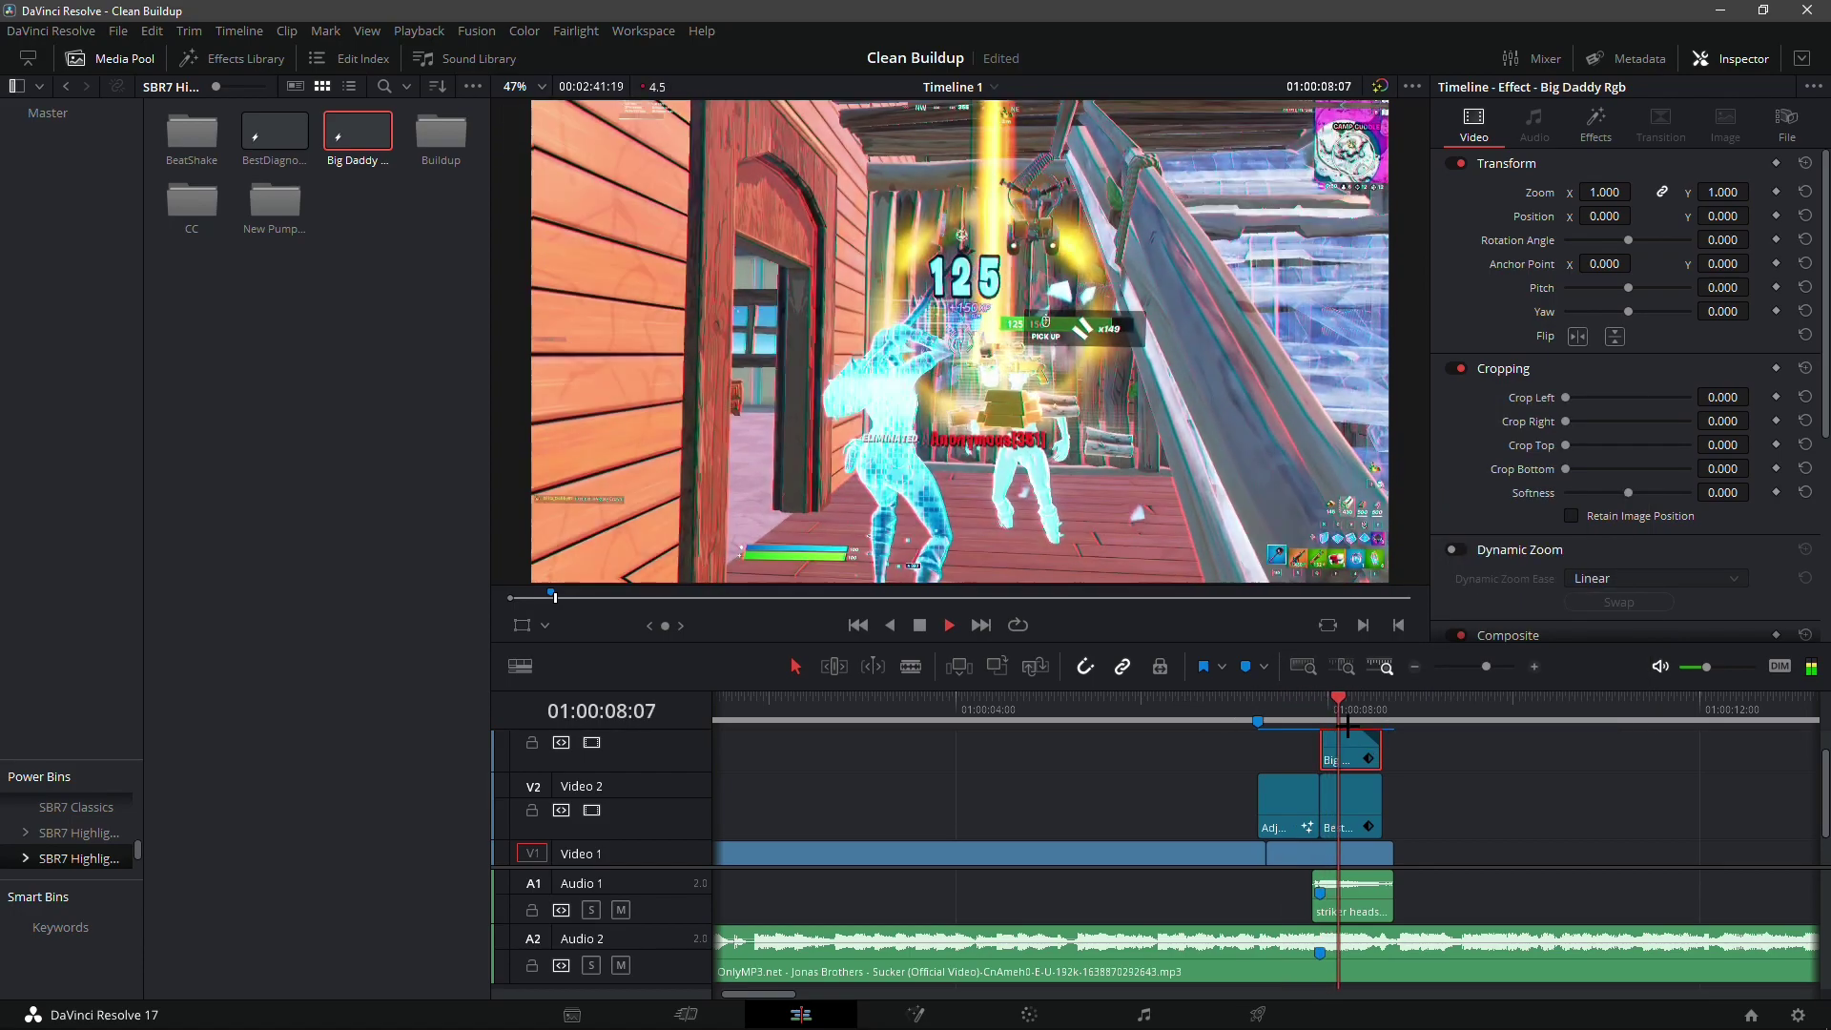
left_click(1458, 717)
left_click(1309, 717)
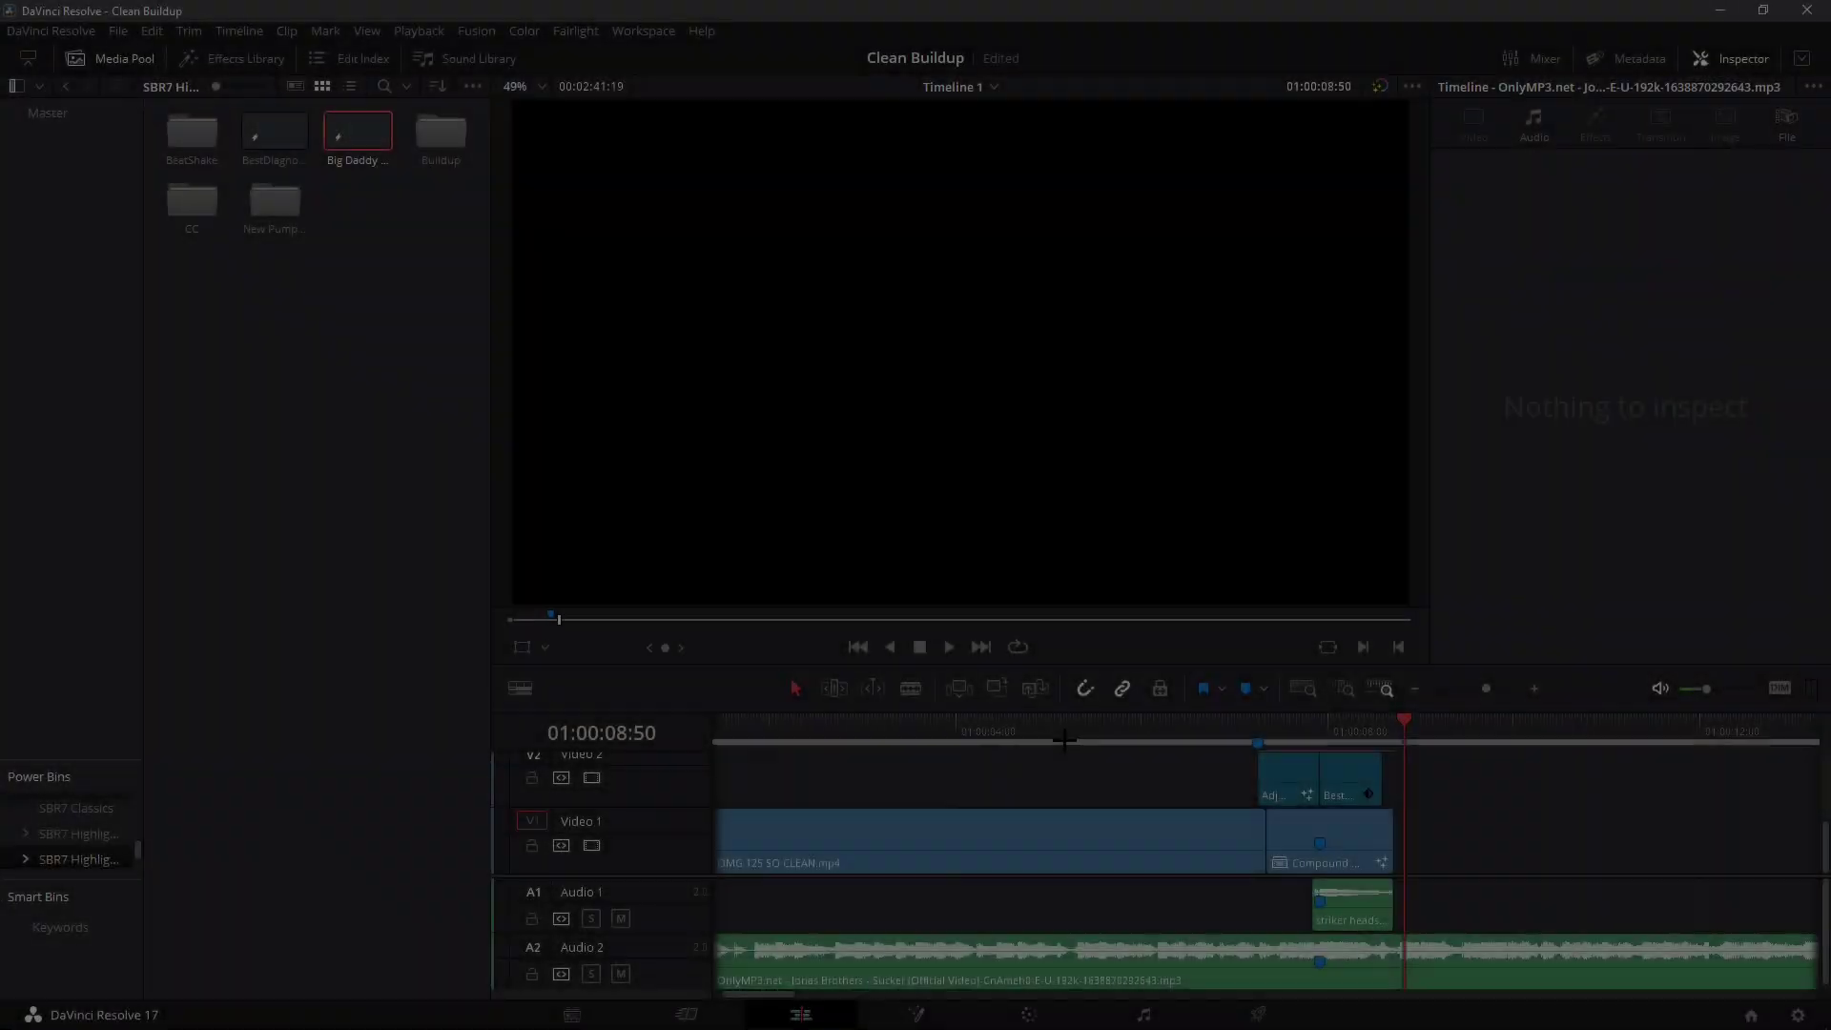
Watch the edit in full screen from before the buildup through the headshot.
left_click_drag(1064, 740, 1143, 738)
key("ctrl+f")
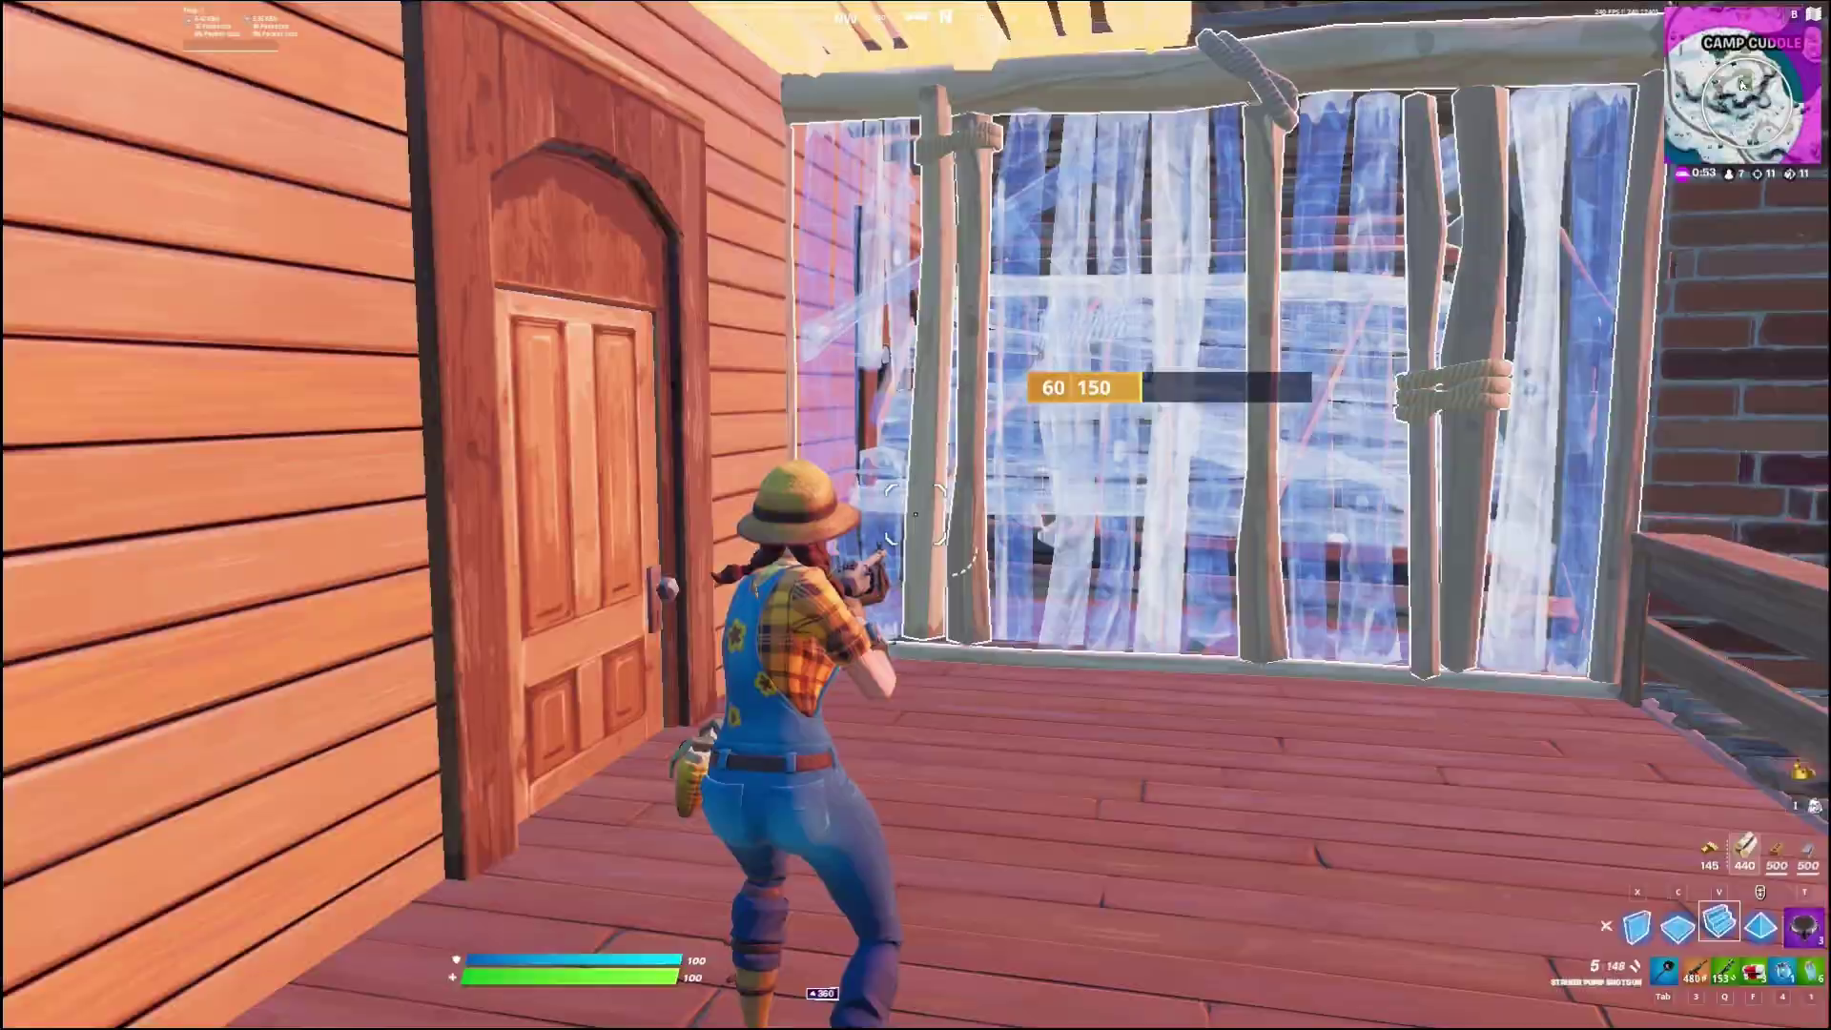
key("space")
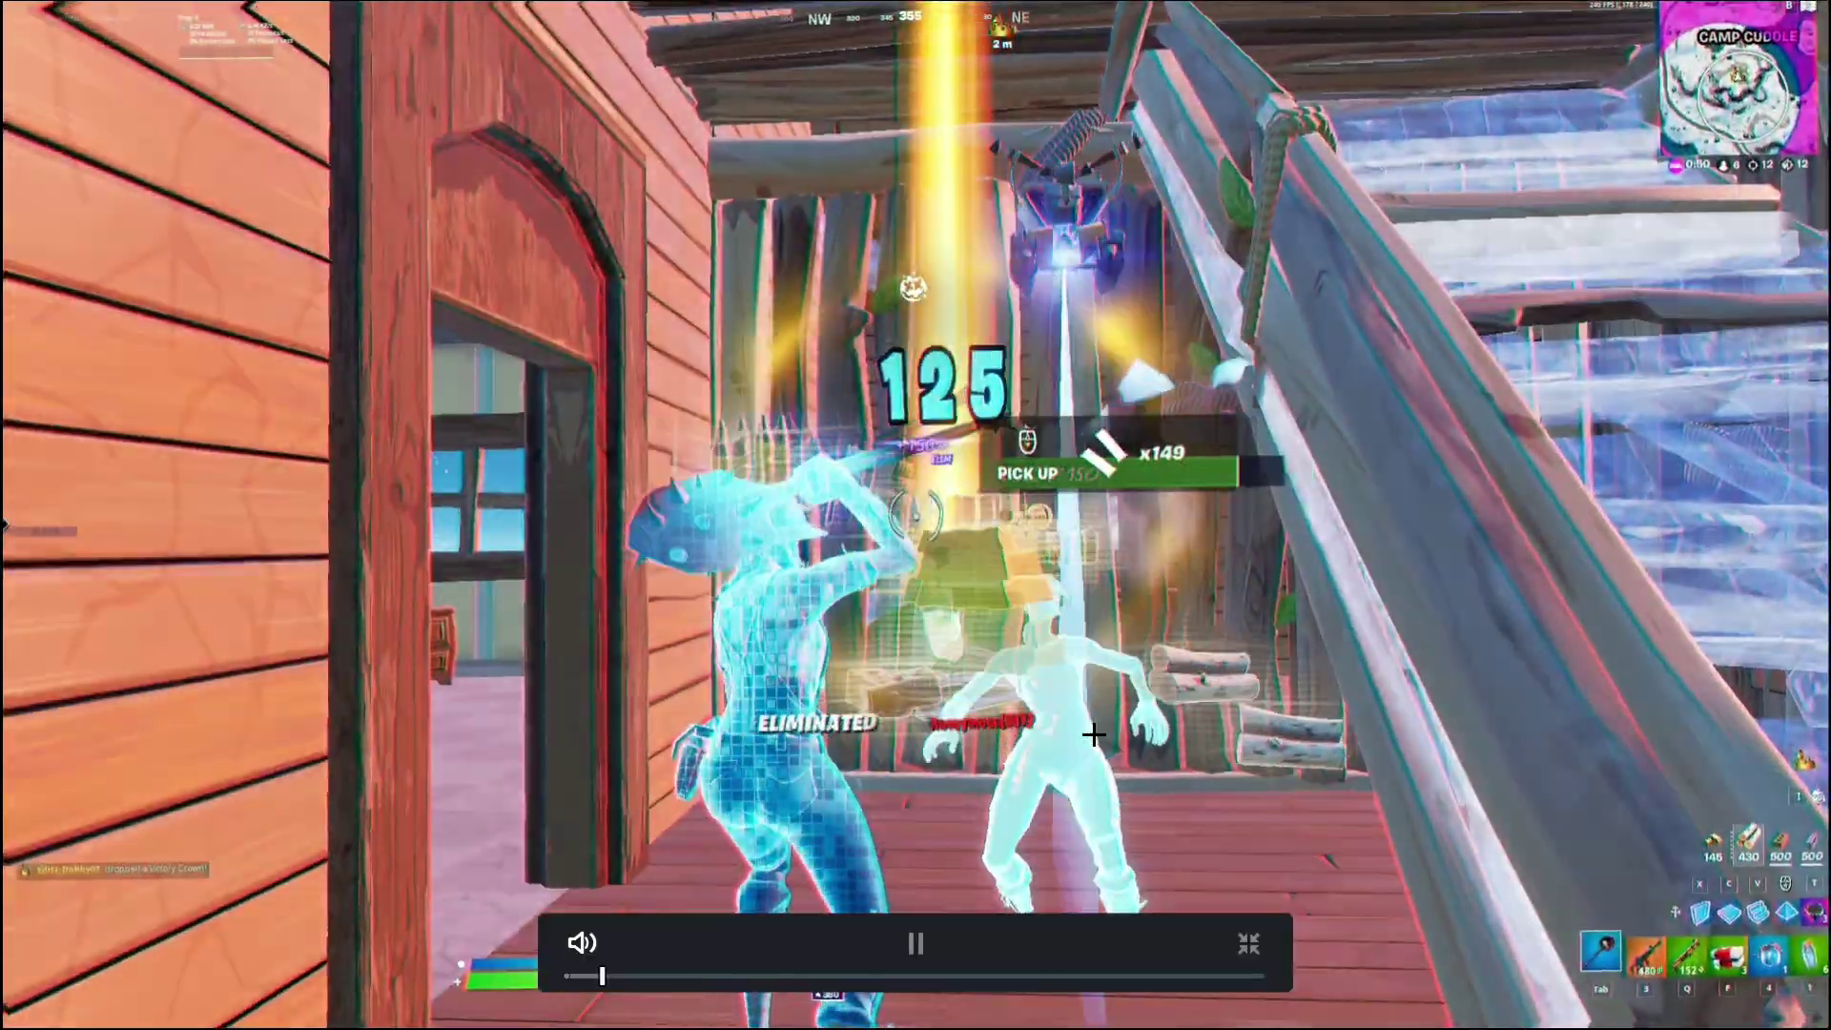
key("p")
Replay the buildup and shot in the timeline viewer, then return the playhead to the marker at 01:00:07:15.
left_click(1211, 730)
key("space")
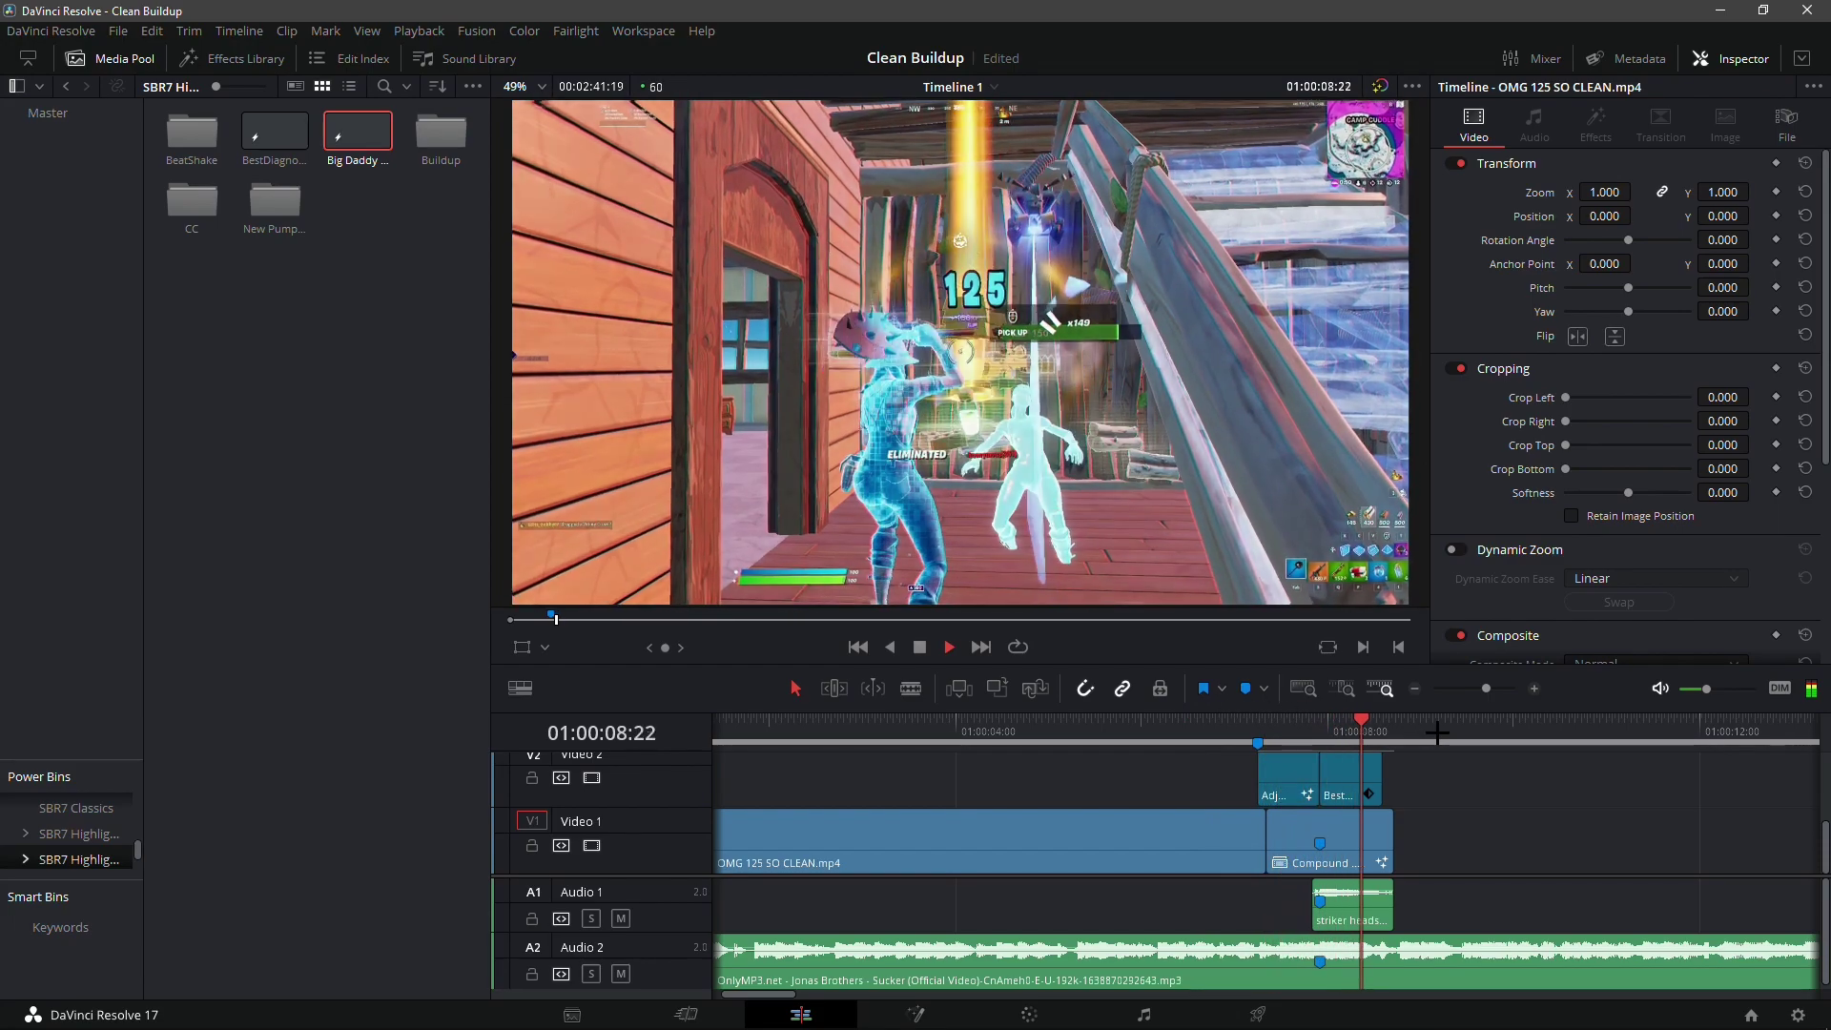
key("space")
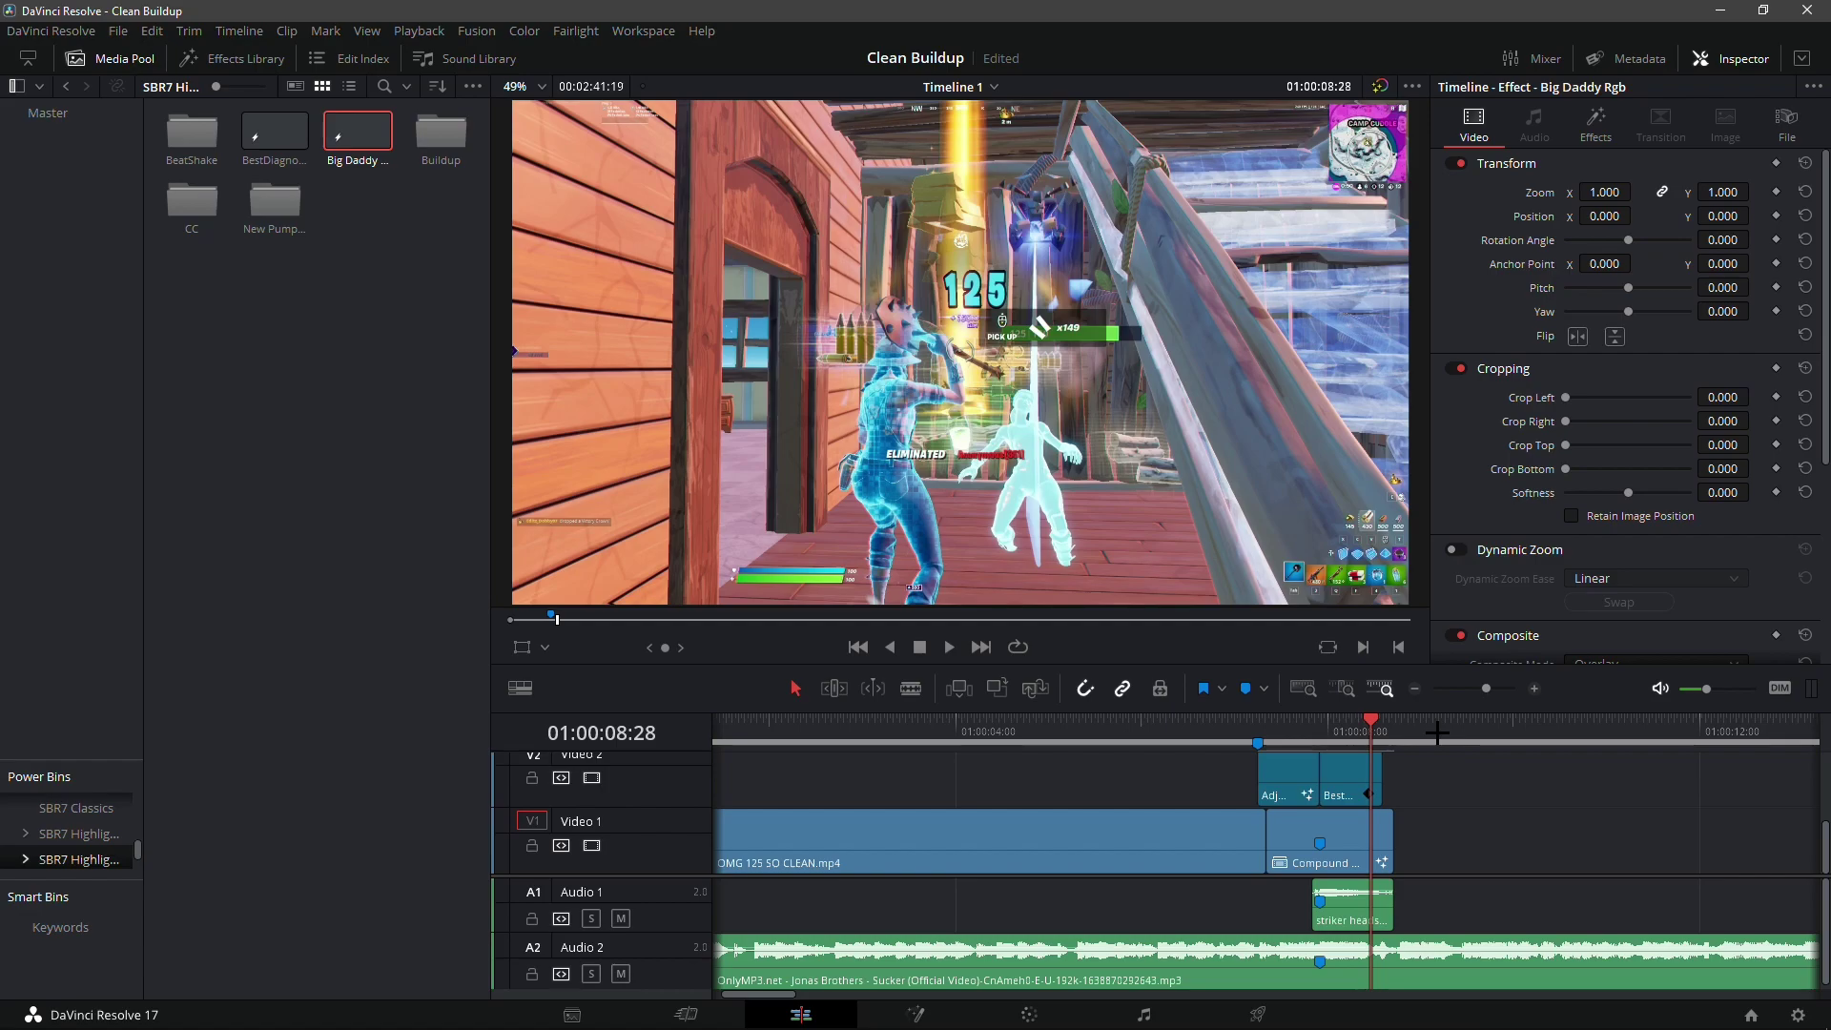
scroll(1182, 862, "up", 1)
scroll(1135, 820, "down", 1)
left_click(1258, 741)
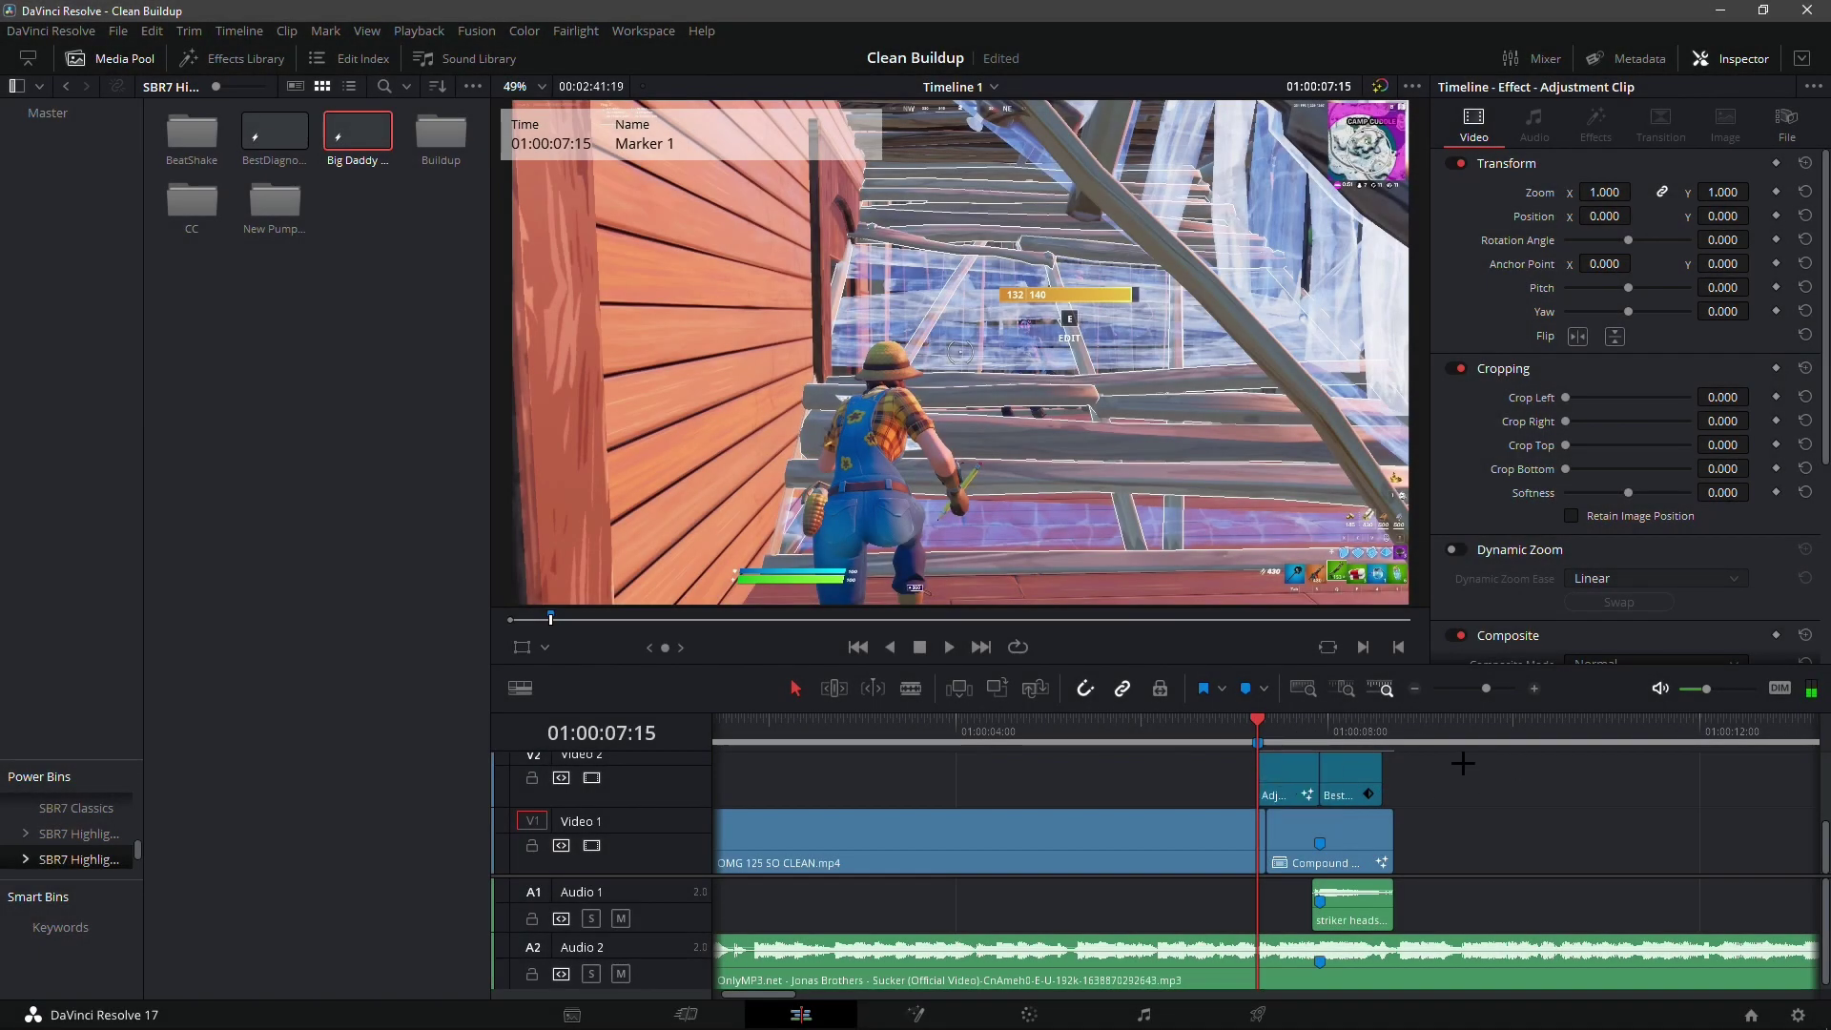